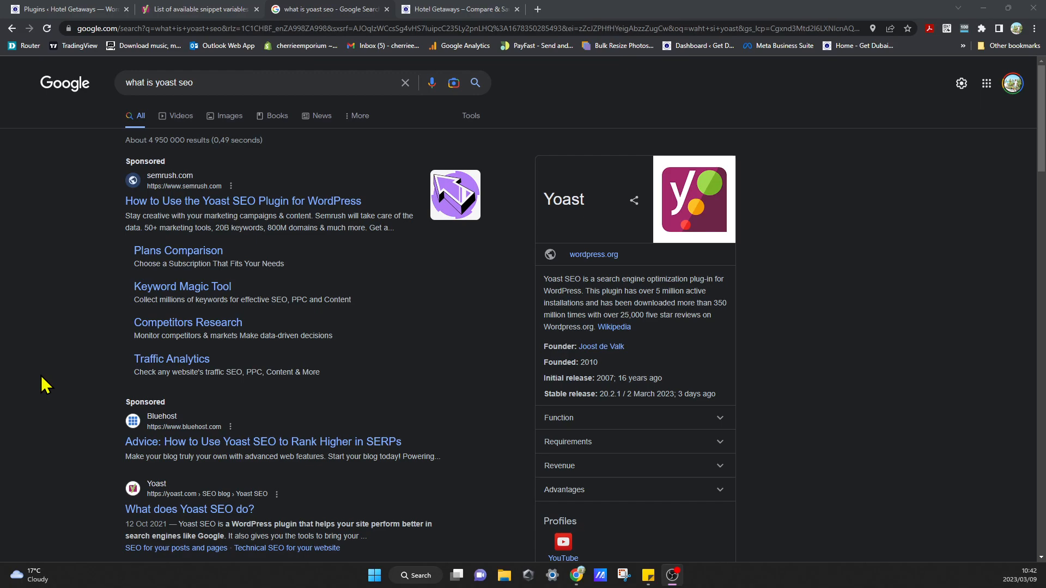
# Skim the Google results that explain what Yoast SEO does.
pyautogui.scroll(-7, 45, 385)
pyautogui.scroll(-4, 45, 385)
pyautogui.scroll(4, 46, 385)
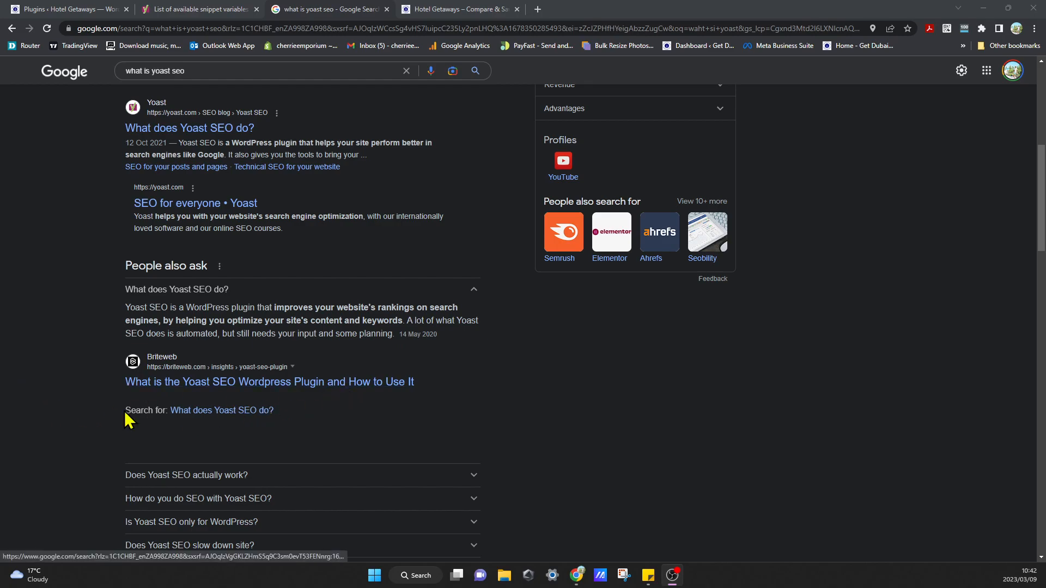
pyautogui.scroll(7, 125, 414)
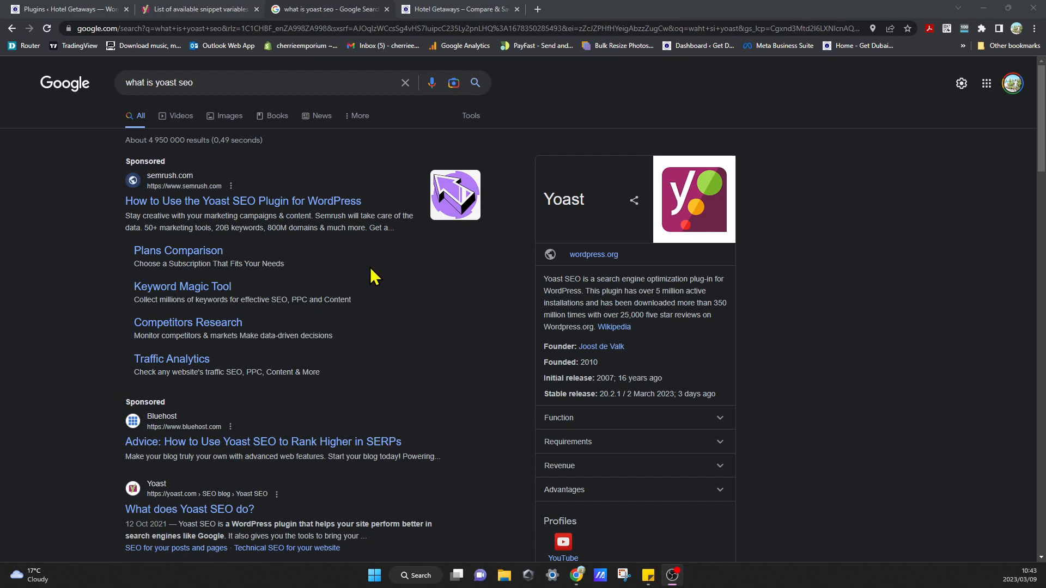
# Switch to the WordPress admin and search the directory of new plugins for "yoast".
pyautogui.click(37, 10)
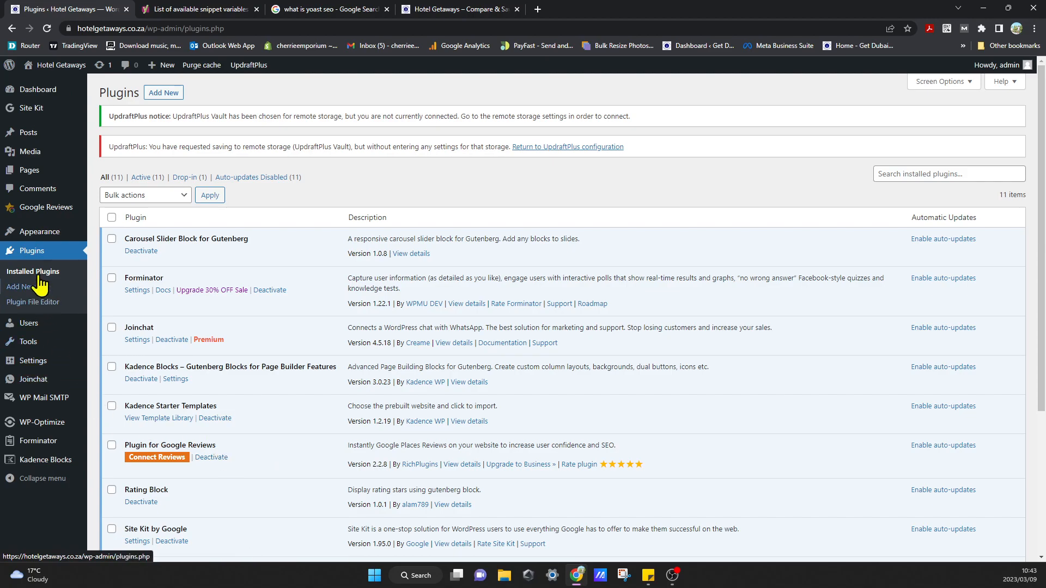
pyautogui.click(953, 174)
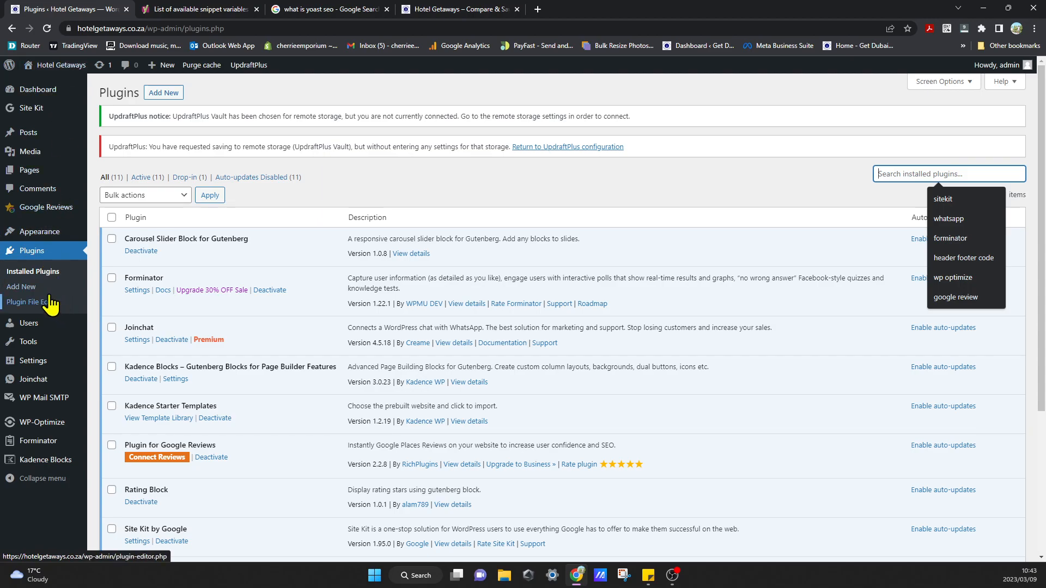
pyautogui.click(40, 275)
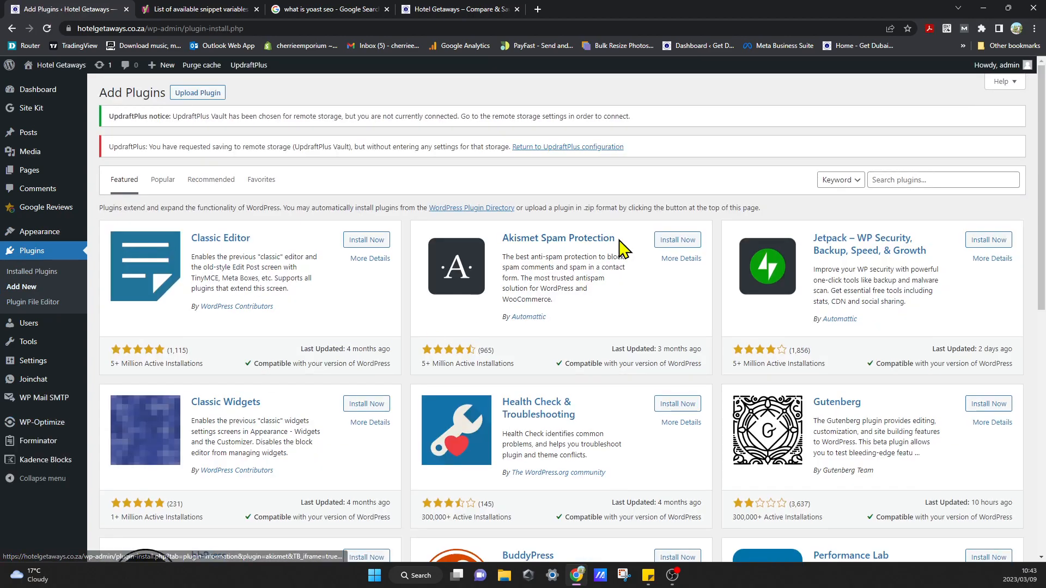
pyautogui.click(929, 180)
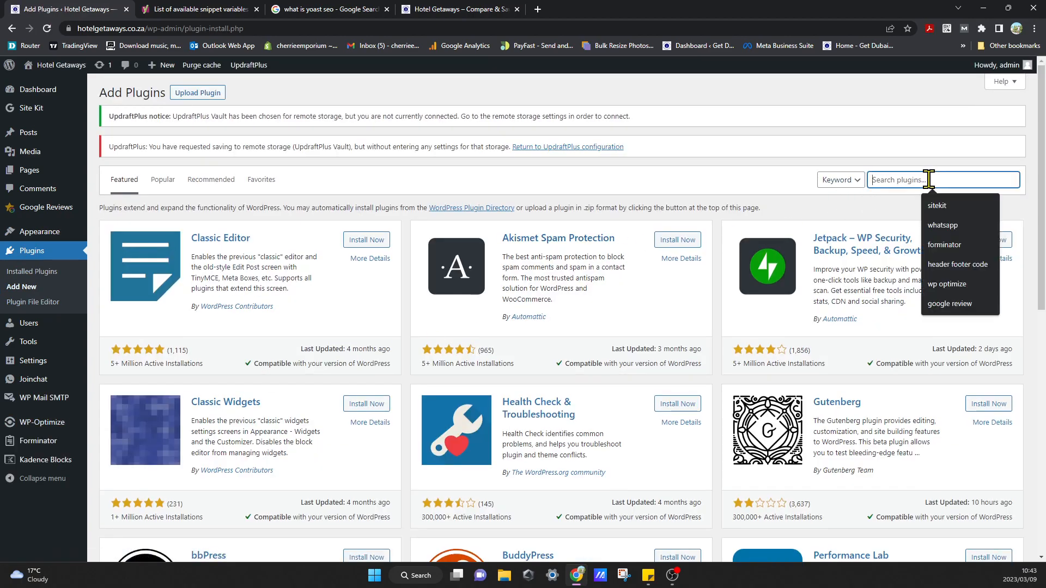
pyautogui.write('yoast')
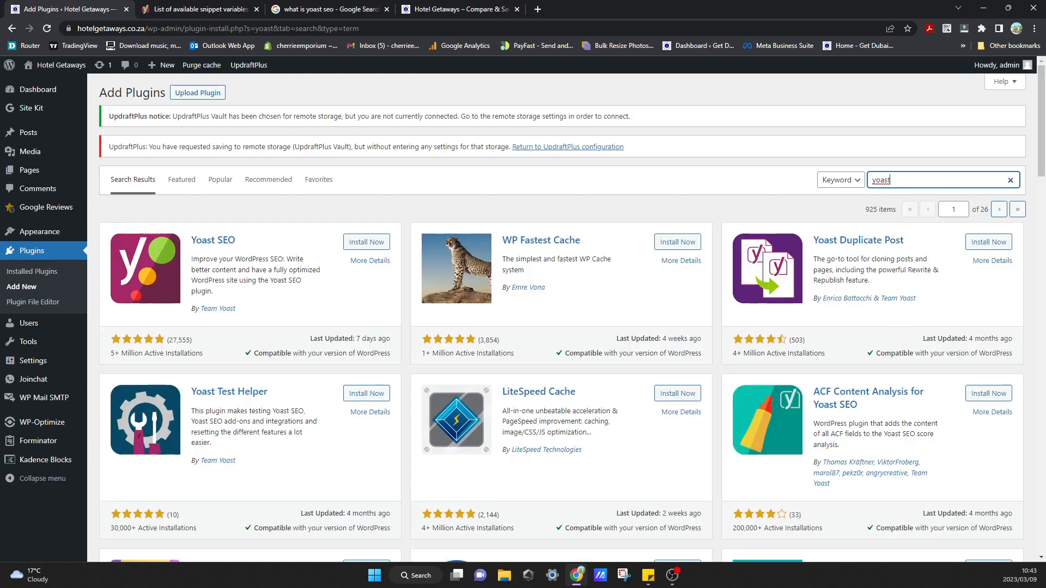
# Install and activate the Yoast SEO plugin, and open its General page.
pyautogui.click(376, 245)
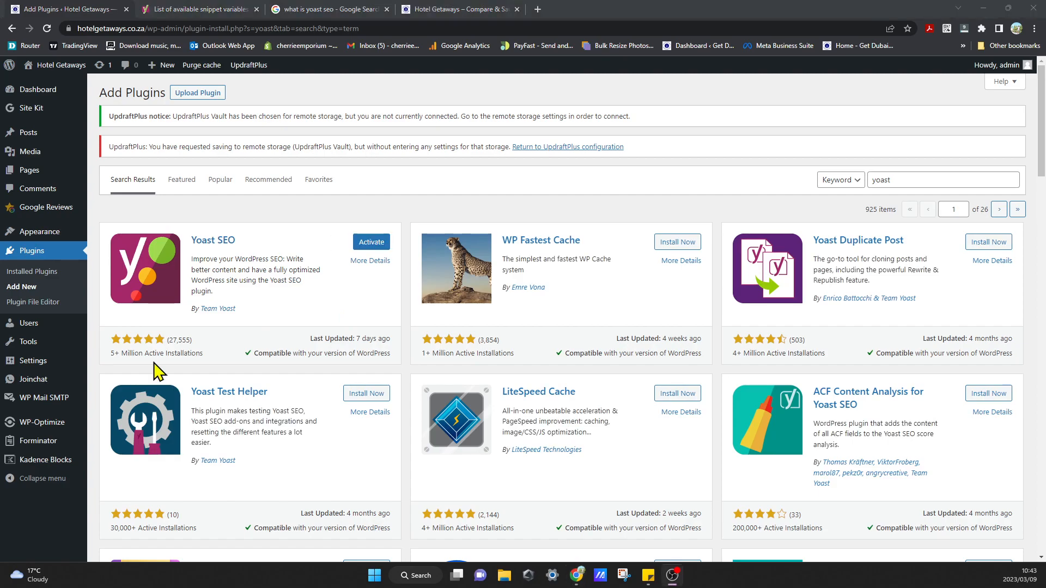
pyautogui.click(371, 243)
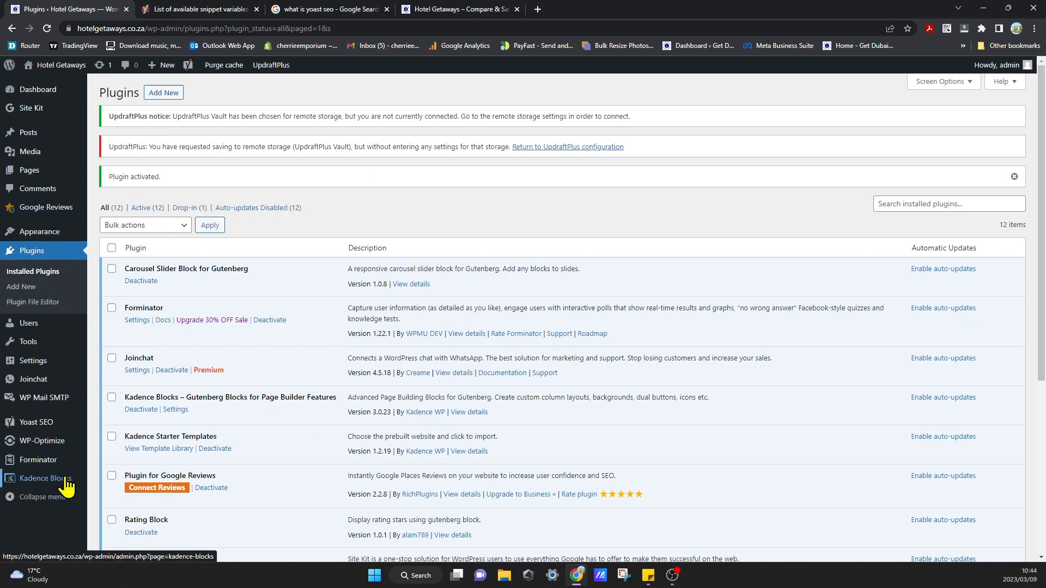
pyautogui.moveTo(55, 432)
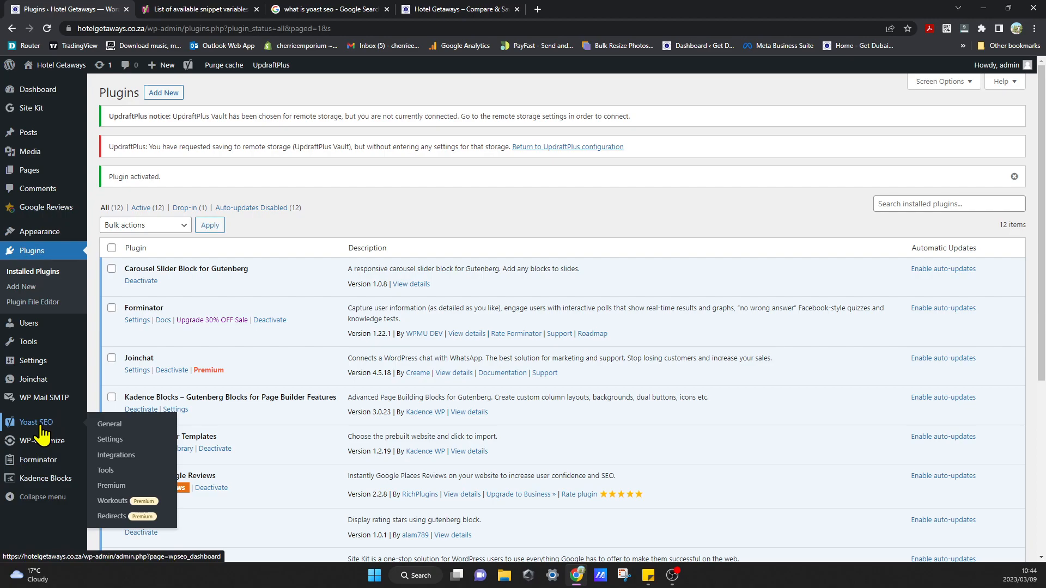
pyautogui.click(42, 427)
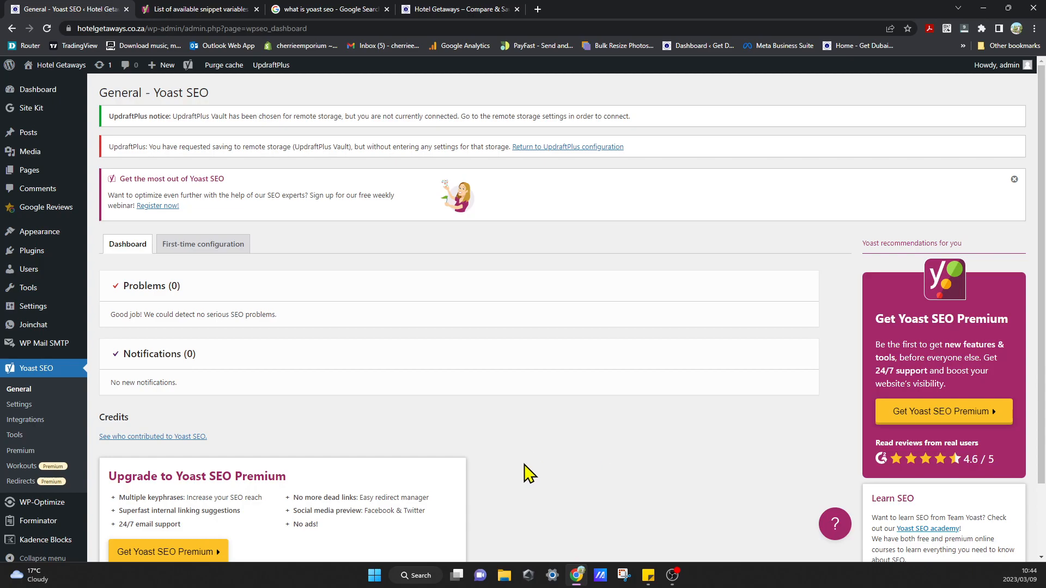
# Open the first-time configuration and go through its SEO data optimization section to completion.
pyautogui.scroll(-2, 524, 465)
pyautogui.scroll(2, 524, 464)
pyautogui.click(221, 247)
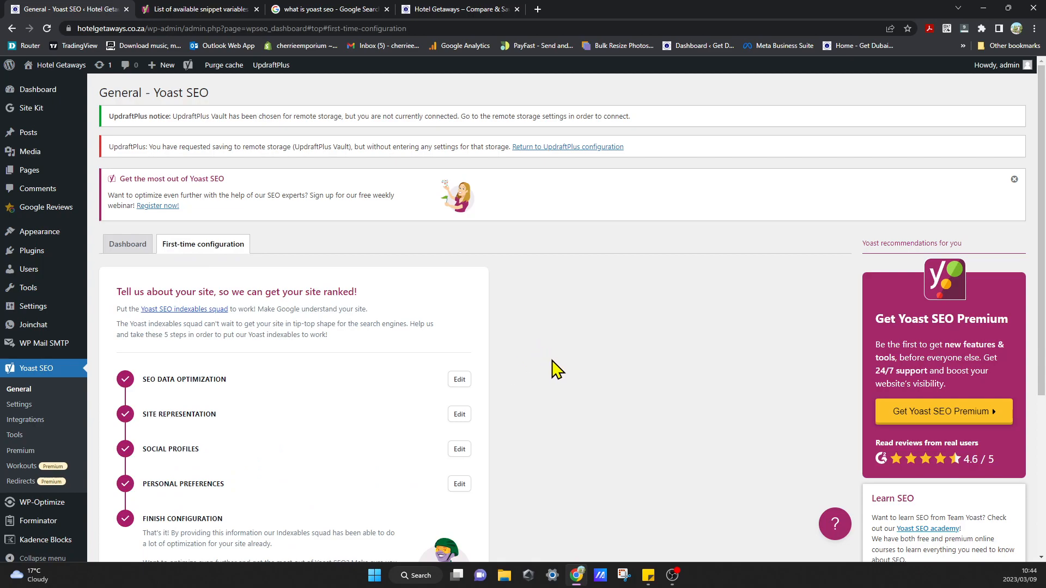
pyautogui.scroll(-1, 551, 368)
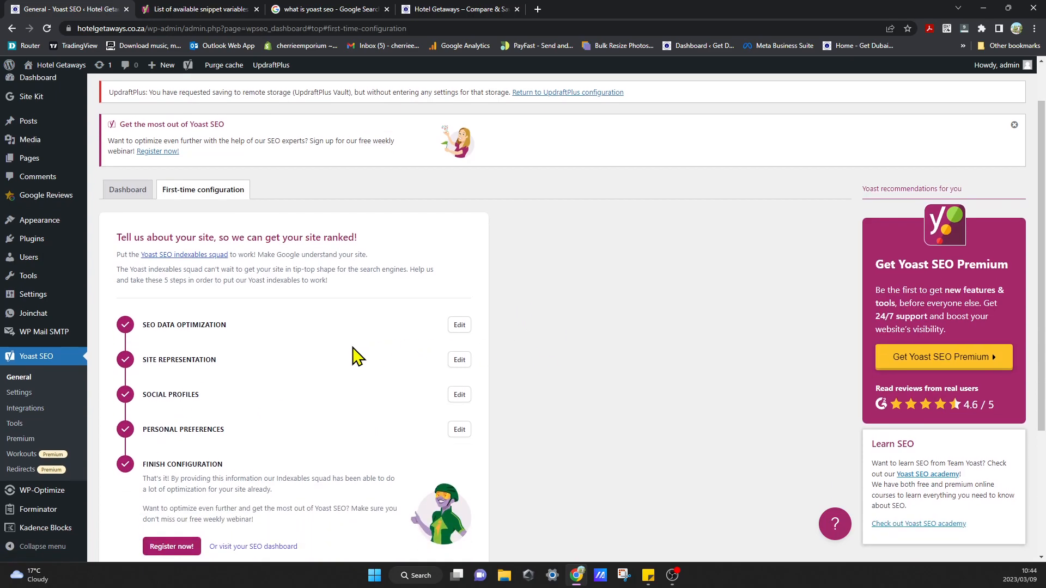
pyautogui.scroll(-2, 490, 322)
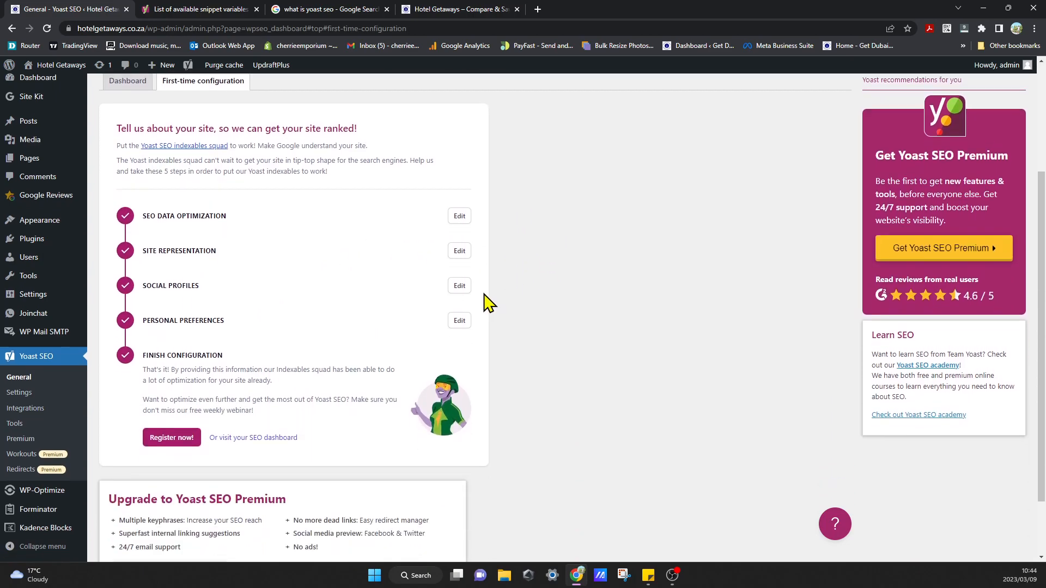
pyautogui.click(460, 217)
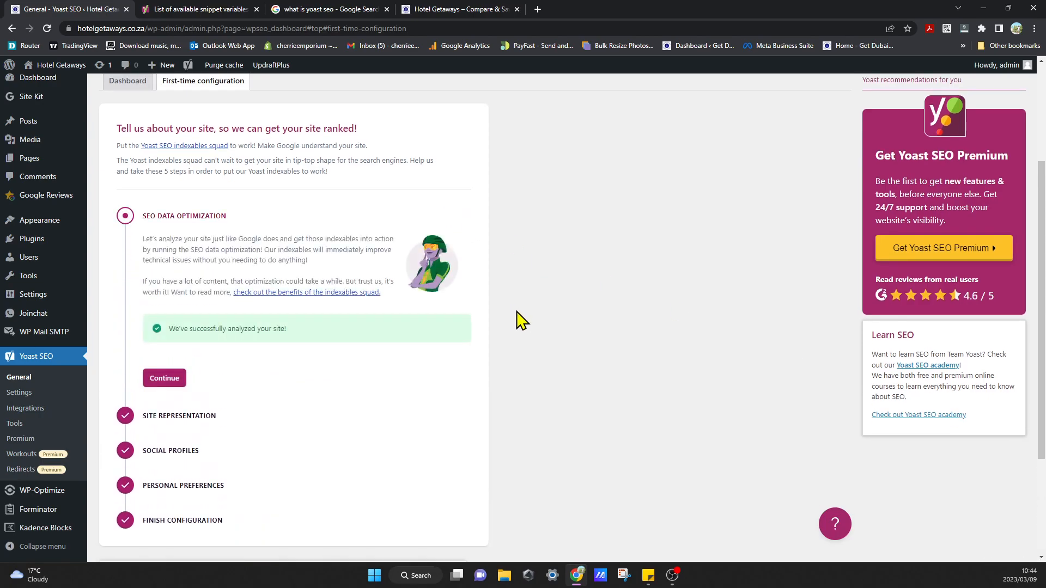
pyautogui.click(176, 381)
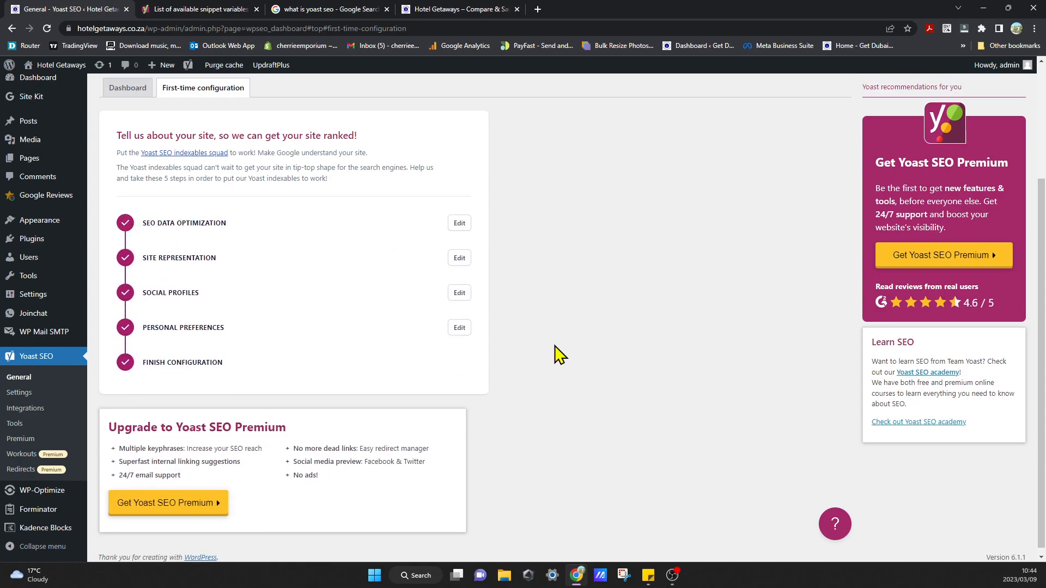
# Open the site representation section and review the organization-or-person choice, website name and organization name.
pyautogui.click(458, 260)
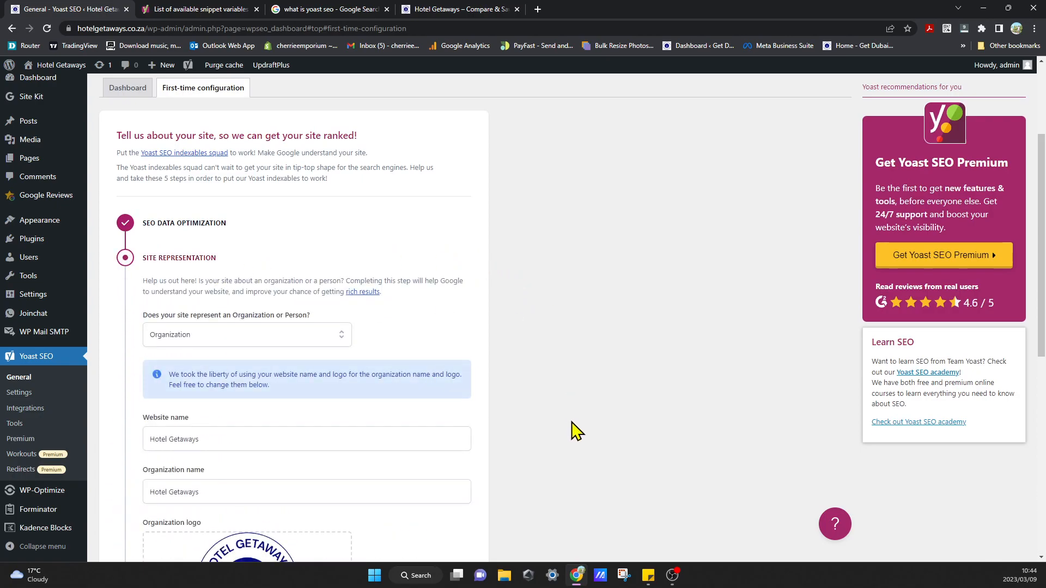
pyautogui.scroll(-2, 576, 431)
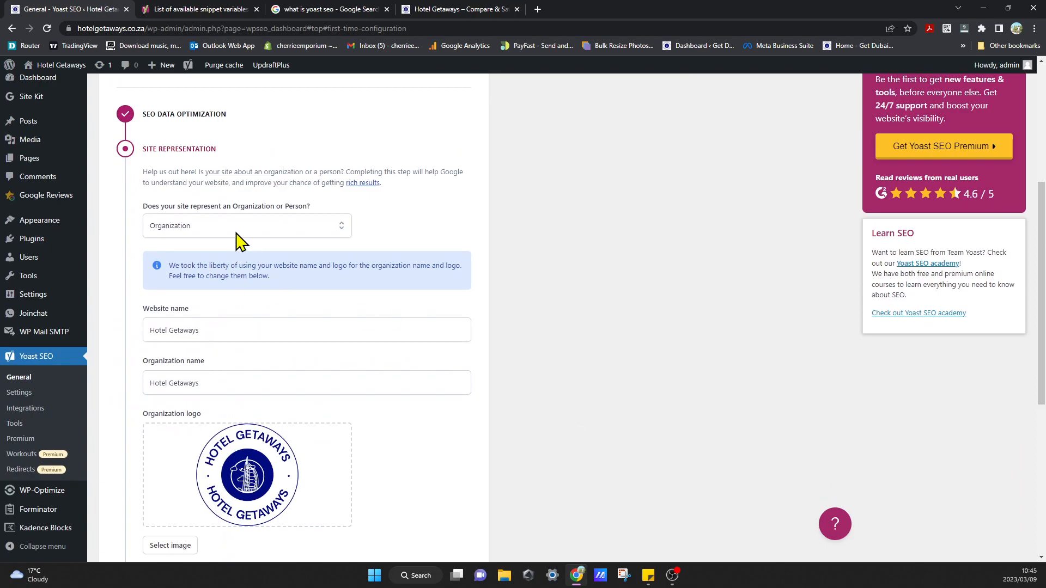
pyautogui.click(237, 234)
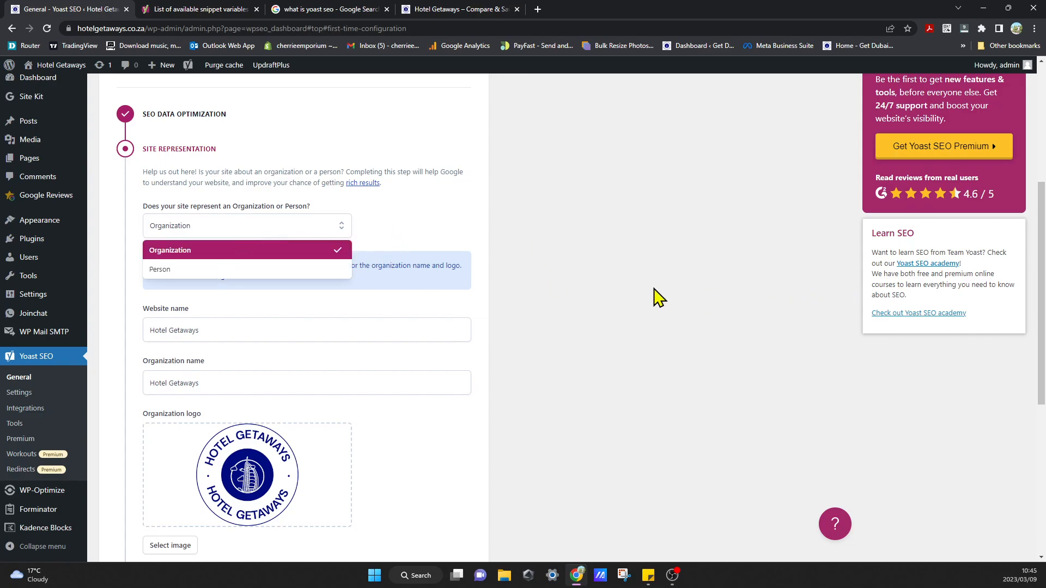
pyautogui.click(572, 325)
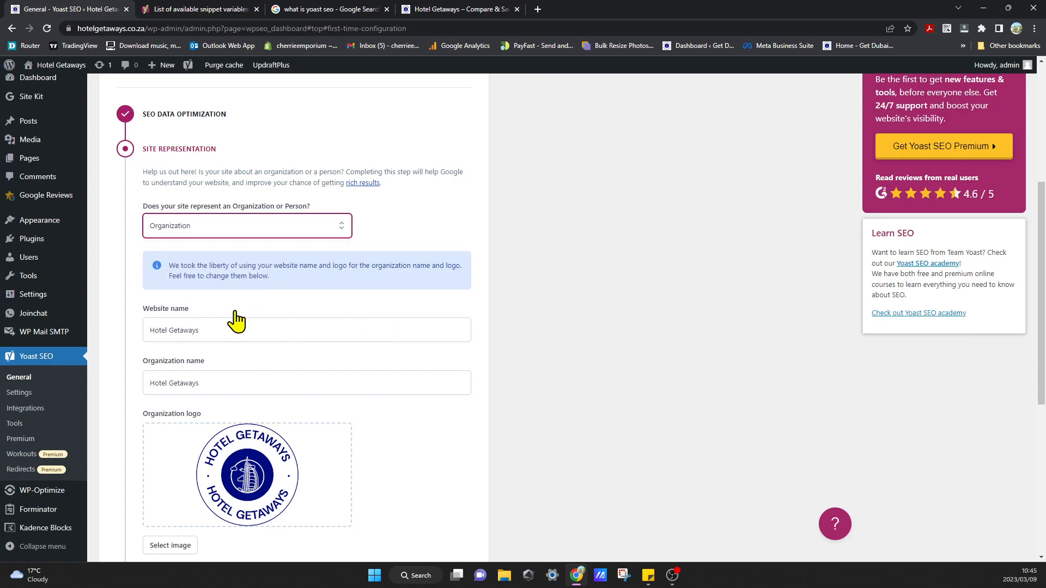
pyautogui.click(234, 336)
pyautogui.click(777, 384)
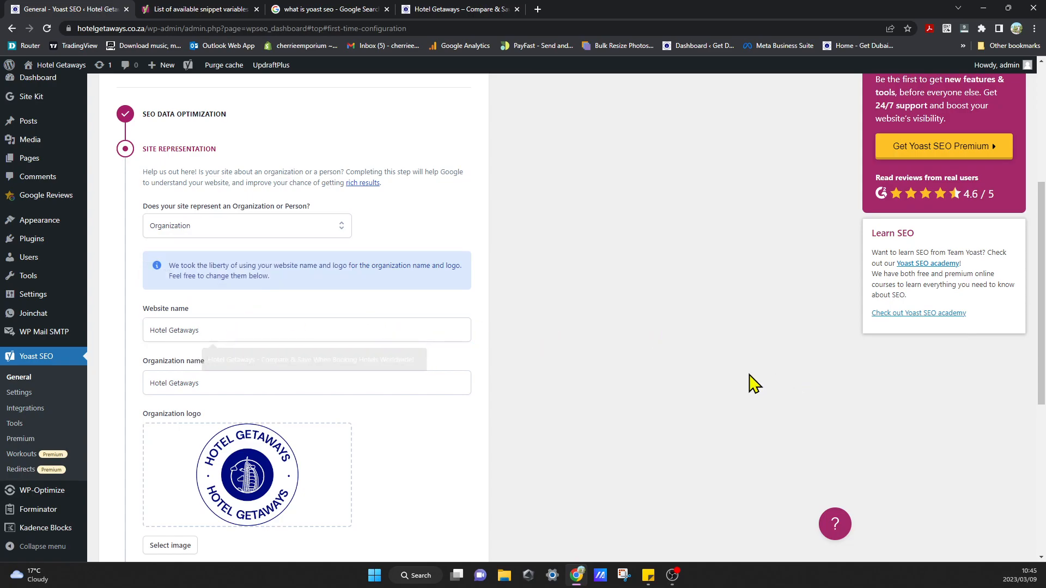
pyautogui.scroll(-1, 269, 355)
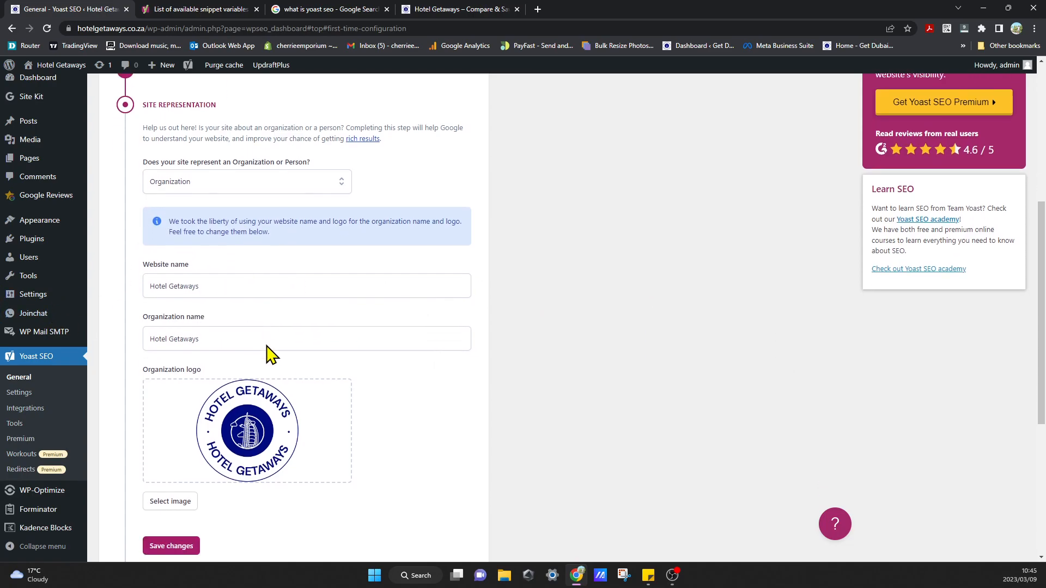
pyautogui.click(228, 282)
pyautogui.click(779, 368)
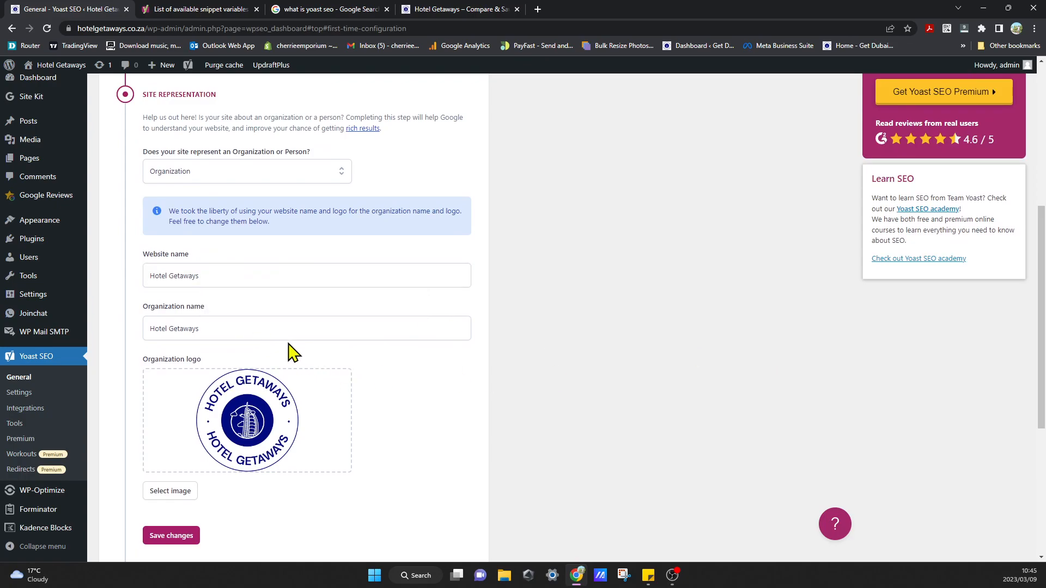
pyautogui.click(254, 330)
pyautogui.click(837, 397)
pyautogui.scroll(-3, 579, 455)
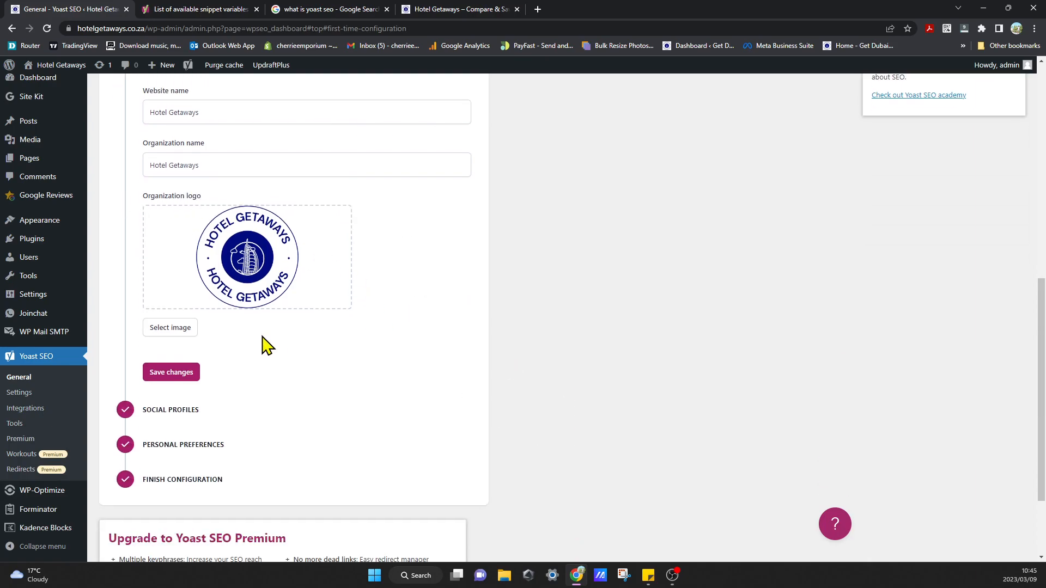
# Check the image picker for the organization logo, keep the current logo, and save the site representation settings.
pyautogui.click(170, 328)
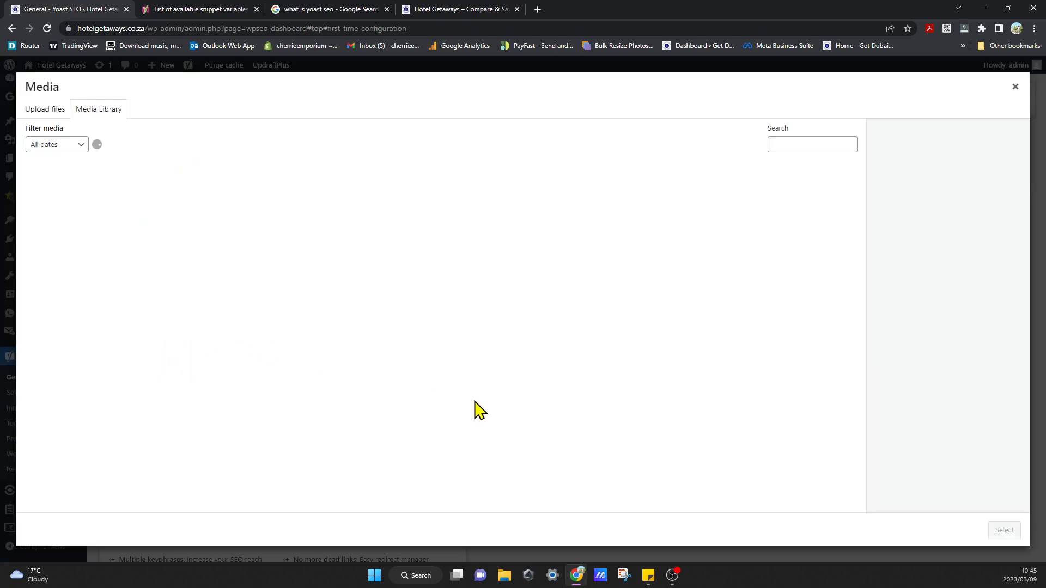
pyautogui.click(1015, 87)
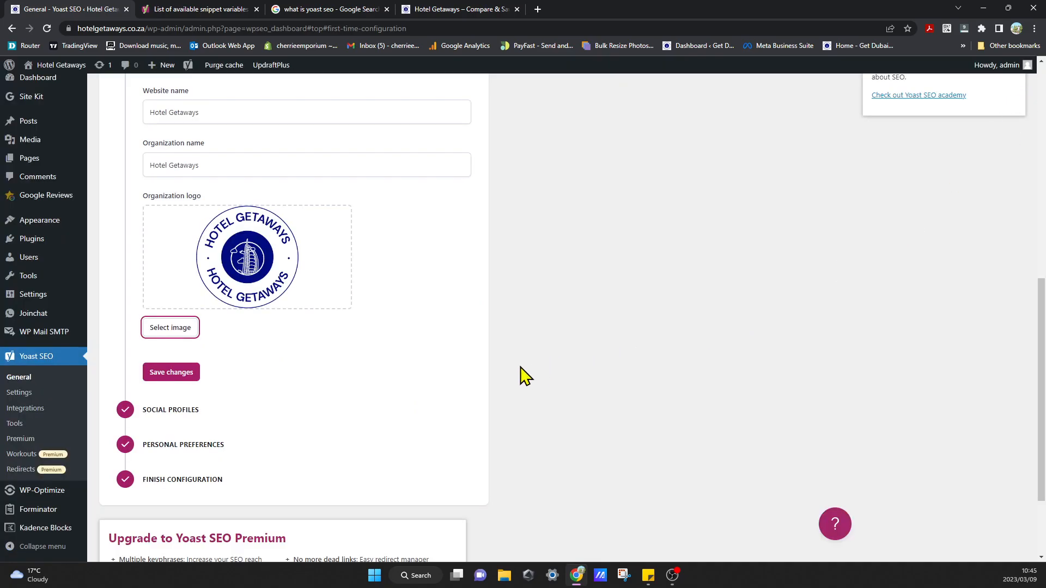
pyautogui.click(193, 376)
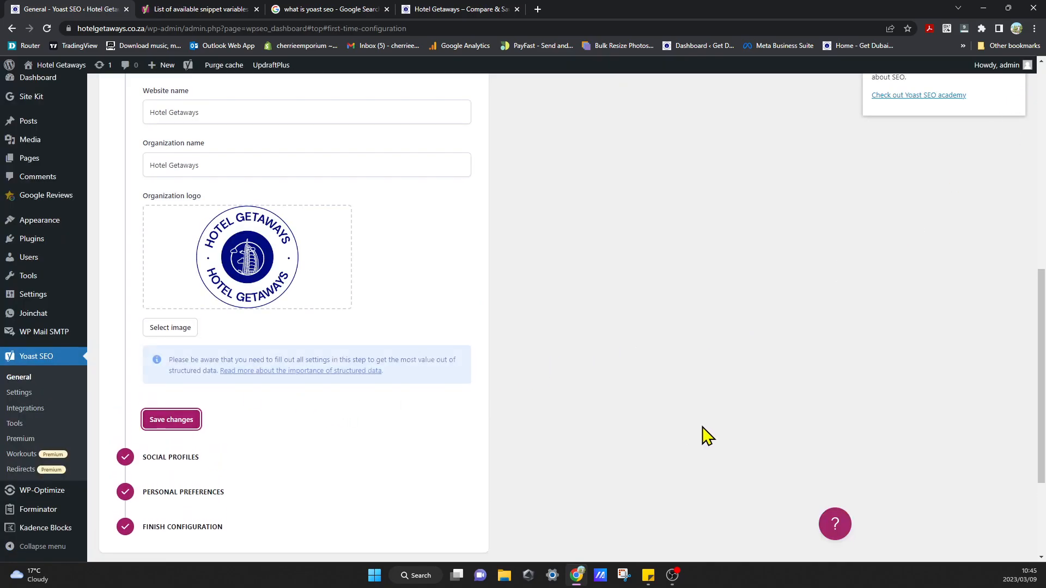
pyautogui.scroll(-1, 439, 467)
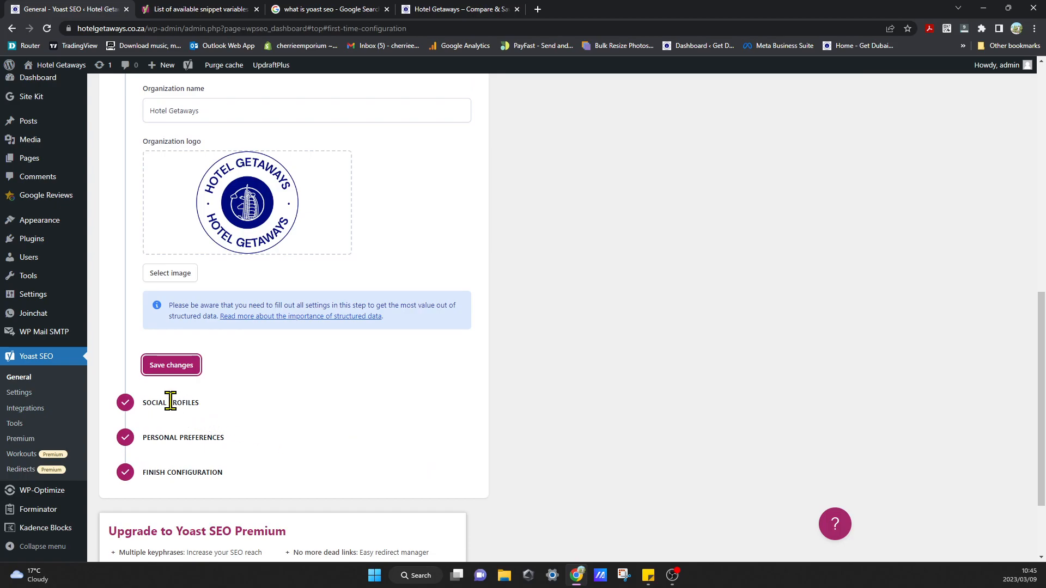
pyautogui.scroll(3, 412, 352)
pyautogui.scroll(1, 412, 353)
pyautogui.scroll(3, 412, 353)
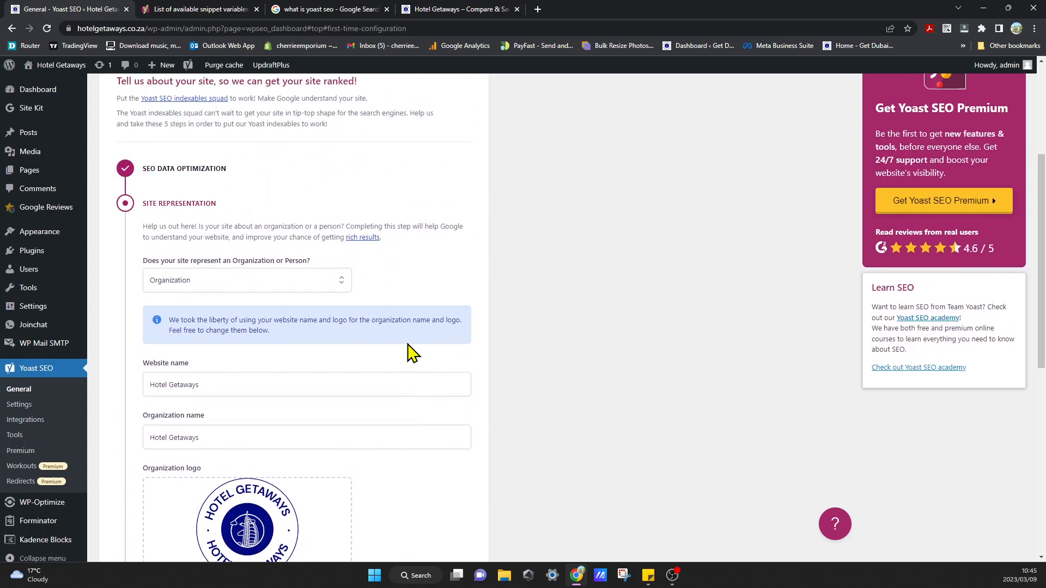
pyautogui.scroll(-5, 412, 352)
pyautogui.click(168, 382)
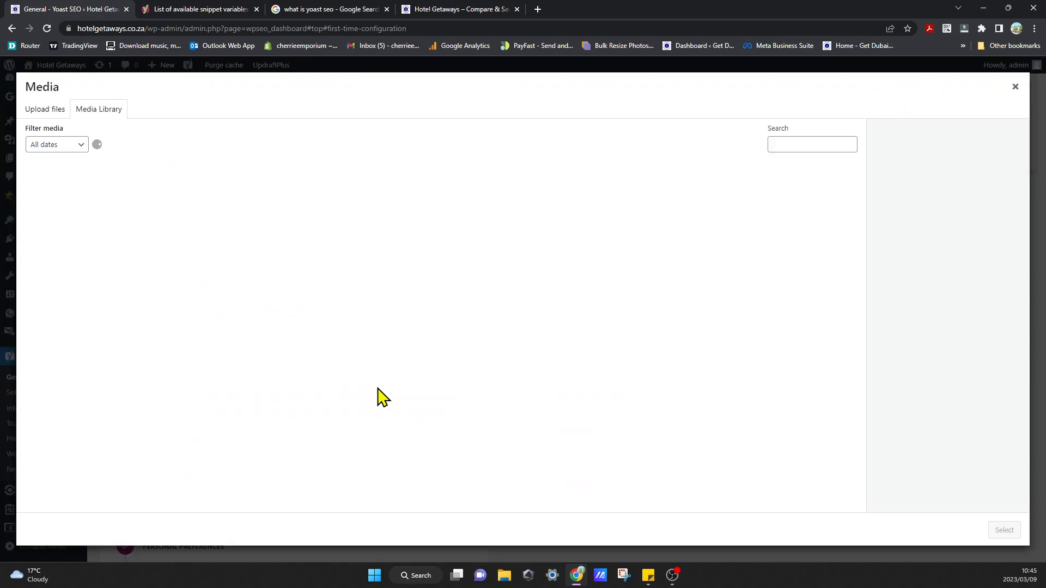
pyautogui.click(1015, 86)
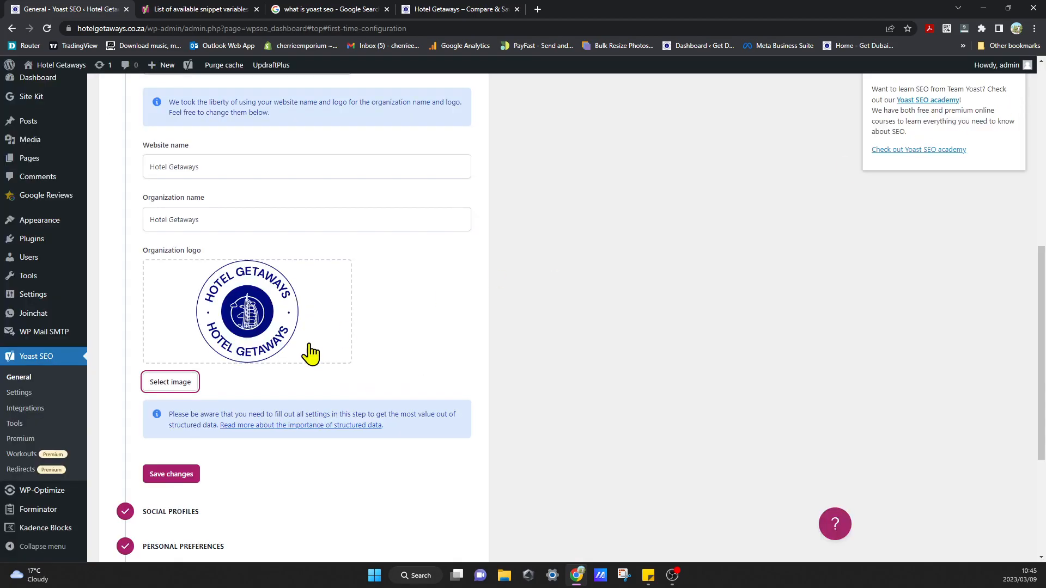
pyautogui.click(172, 475)
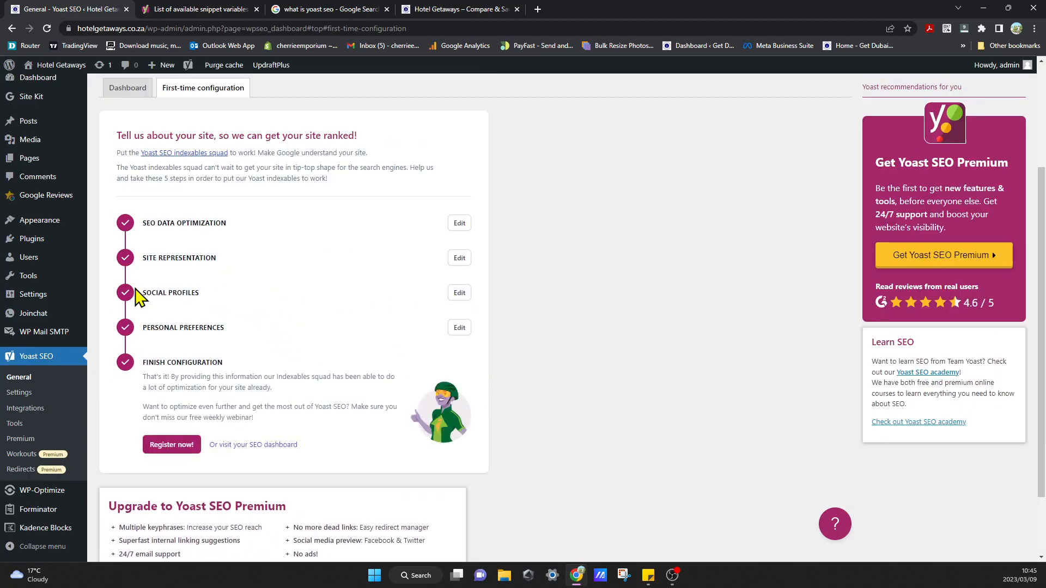
# Open the social profiles section for editing and remove the Instagram profile from it.
pyautogui.click(460, 295)
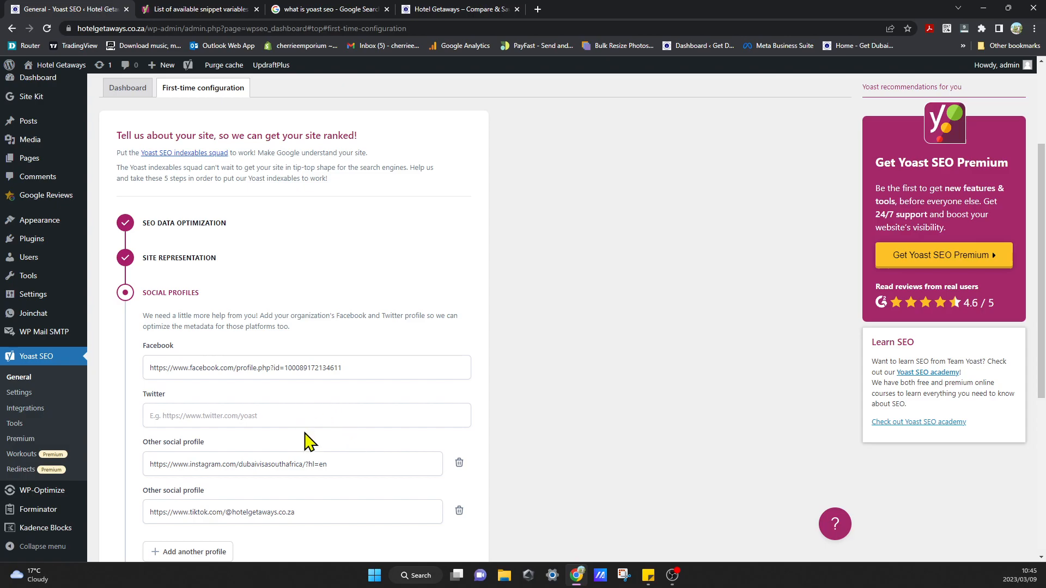
pyautogui.scroll(-1, 308, 440)
pyautogui.scroll(-1, 349, 419)
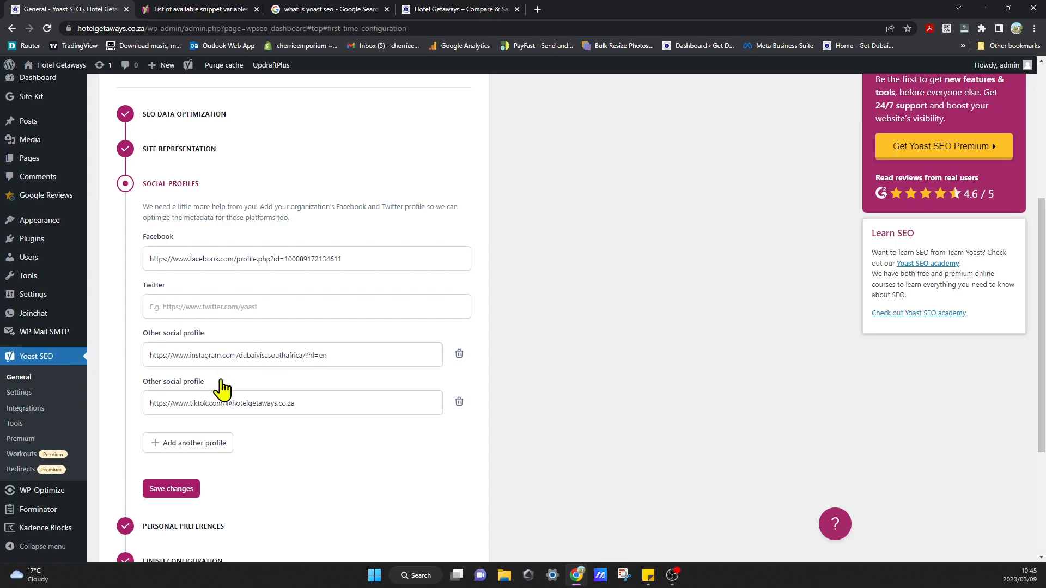
pyautogui.click(460, 362)
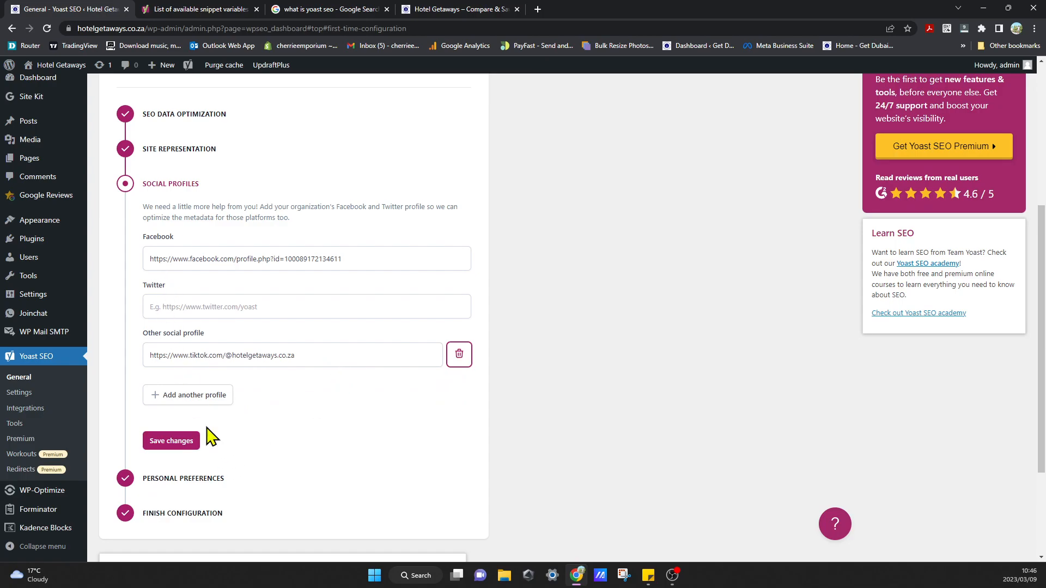
# Save the social profiles section and open the personal preferences section for editing.
pyautogui.click(181, 452)
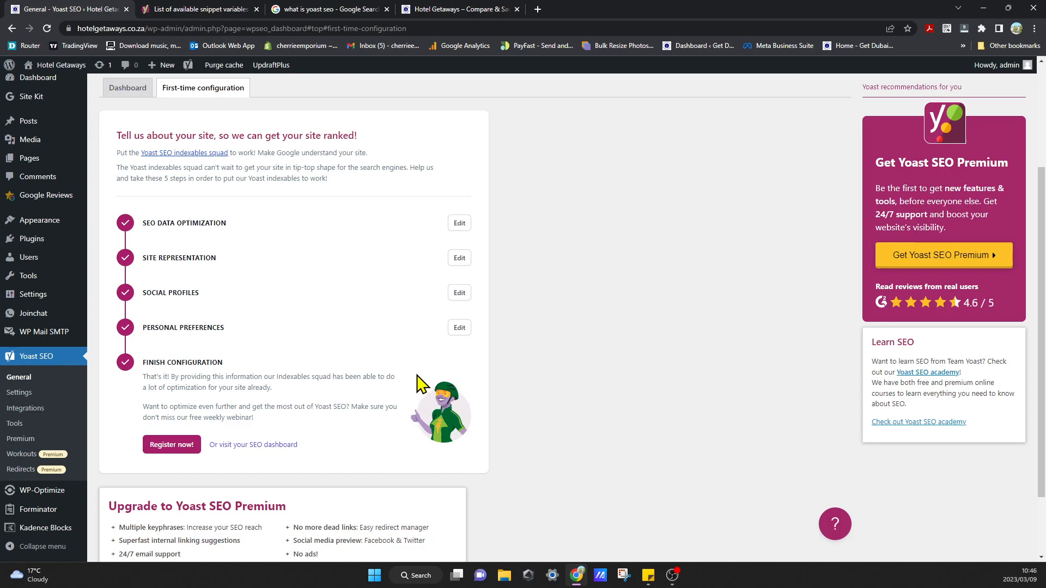
pyautogui.click(459, 329)
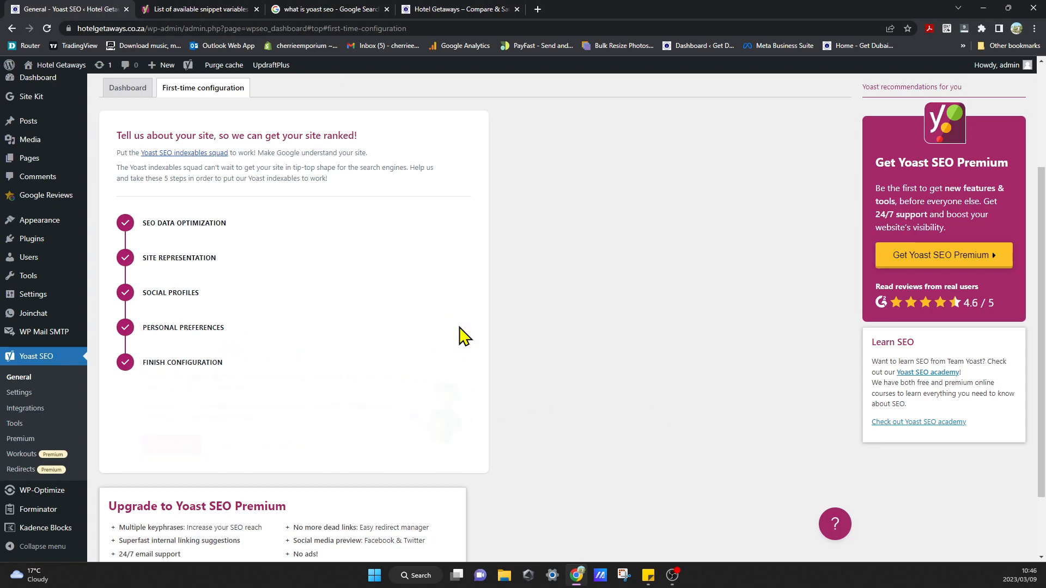
pyautogui.scroll(-1, 378, 439)
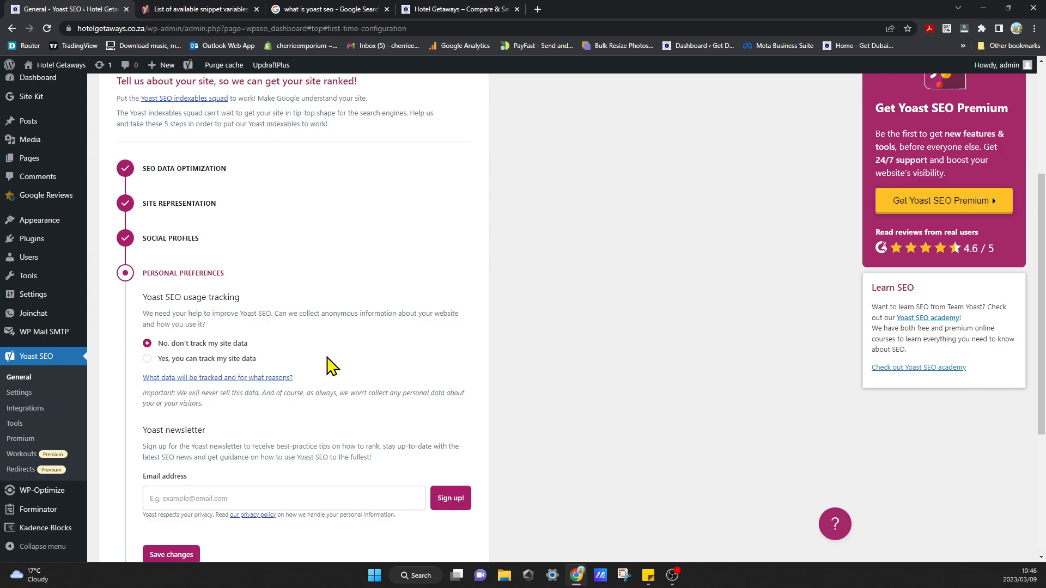
pyautogui.scroll(-1, 321, 418)
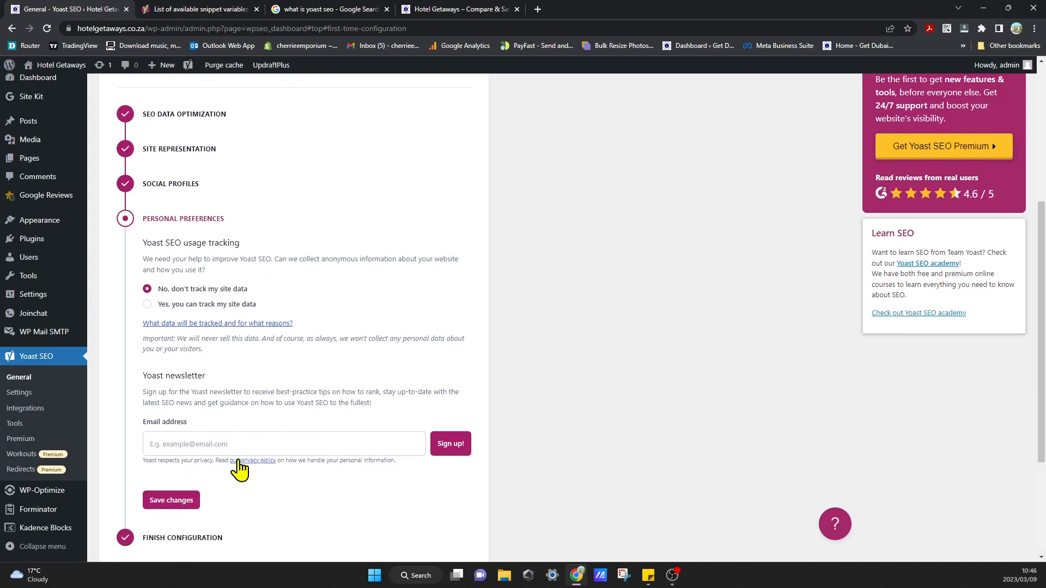
# Check the newsletter email field, leave it empty, and save the personal preferences with site data tracking declined.
pyautogui.click(232, 445)
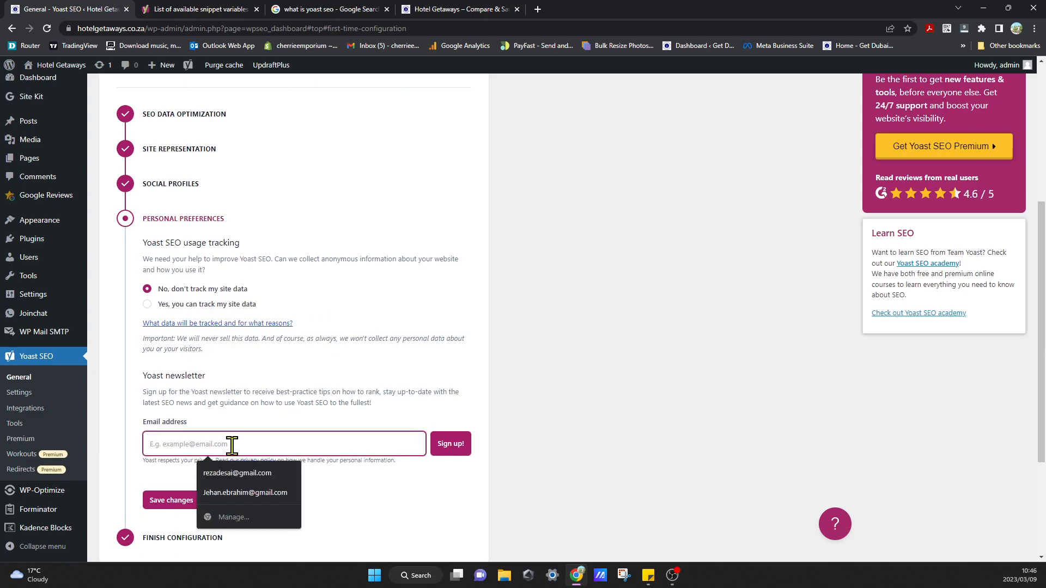
pyautogui.click(733, 335)
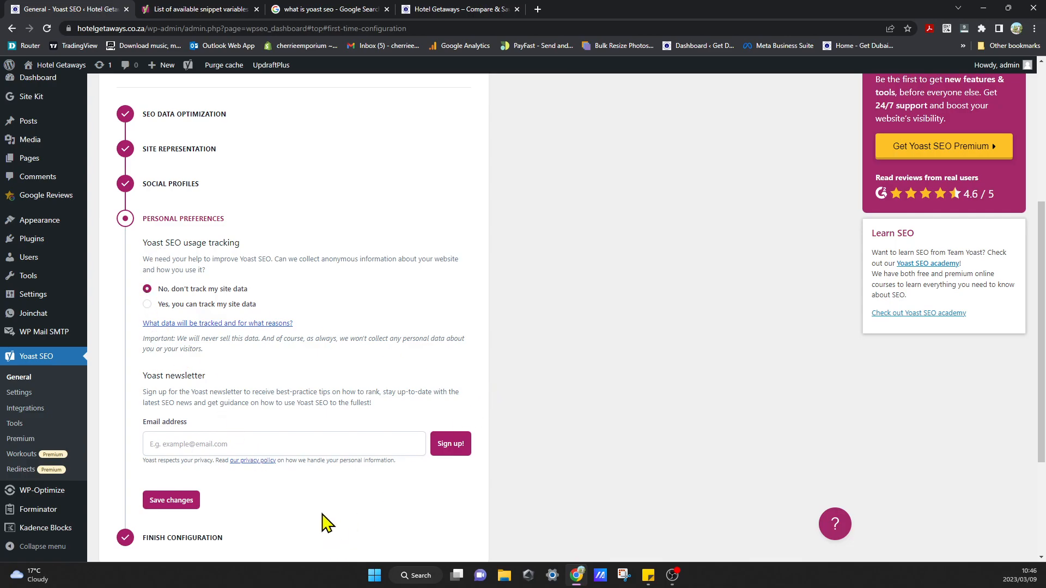
pyautogui.scroll(-2, 331, 507)
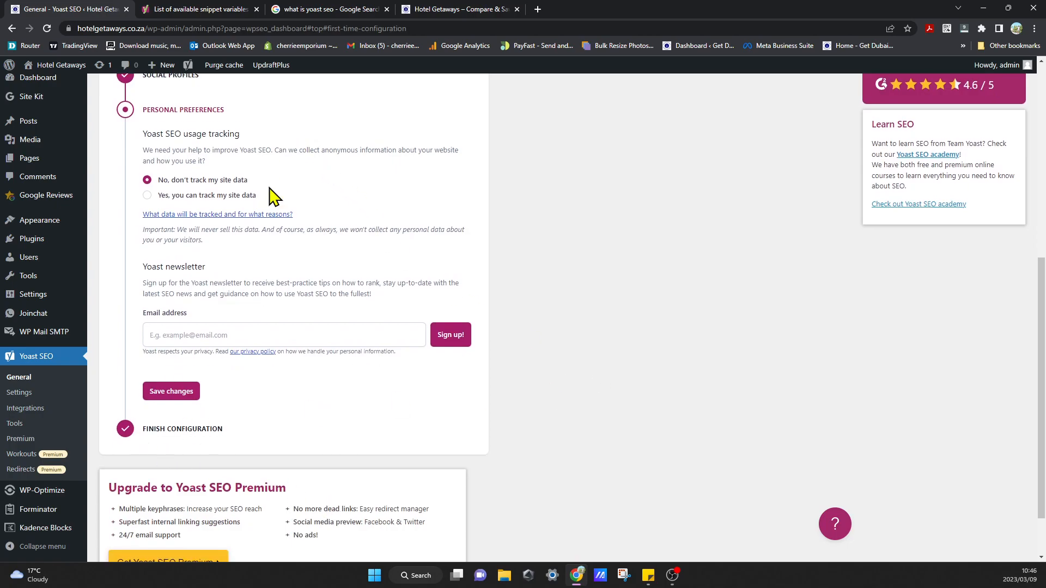
pyautogui.scroll(-1, 292, 276)
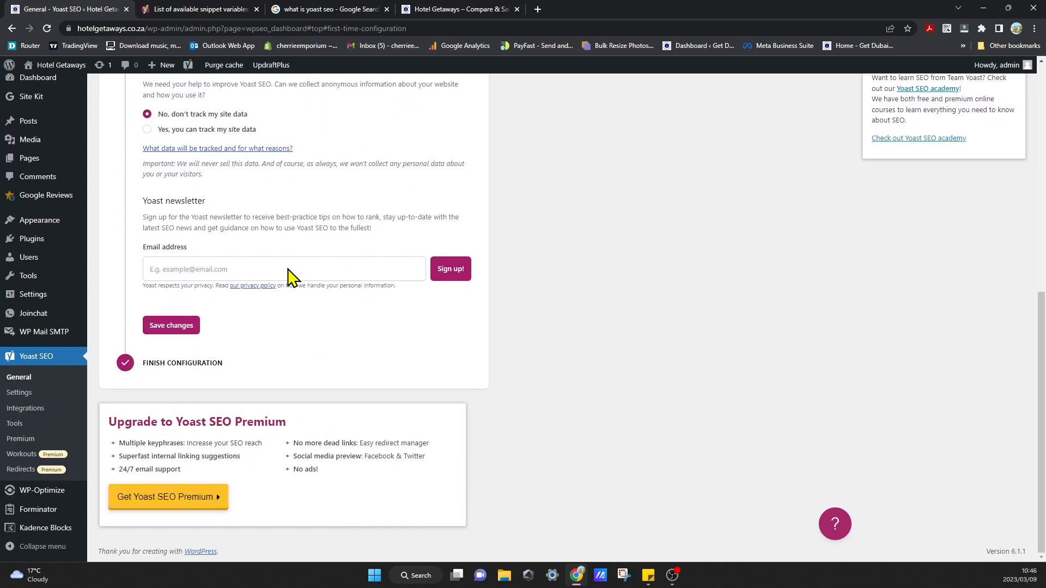
pyautogui.click(168, 327)
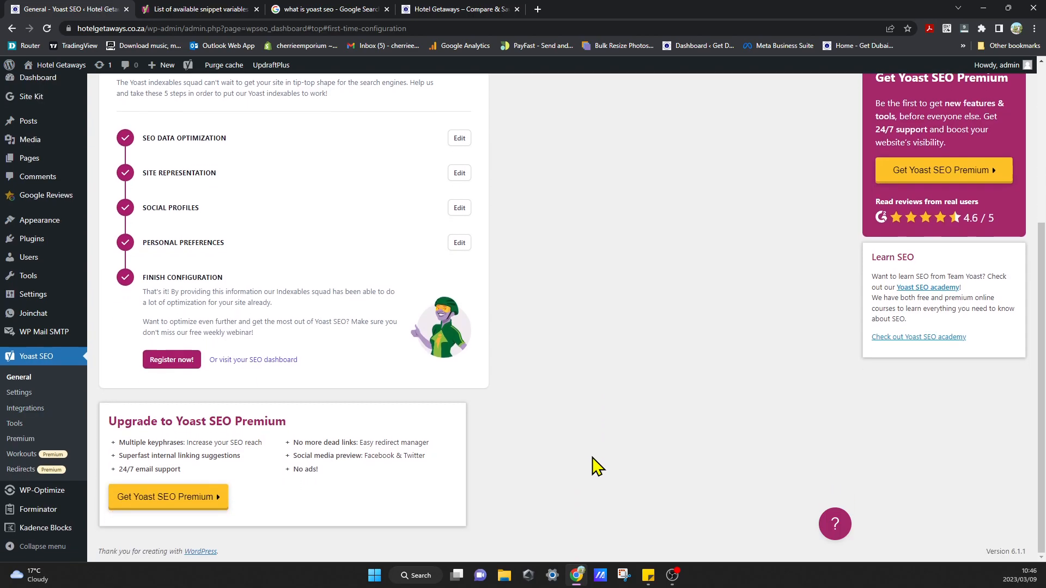
pyautogui.scroll(-4, 593, 458)
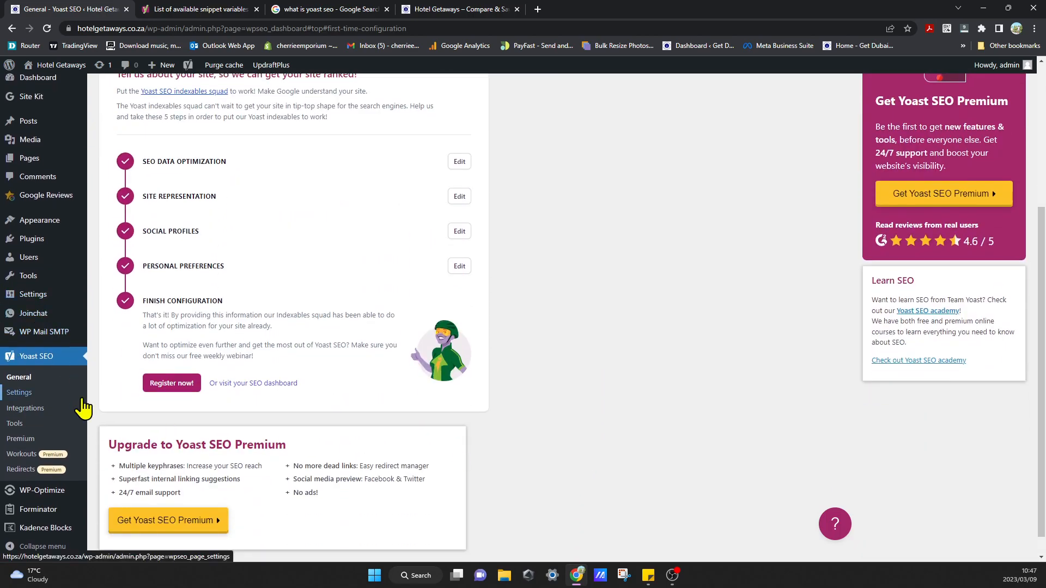
# Open the Yoast SEO settings and review the site features for writing, site structure, social sharing, tools and APIs.
pyautogui.click(41, 399)
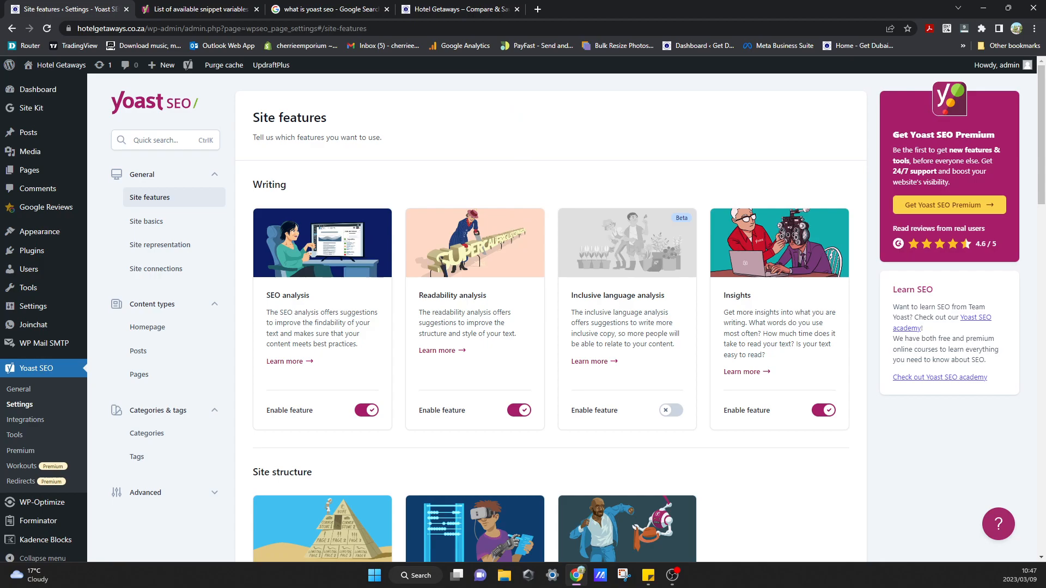
pyautogui.scroll(-2, 814, 530)
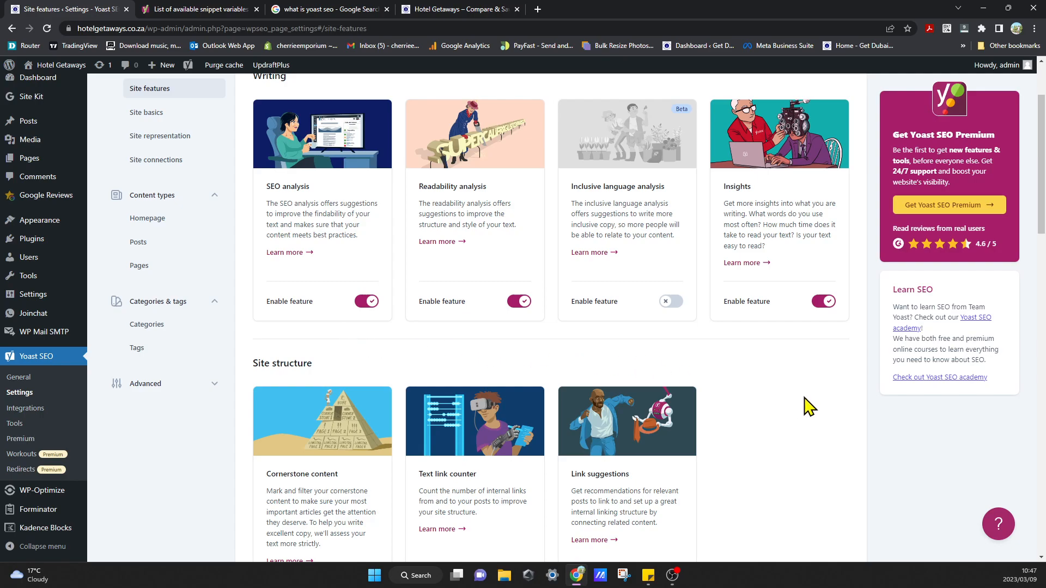
pyautogui.scroll(2, 808, 420)
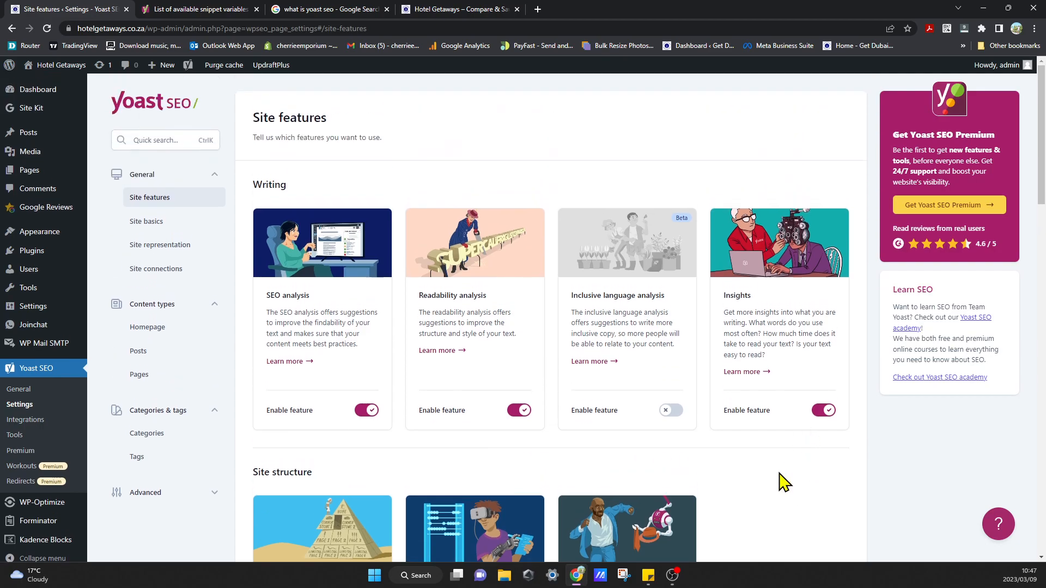
pyautogui.scroll(-6, 782, 483)
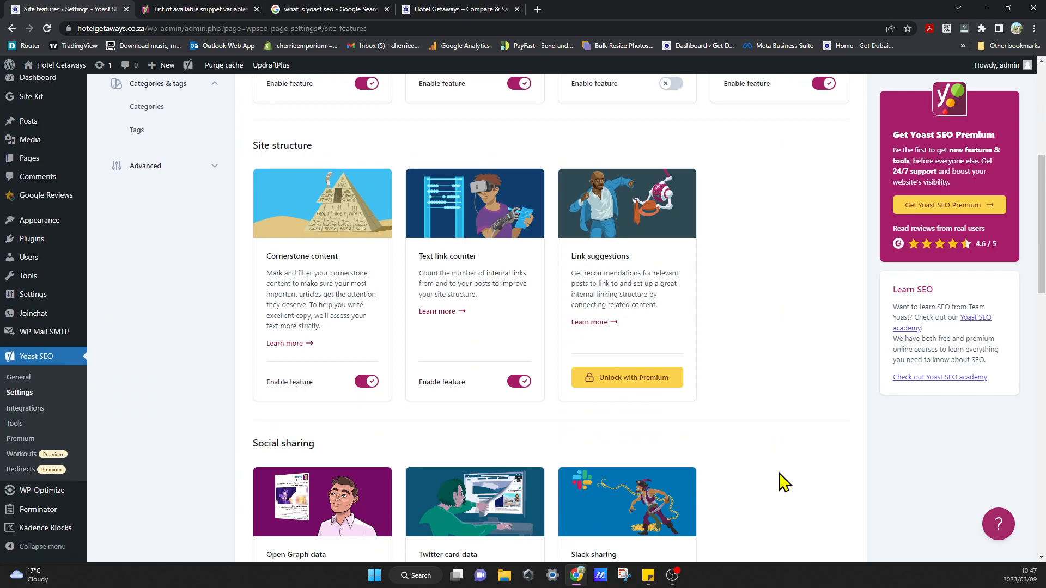
pyautogui.scroll(-1, 783, 482)
pyautogui.scroll(-4, 783, 482)
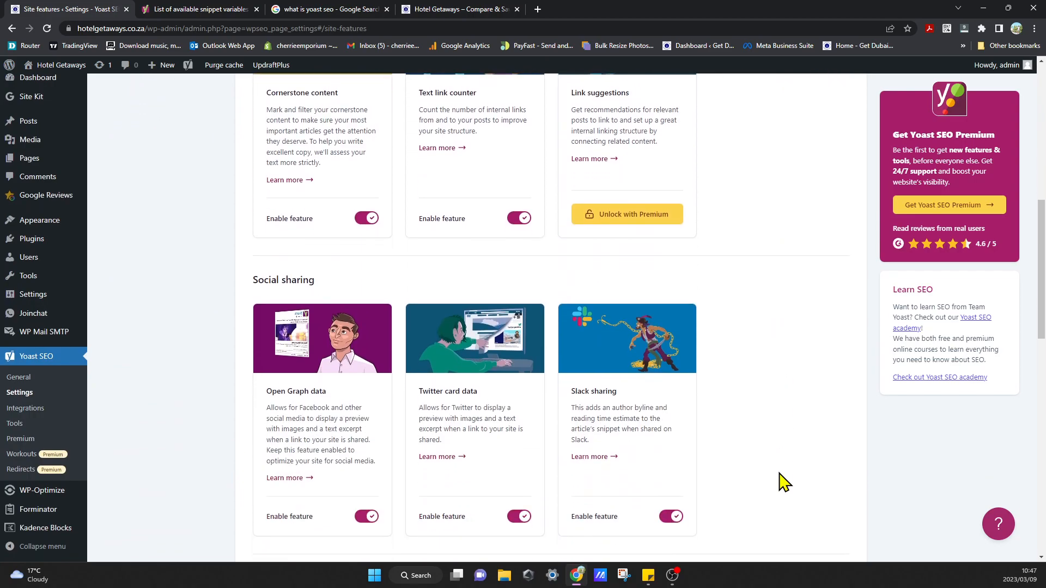
pyautogui.scroll(-3, 783, 482)
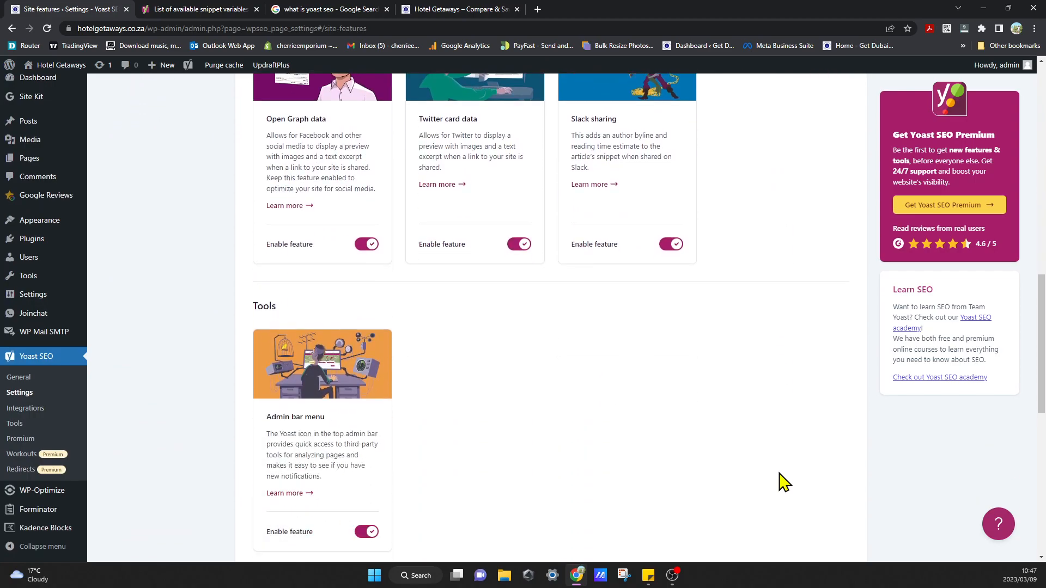
pyautogui.scroll(3, 783, 482)
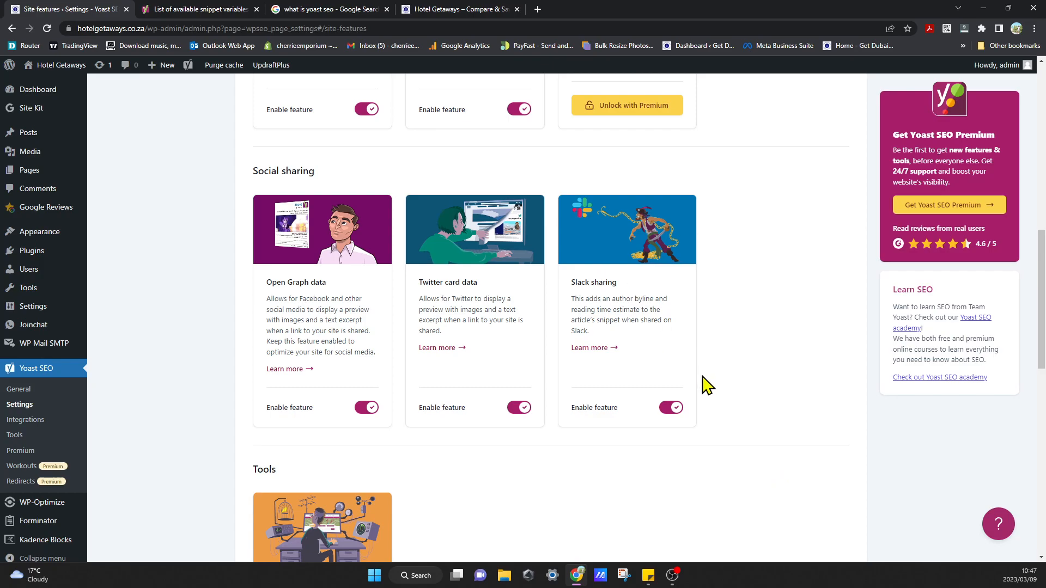
pyautogui.scroll(-6, 707, 385)
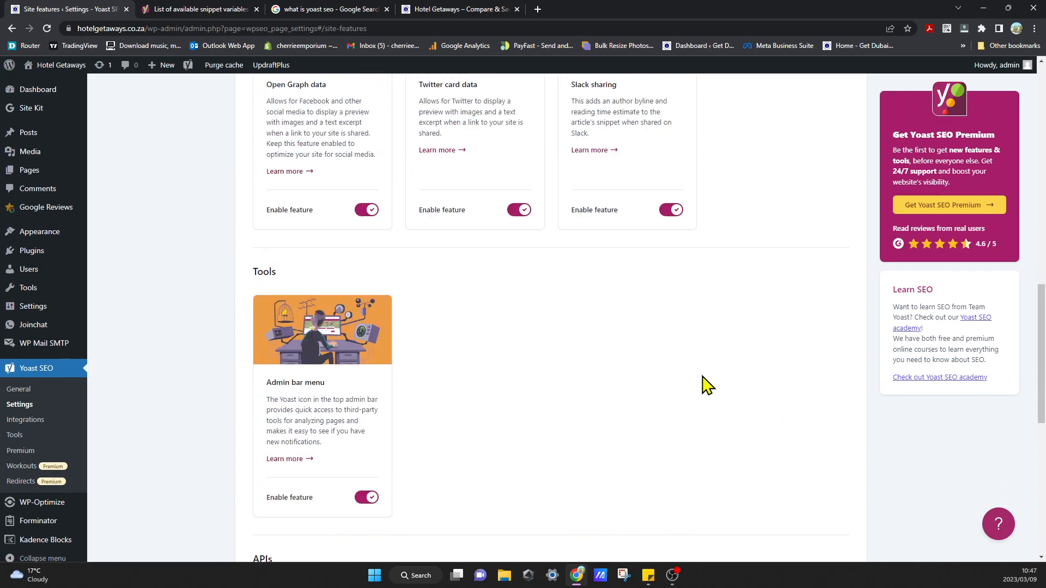
pyautogui.scroll(-4, 707, 385)
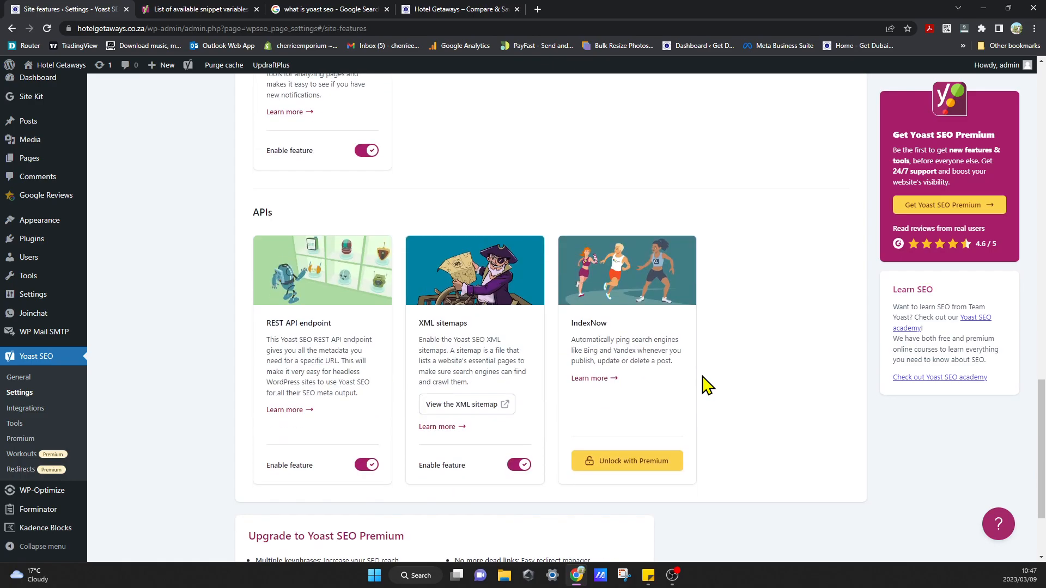
pyautogui.scroll(-1, 707, 385)
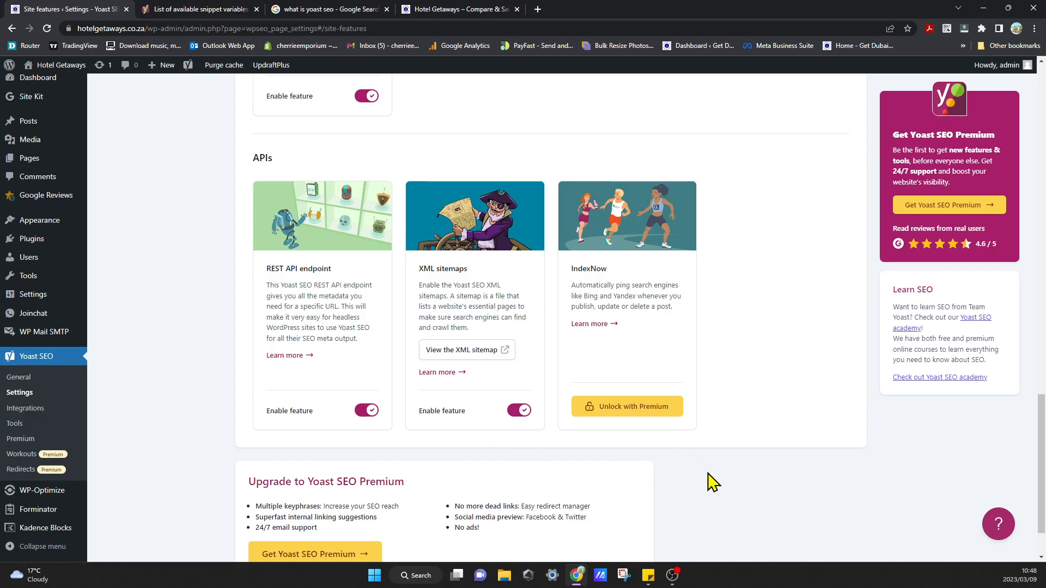
# Open the site basics settings and review the website name, alternate website name and tagline fields.
pyautogui.scroll(20, 712, 482)
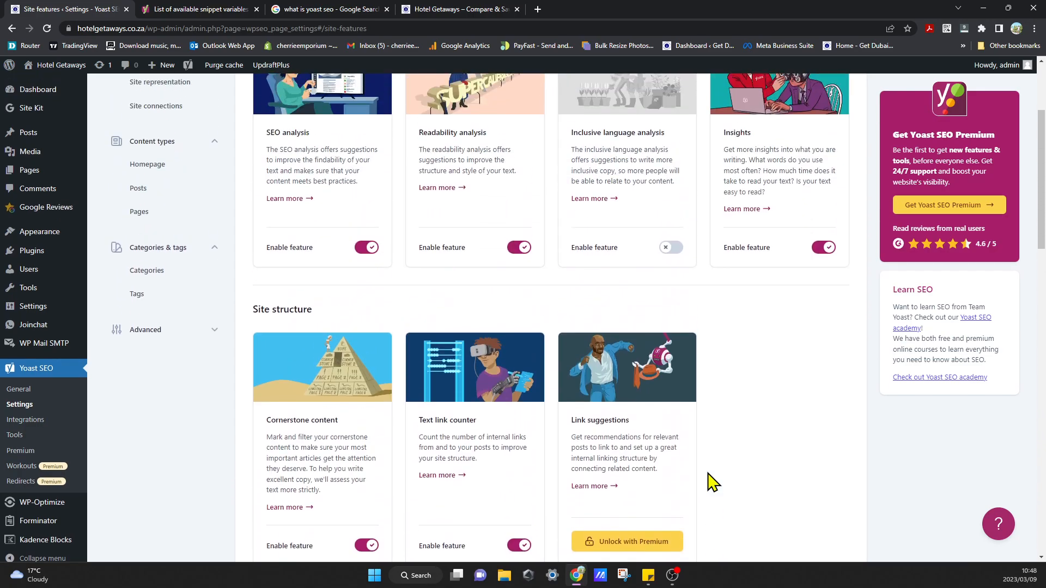
pyautogui.scroll(3, 713, 482)
pyautogui.click(160, 224)
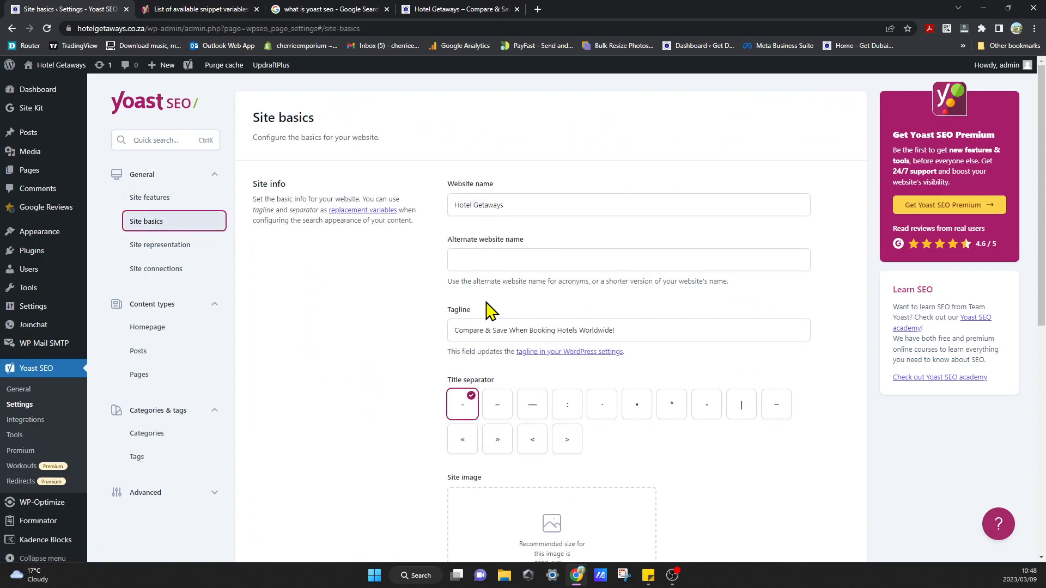
pyautogui.click(285, 323)
pyautogui.click(589, 199)
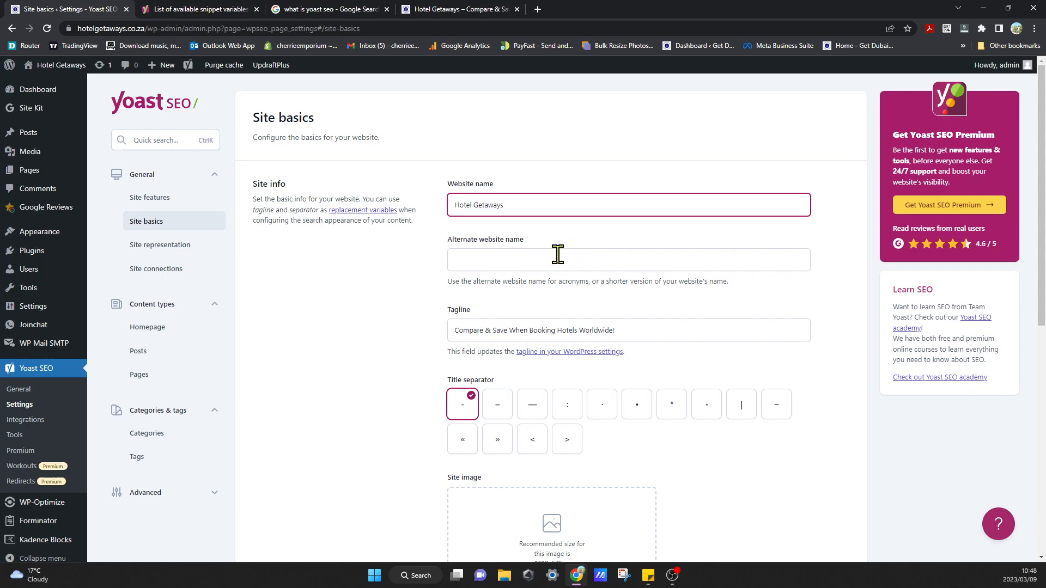
pyautogui.click(397, 289)
pyautogui.click(527, 263)
pyautogui.click(374, 308)
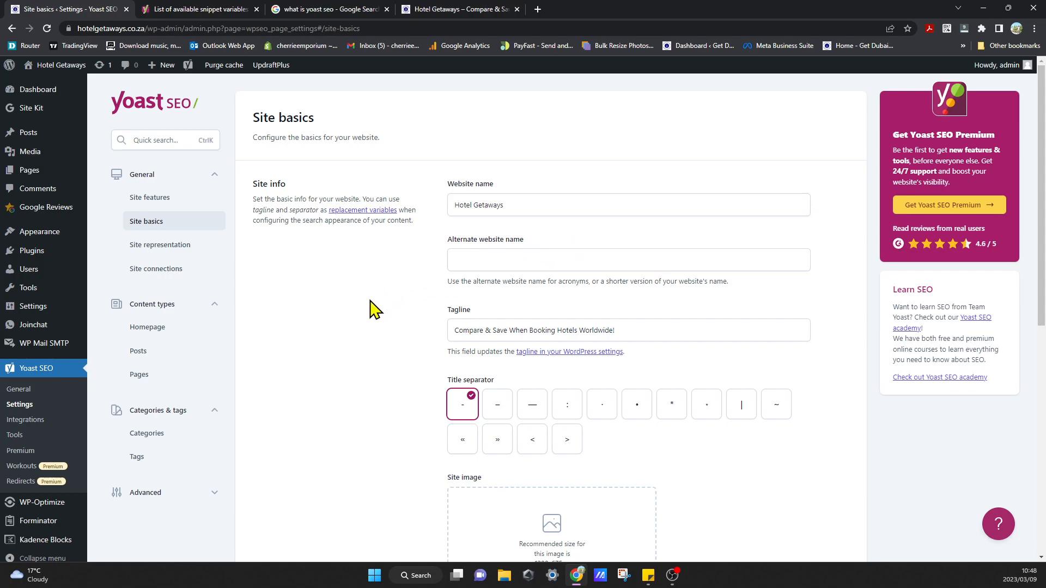
pyautogui.click(669, 322)
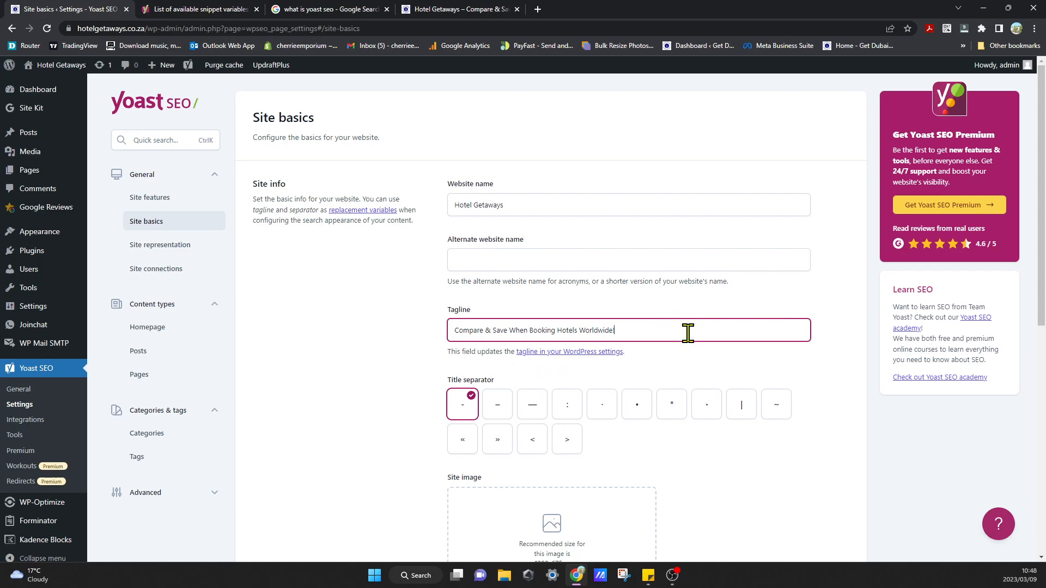
pyautogui.click(353, 408)
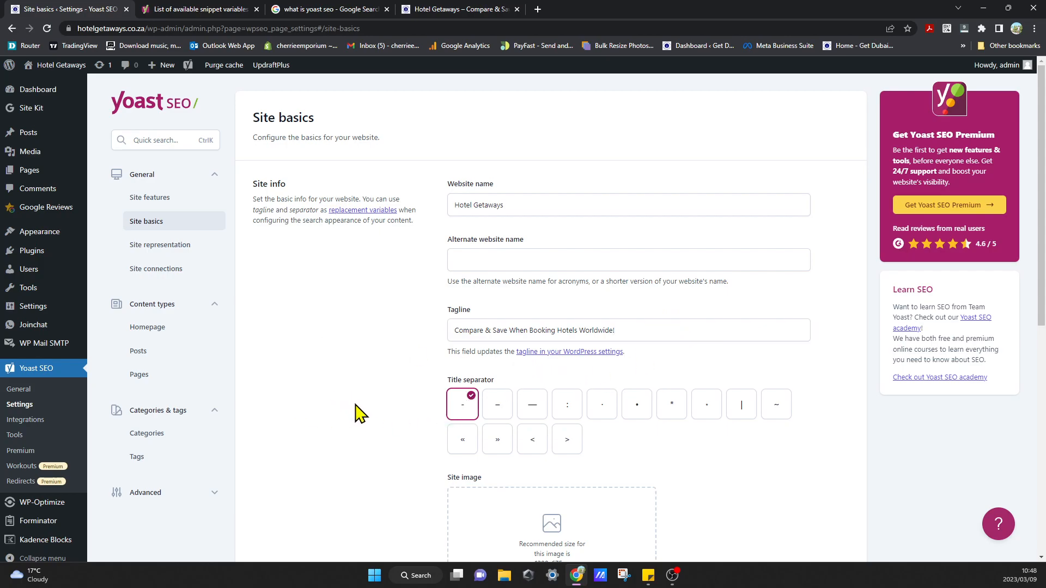
# Try the vertical bar as the title separator and return to the dash.
pyautogui.scroll(-1, 360, 414)
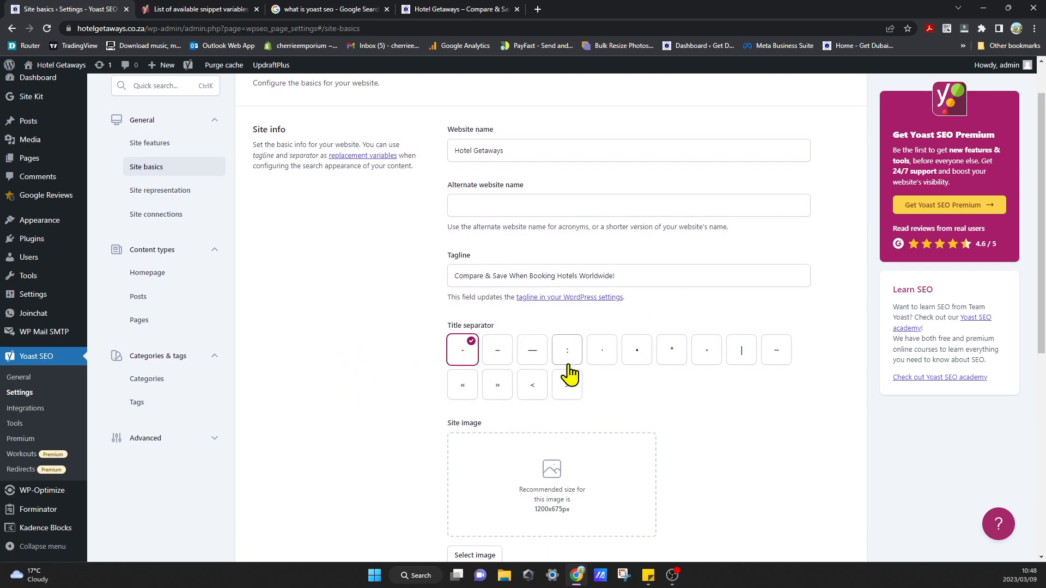
pyautogui.click(743, 358)
pyautogui.click(452, 355)
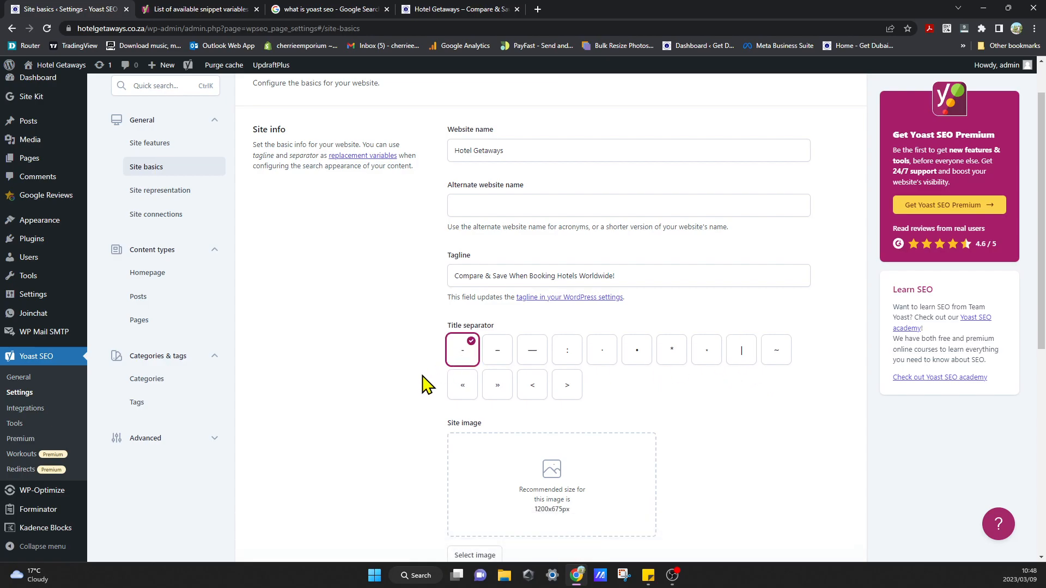
# Check the site image picker without choosing an image, and review the site preferences for author restrictions and usage tracking.
pyautogui.scroll(-2, 386, 413)
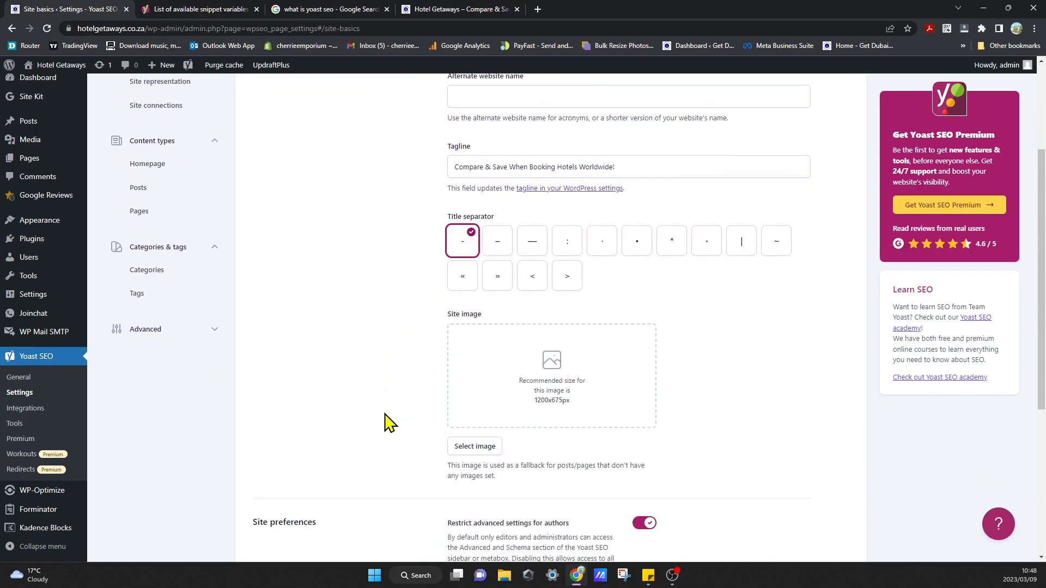
pyautogui.click(493, 449)
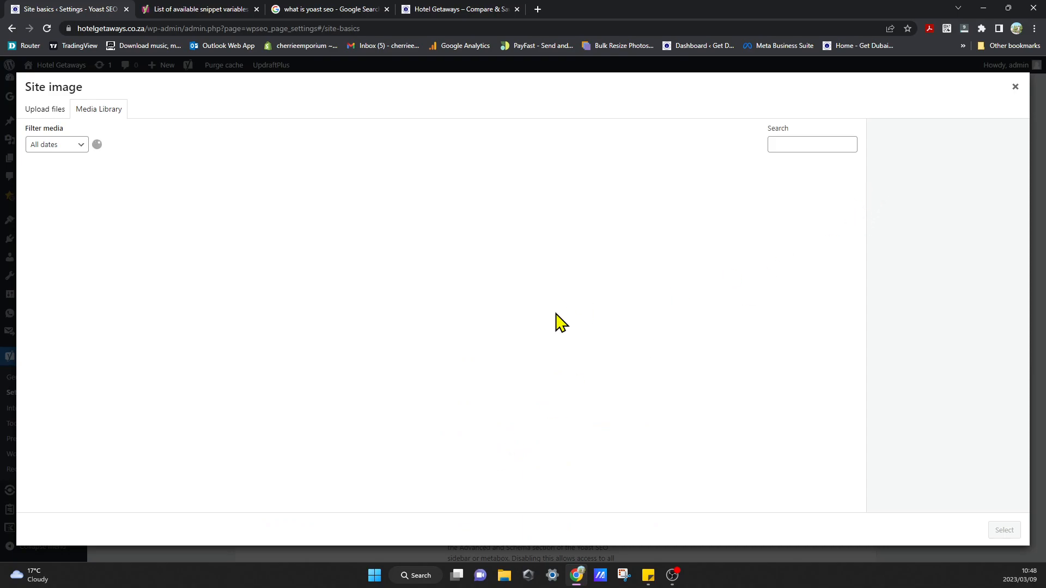
pyautogui.click(1015, 88)
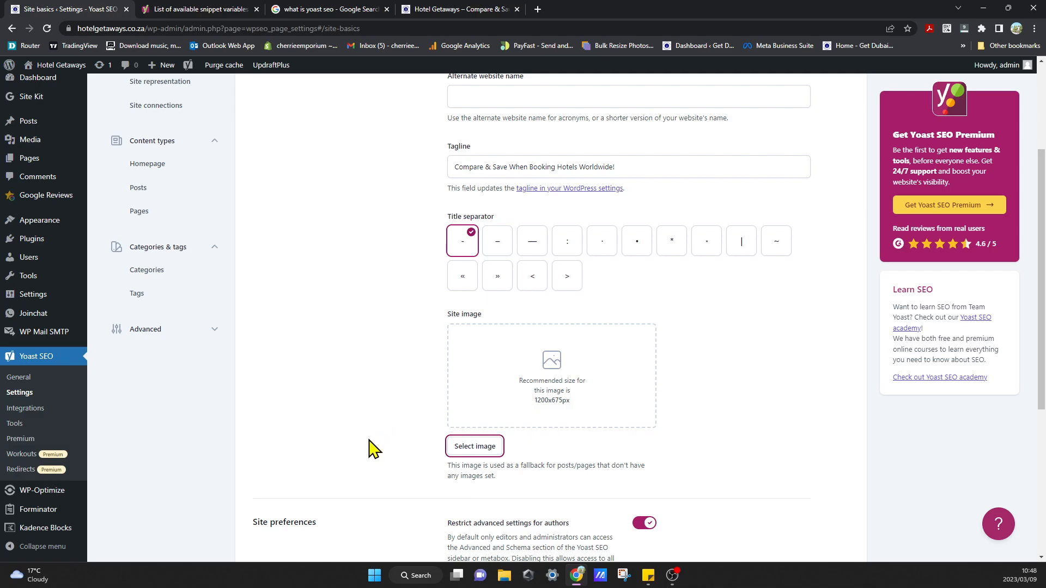
pyautogui.click(354, 455)
pyautogui.scroll(-2, 354, 455)
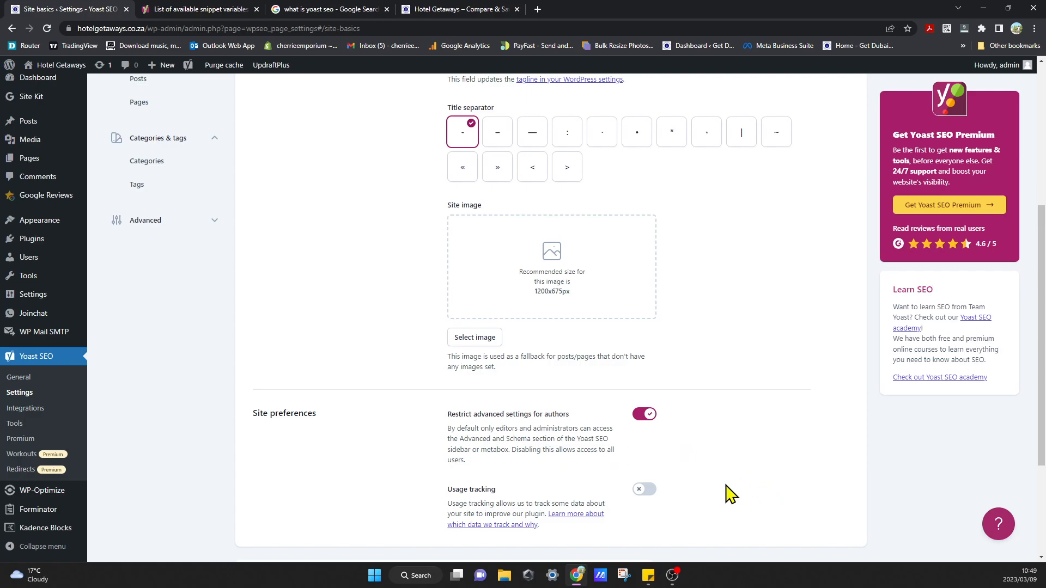
pyautogui.scroll(-2, 730, 493)
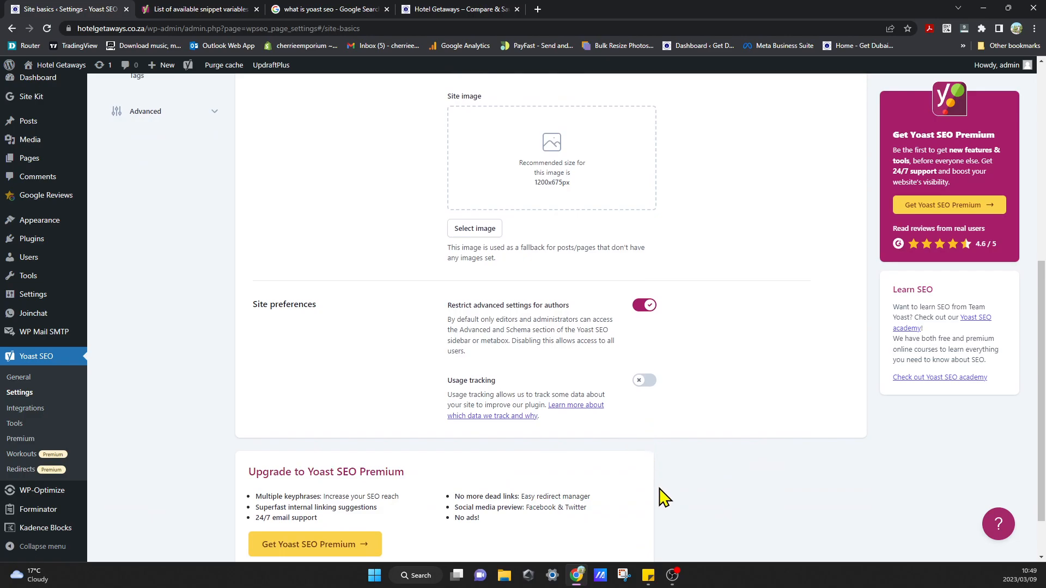
pyautogui.scroll(-1, 658, 504)
# Open the site representation settings.
pyautogui.scroll(3, 660, 505)
pyautogui.scroll(4, 660, 503)
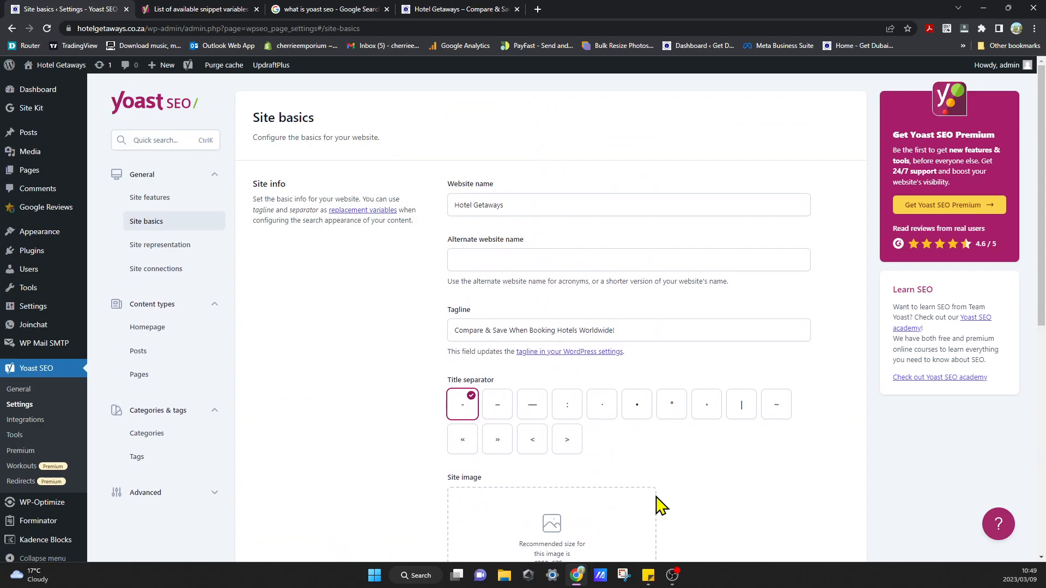
pyautogui.click(192, 249)
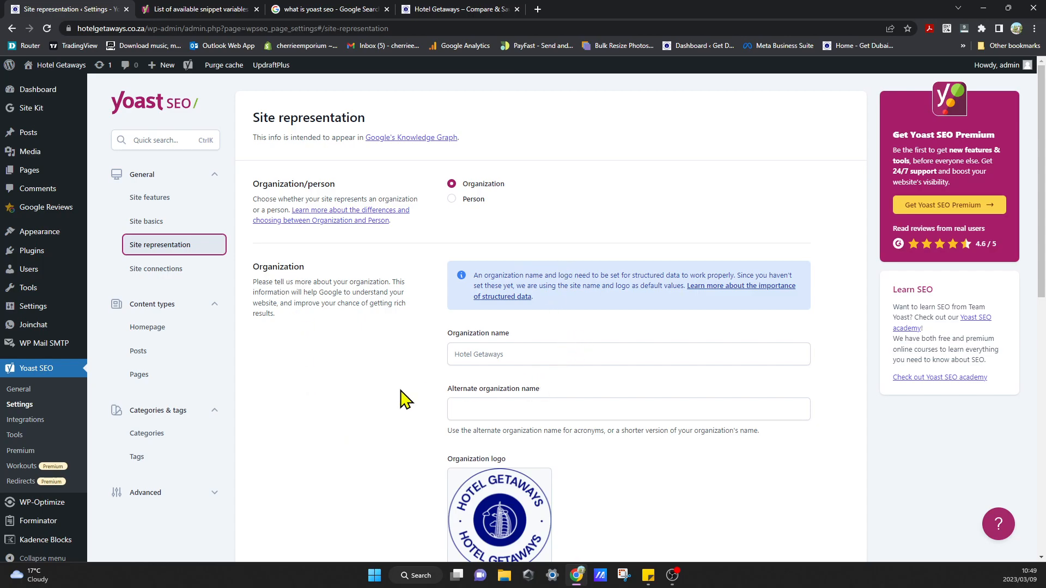
# Review the organization name, logo and other profiles in the site representation settings, and open the site connections settings.
pyautogui.scroll(-3, 406, 400)
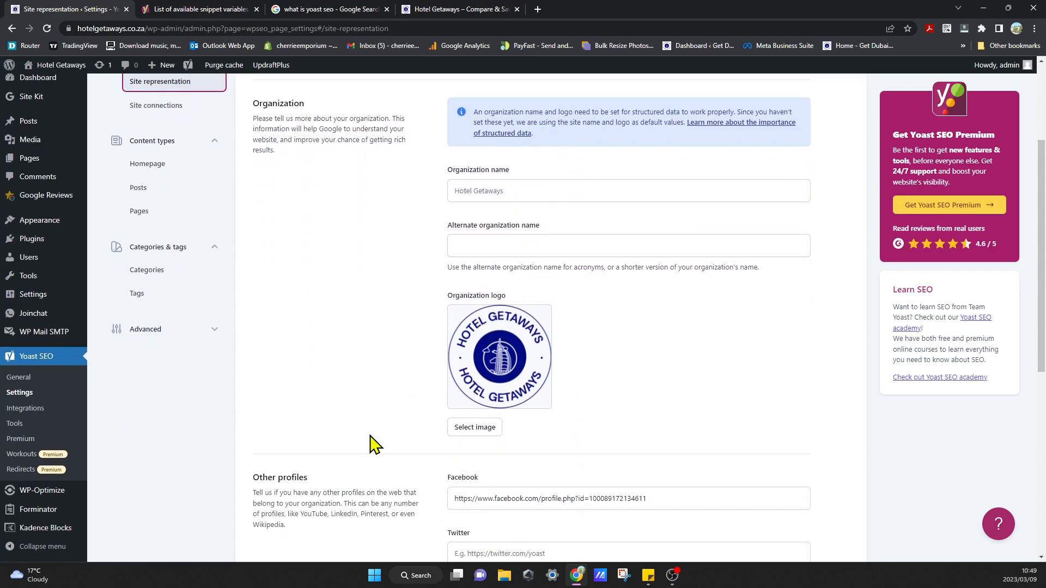
pyautogui.scroll(-3, 375, 445)
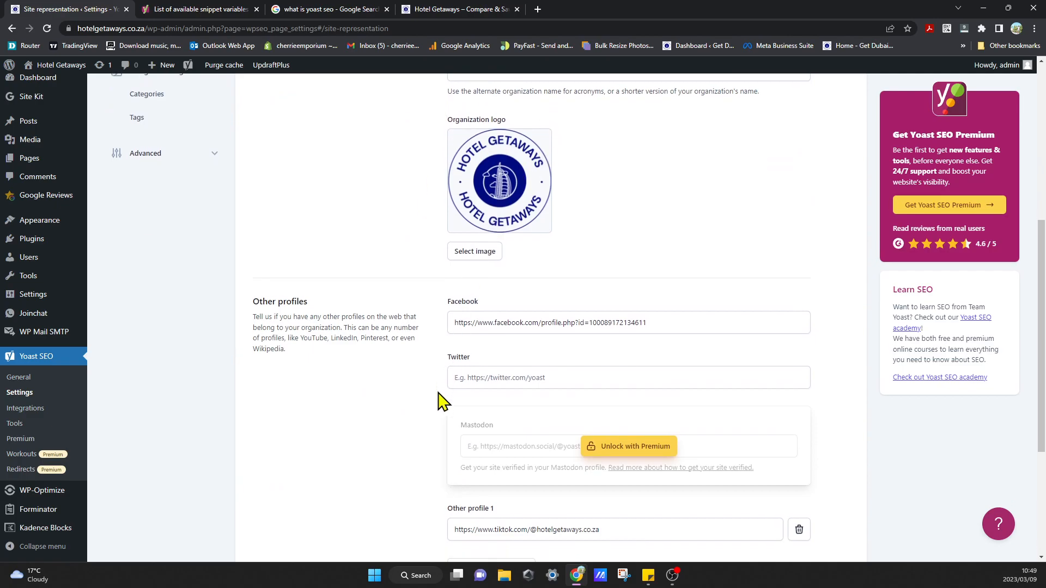
pyautogui.scroll(-3, 440, 402)
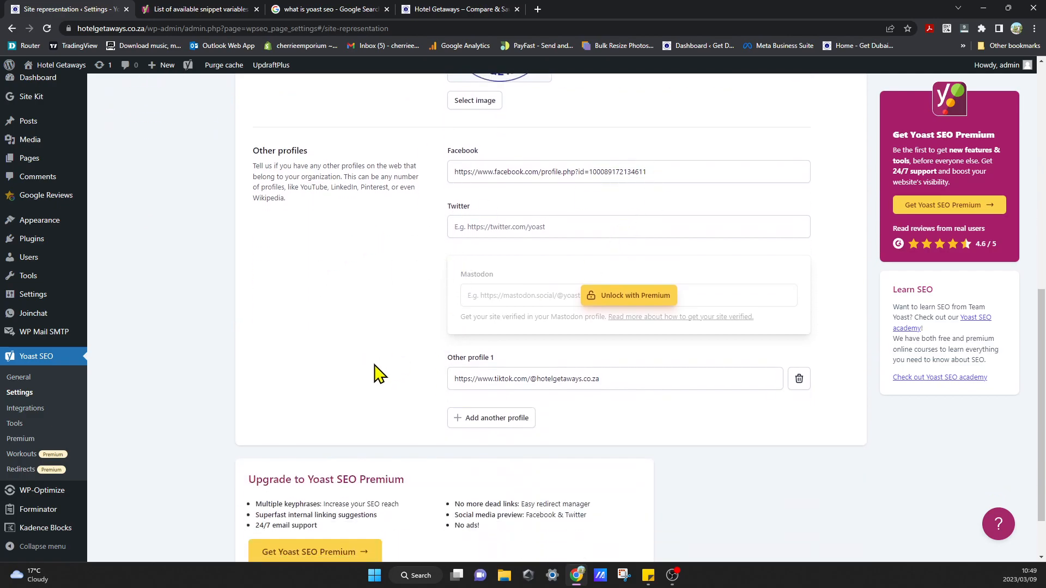
pyautogui.scroll(-2, 380, 373)
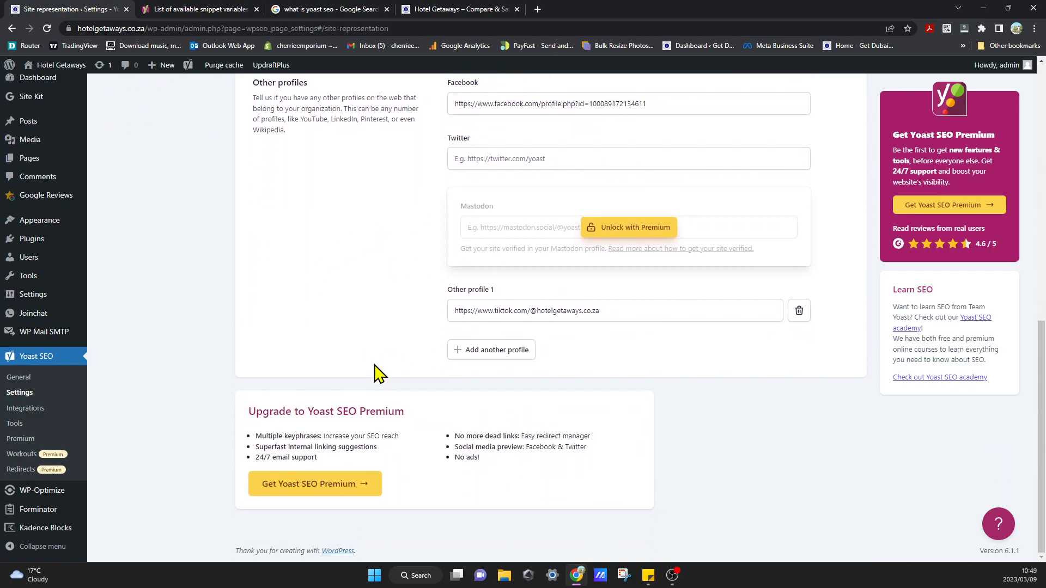
pyautogui.scroll(10, 380, 373)
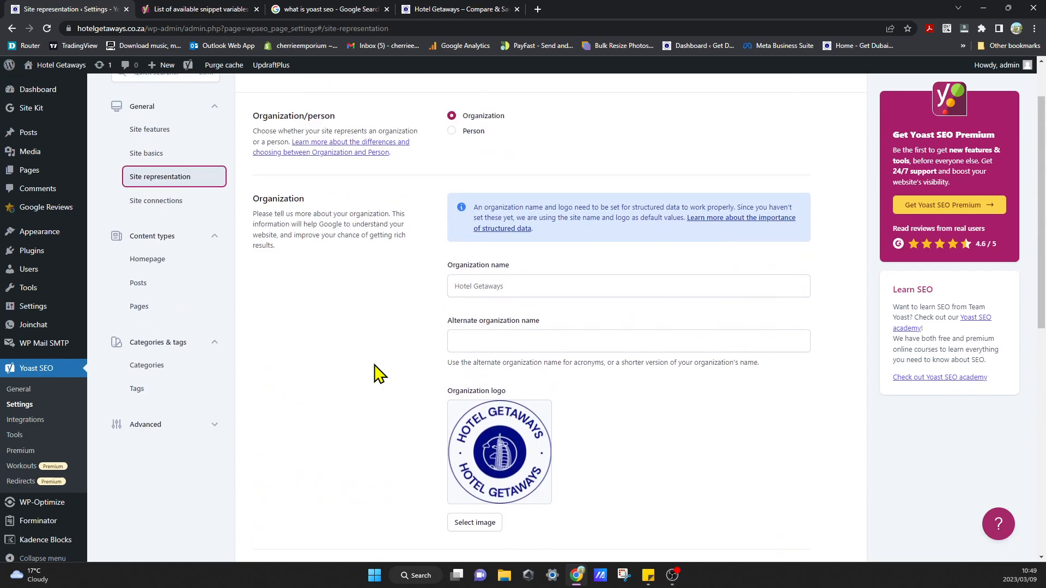
pyautogui.scroll(2, 376, 374)
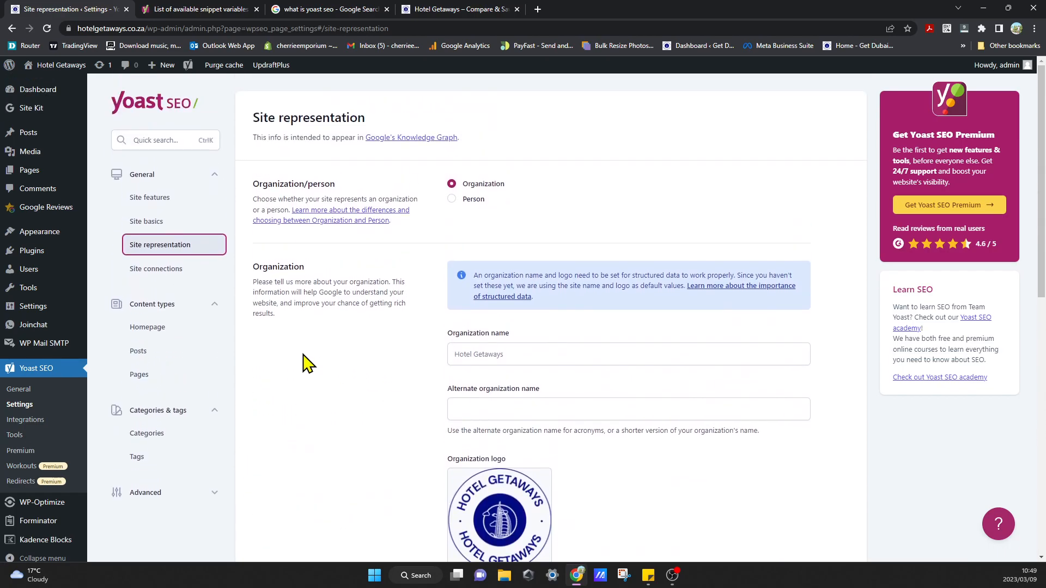
pyautogui.click(180, 267)
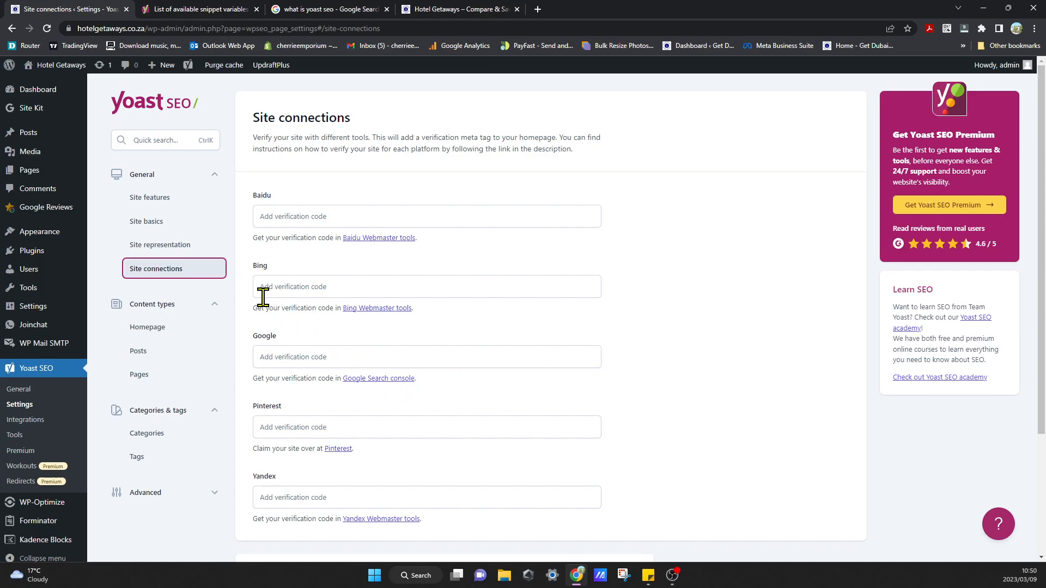
# Open the homepage settings and check the link for editing the homepage itself, closing the page it opens.
pyautogui.click(176, 313)
pyautogui.click(175, 311)
pyautogui.click(164, 329)
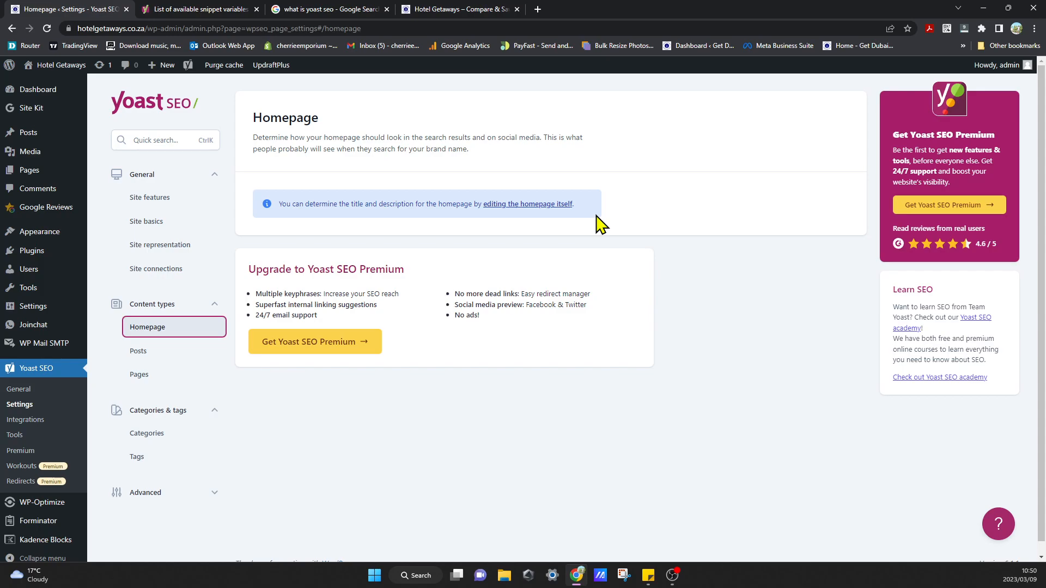
pyautogui.click(566, 204)
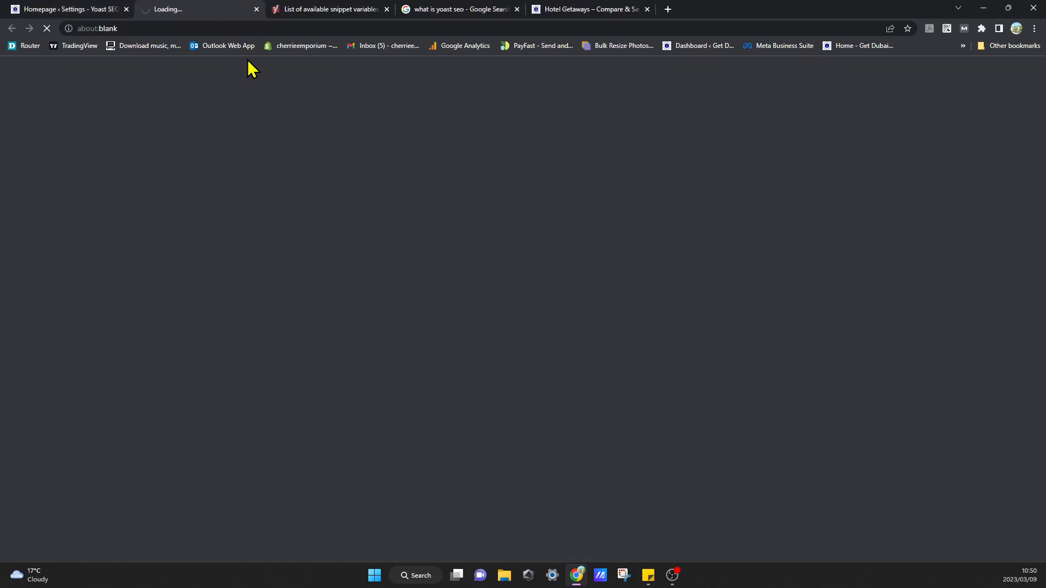
pyautogui.click(256, 9)
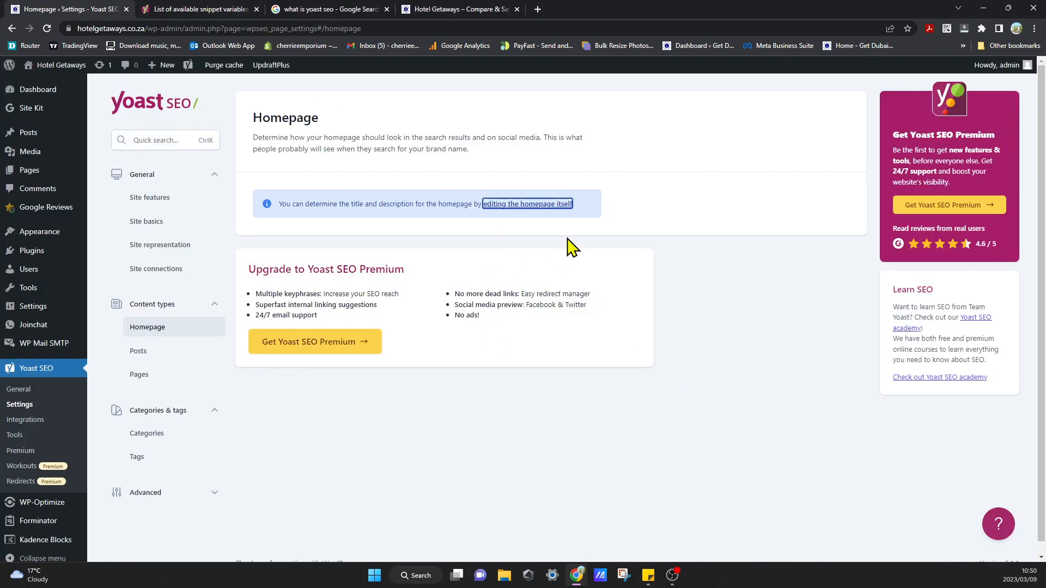
# Open the posts settings and review the search appearance options and the SEO title variables.
pyautogui.click(175, 354)
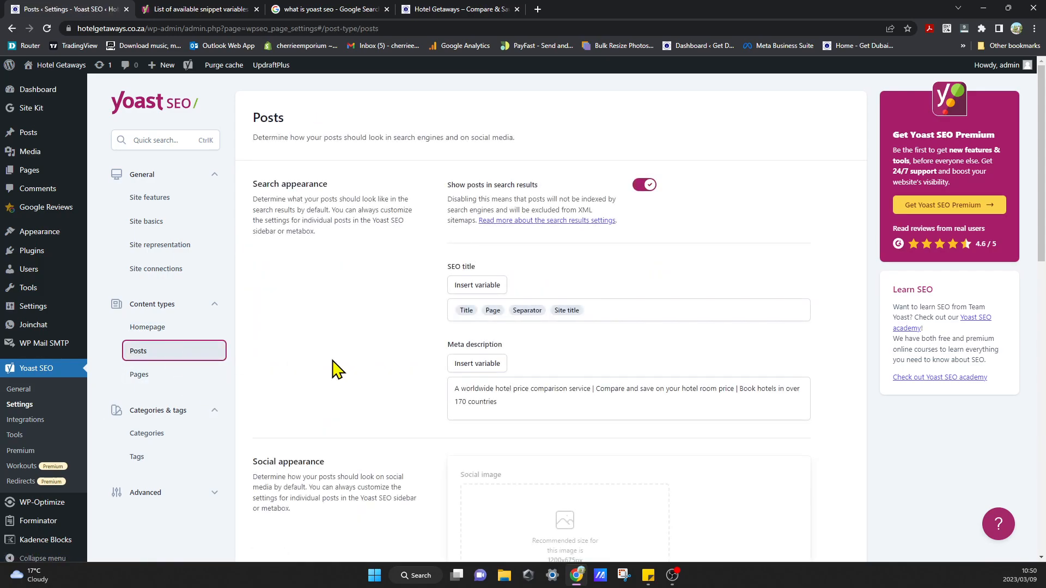
pyautogui.scroll(-2, 337, 370)
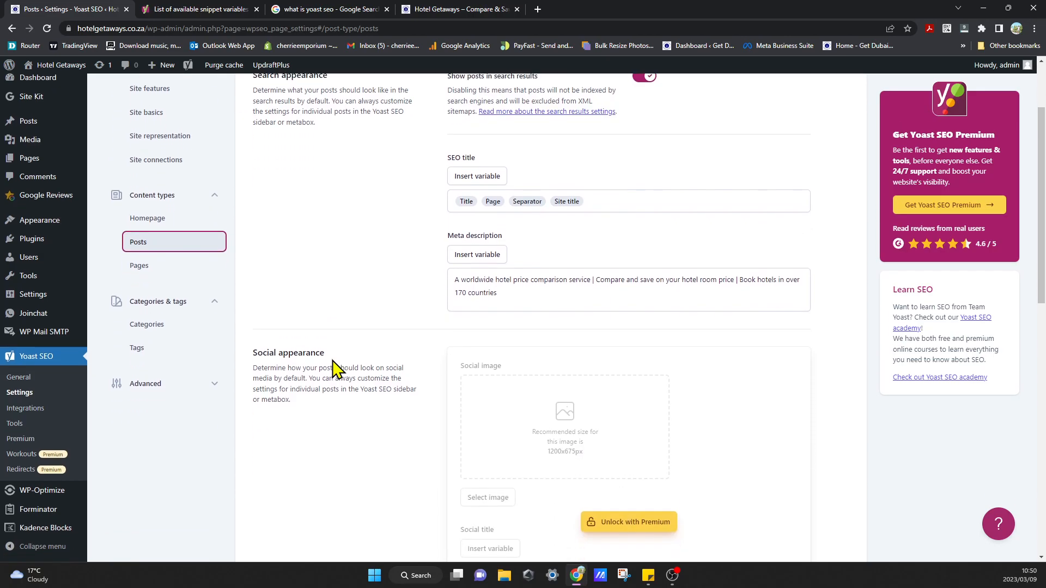
pyautogui.scroll(2, 338, 371)
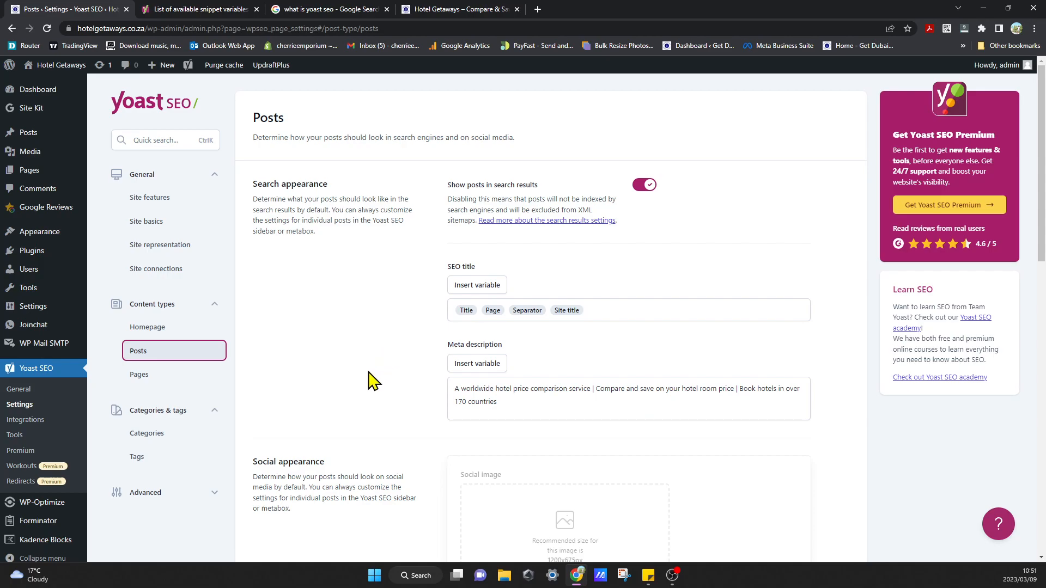
pyautogui.moveTo(444, 266); pyautogui.dragTo(490, 268)
pyautogui.click(490, 268)
pyautogui.click(612, 312)
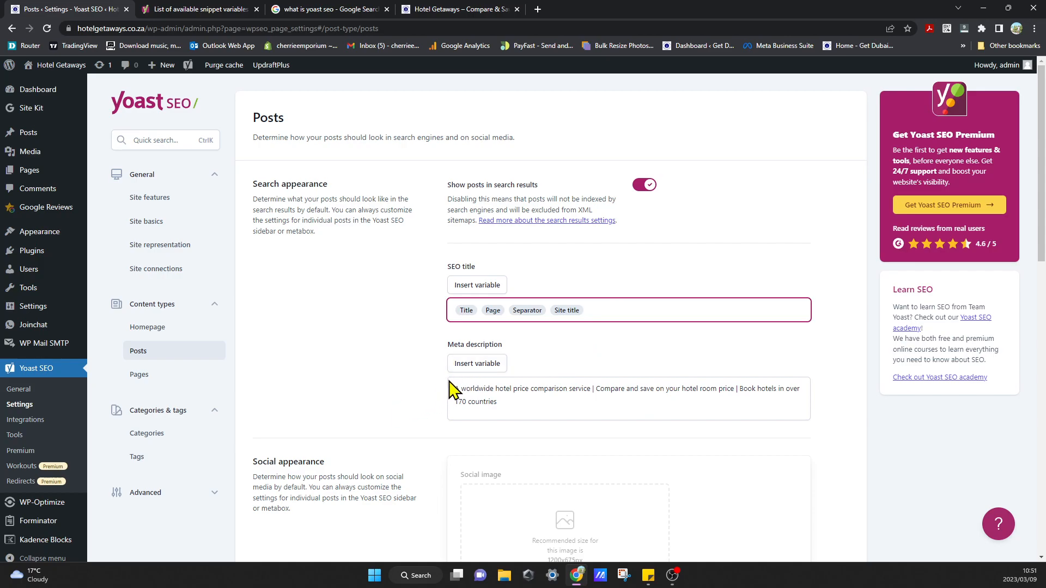
# Check which variables can be inserted into the posts' meta description without choosing one.
pyautogui.click(462, 369)
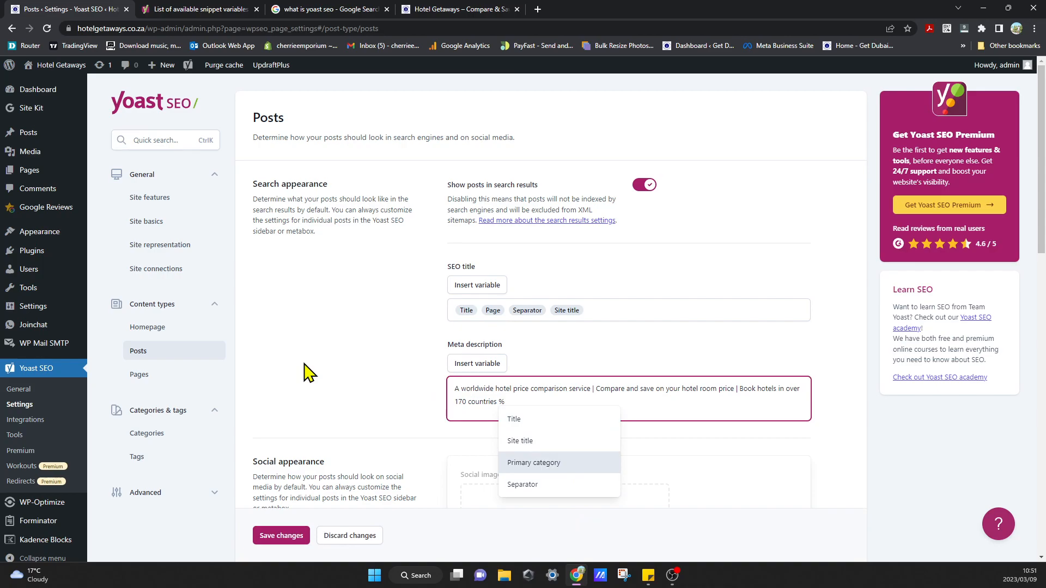
pyautogui.click(339, 371)
pyautogui.click(508, 405)
pyautogui.hotkey('ctrl', 'a')
pyautogui.click(392, 367)
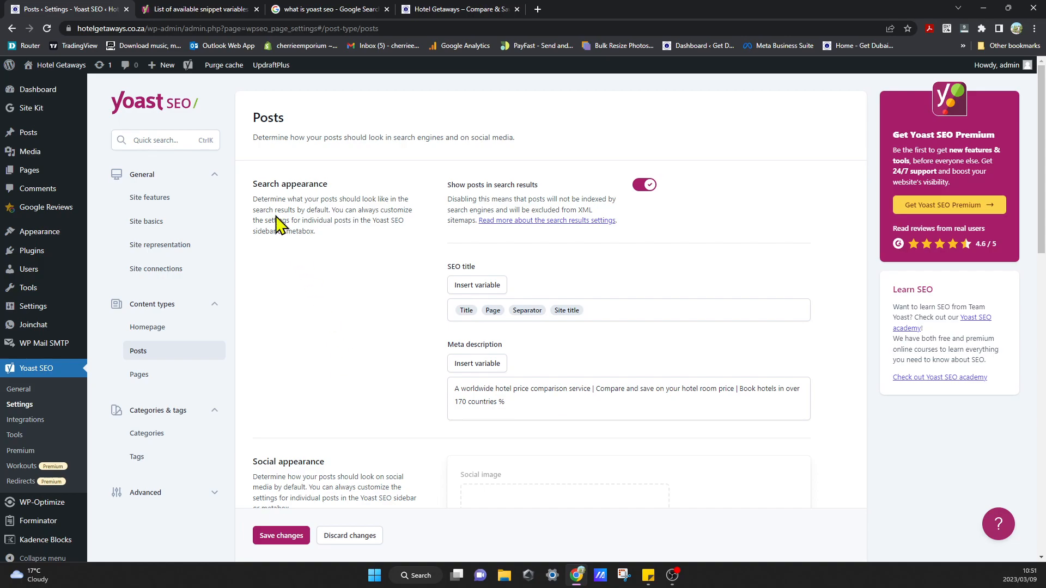
# Look through the basic and advanced variables in Yoast's help article on available snippet variables.
pyautogui.click(203, 10)
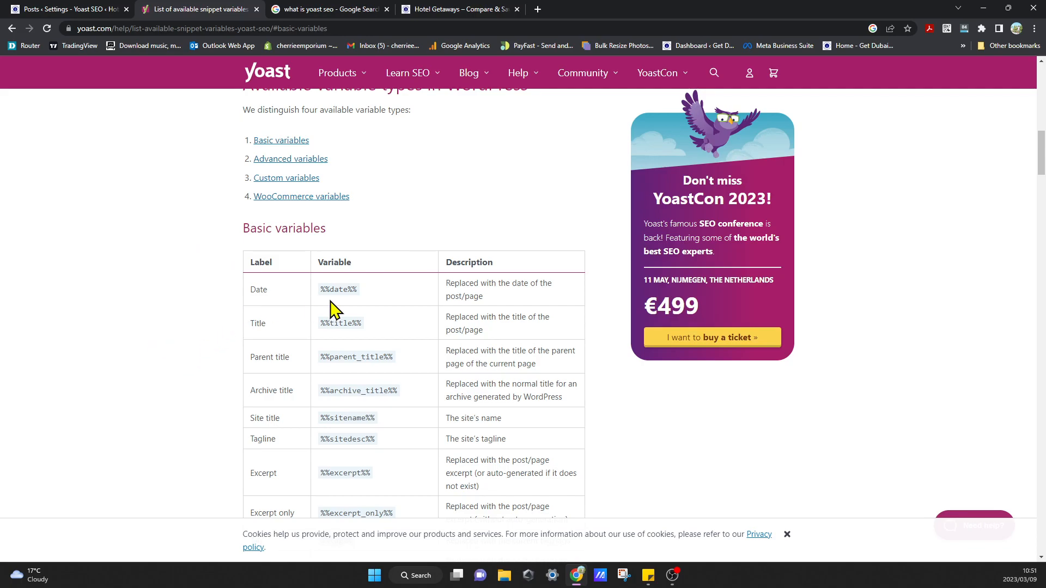
pyautogui.scroll(-1, 264, 326)
pyautogui.scroll(-2, 303, 224)
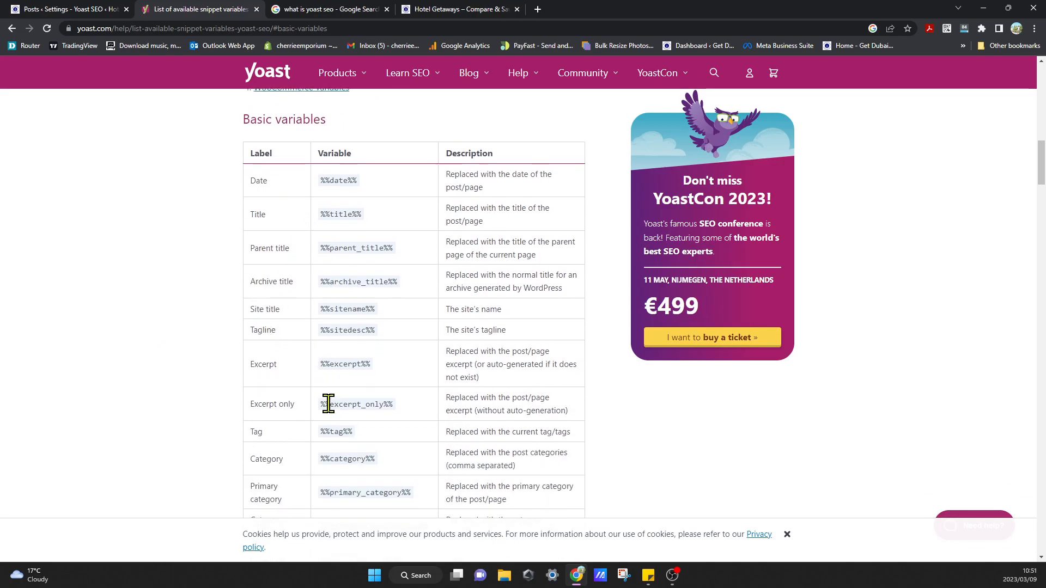
pyautogui.scroll(-2, 310, 443)
pyautogui.scroll(-3, 305, 392)
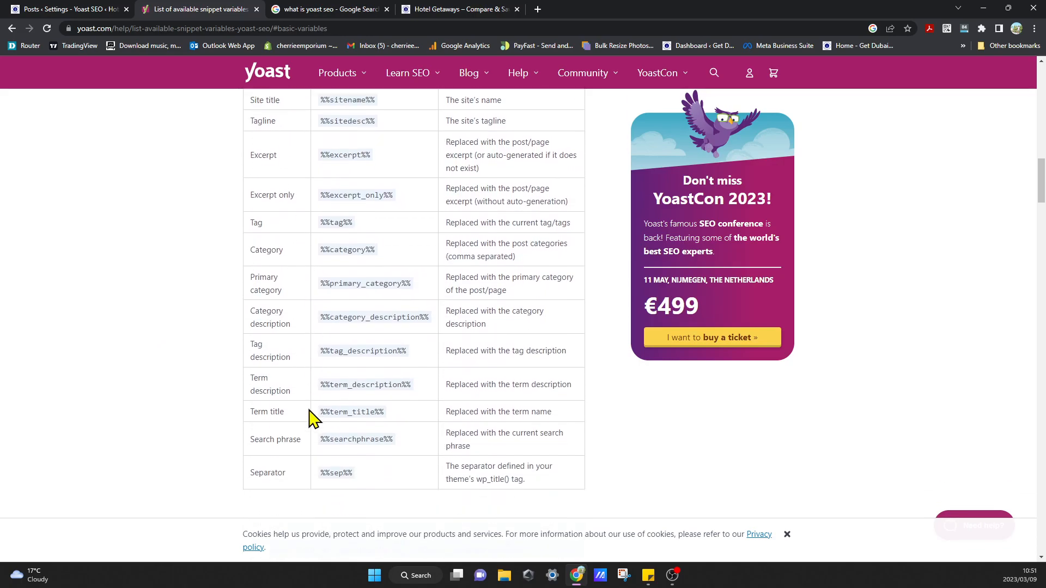
pyautogui.scroll(10, 214, 426)
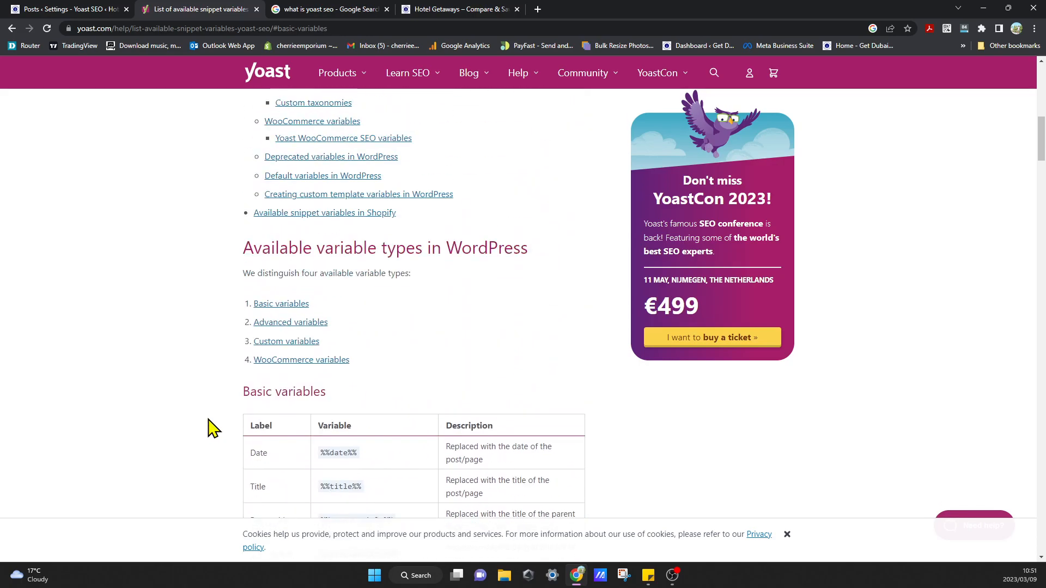
pyautogui.scroll(-16, 214, 426)
pyautogui.scroll(-4, 240, 354)
pyautogui.scroll(4, 224, 327)
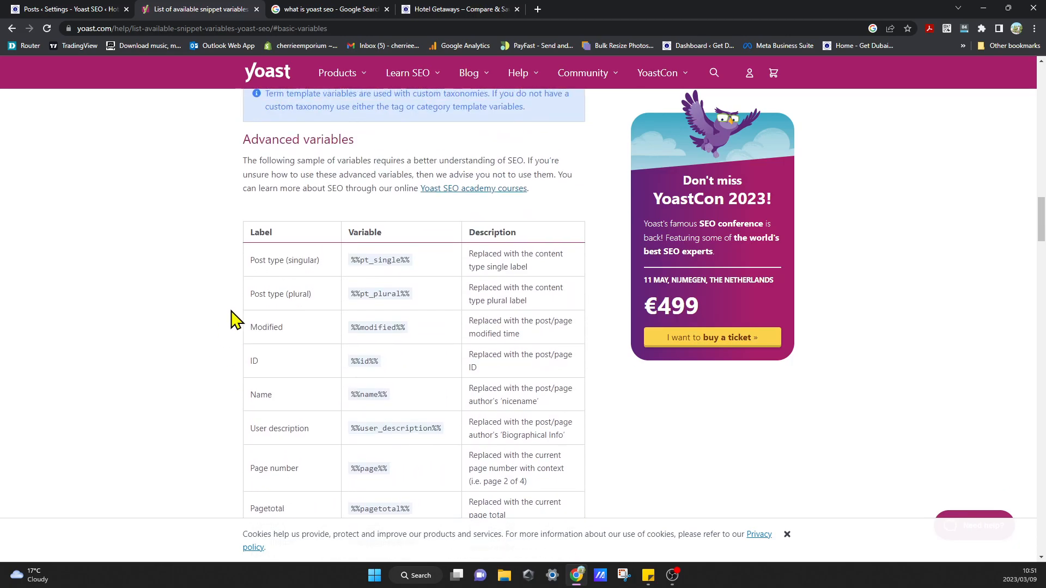
pyautogui.scroll(-7, 296, 422)
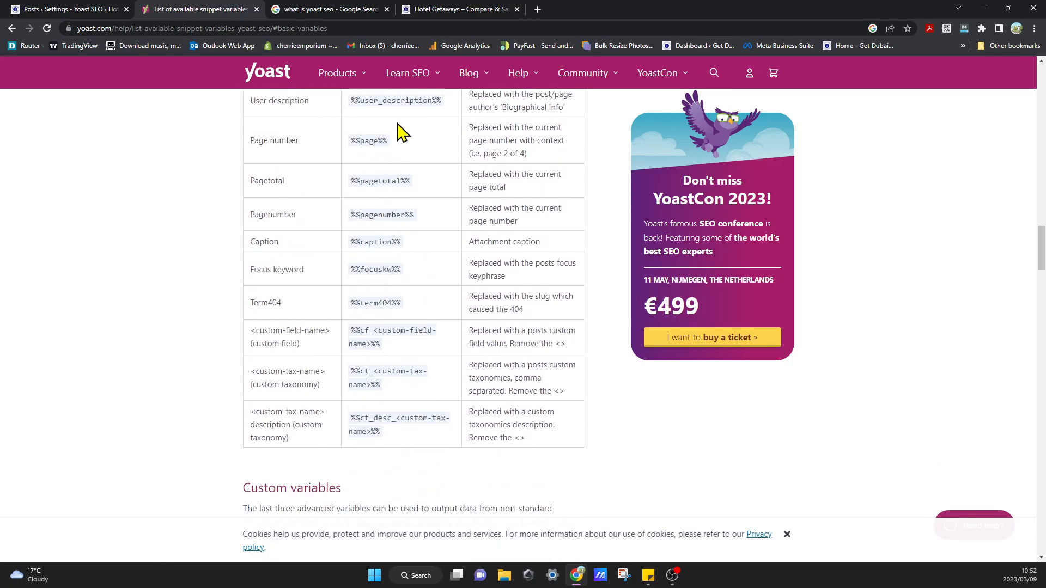
# Return to the Yoast posts settings and review the social appearance and schema sections.
pyautogui.click(339, 9)
pyautogui.click(458, 9)
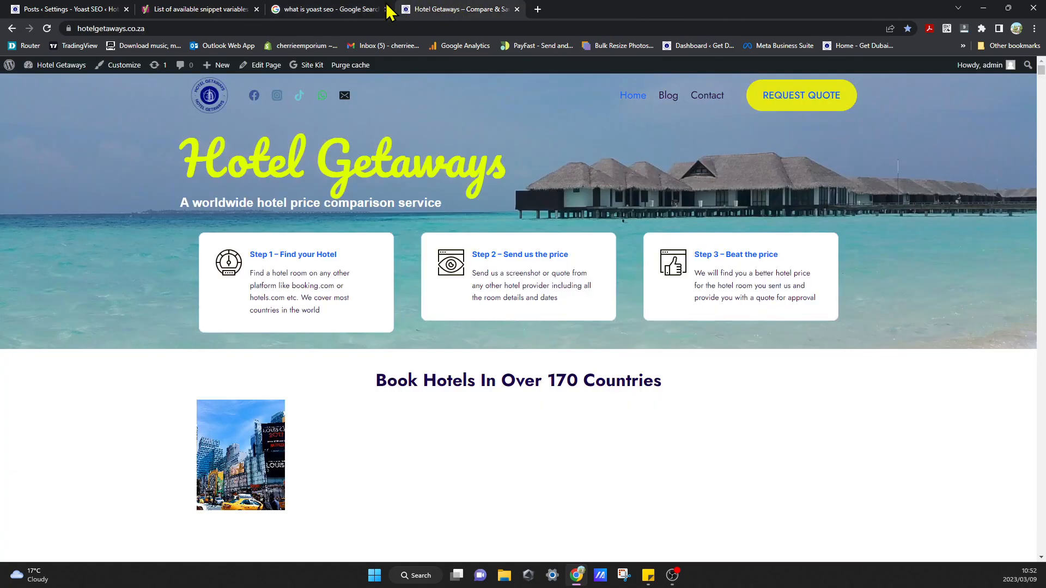
pyautogui.click(43, 9)
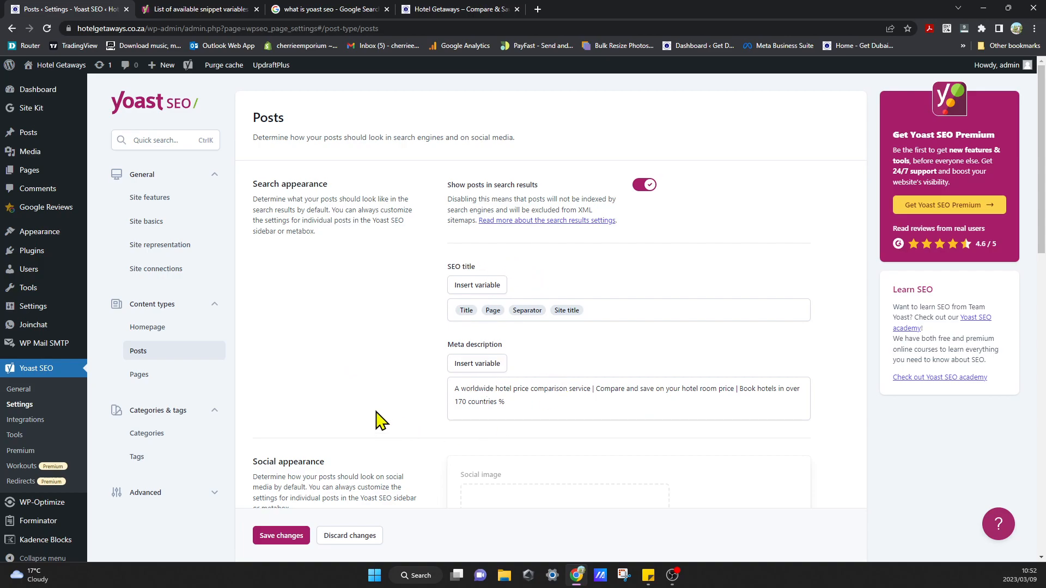
pyautogui.scroll(-2, 360, 418)
pyautogui.scroll(-2, 354, 417)
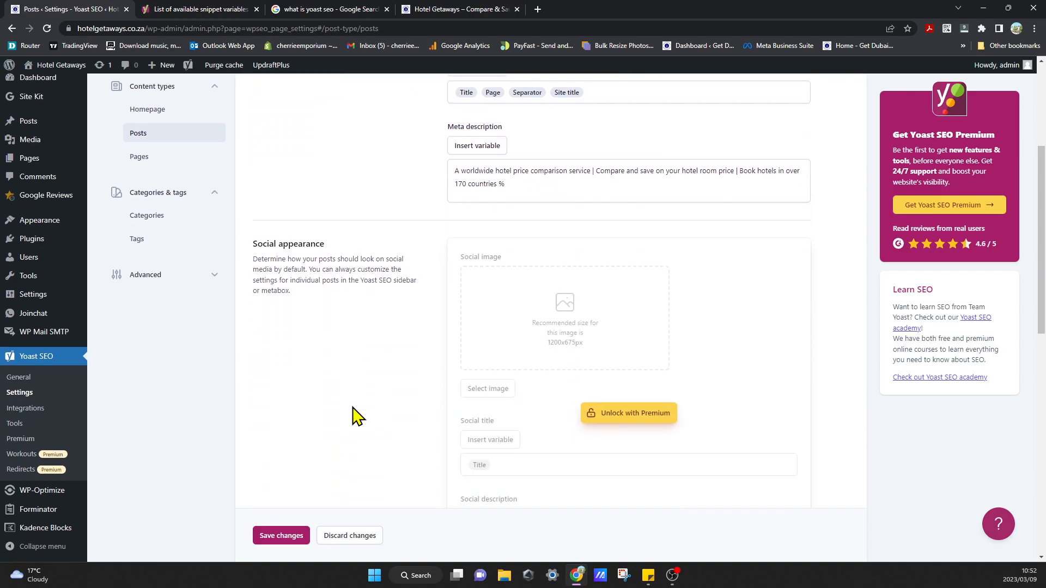
pyautogui.scroll(-2, 338, 327)
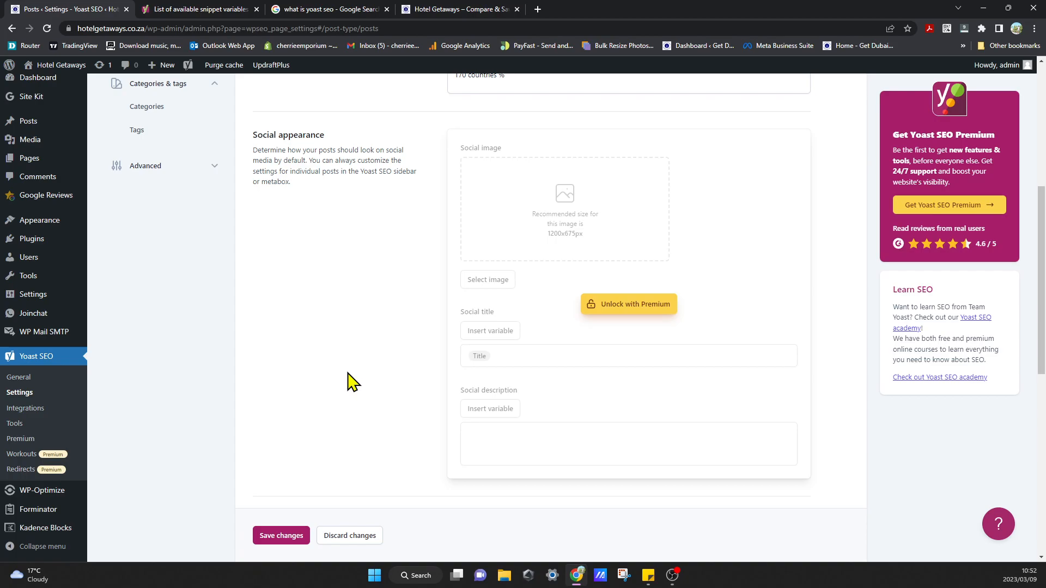
pyautogui.scroll(-4, 351, 382)
pyautogui.scroll(-1, 351, 381)
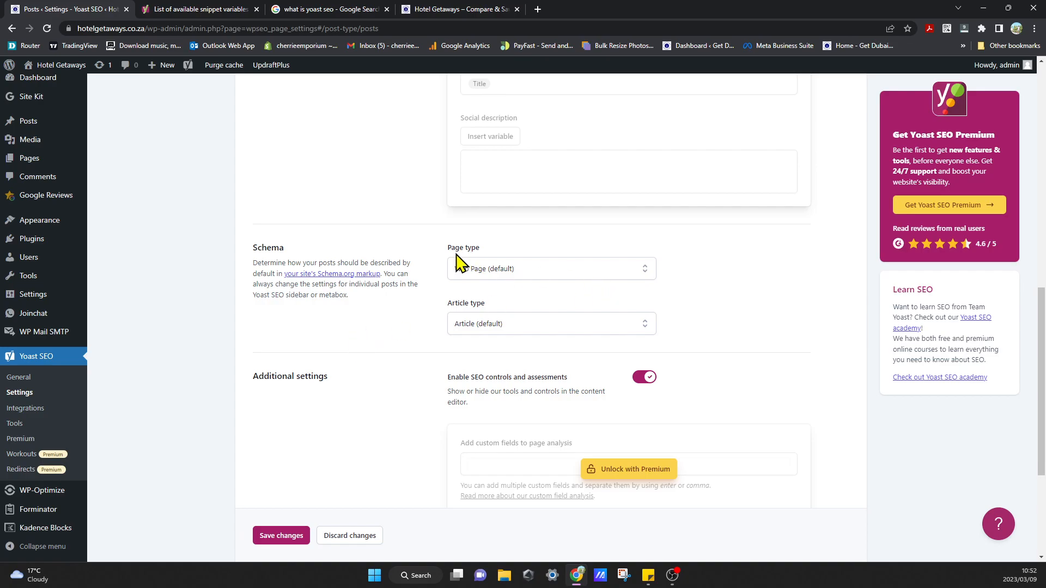
# Look through the schema page type options for posts and keep Web Page (default).
pyautogui.click(545, 270)
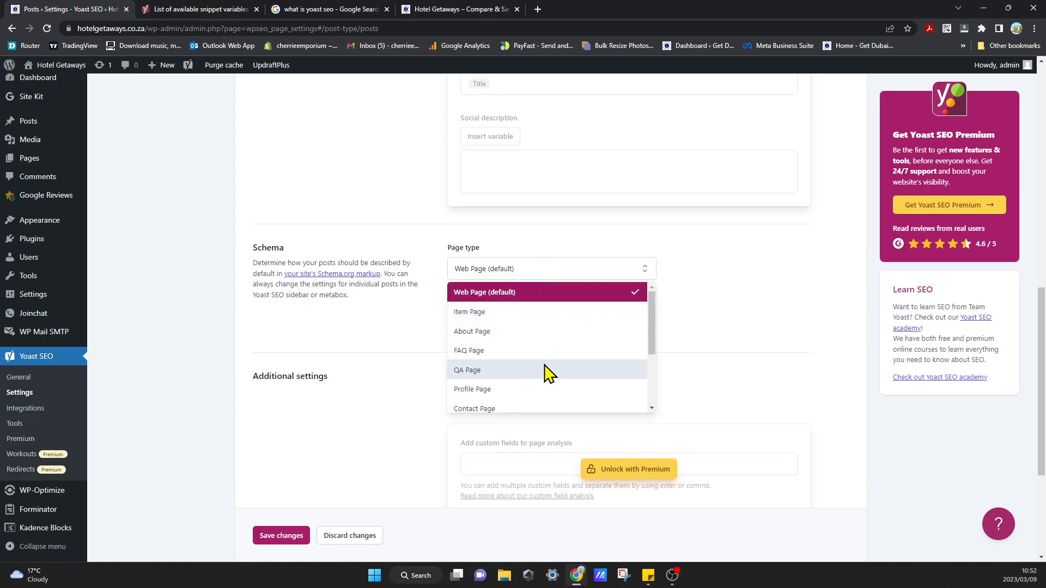
pyautogui.scroll(-5, 545, 372)
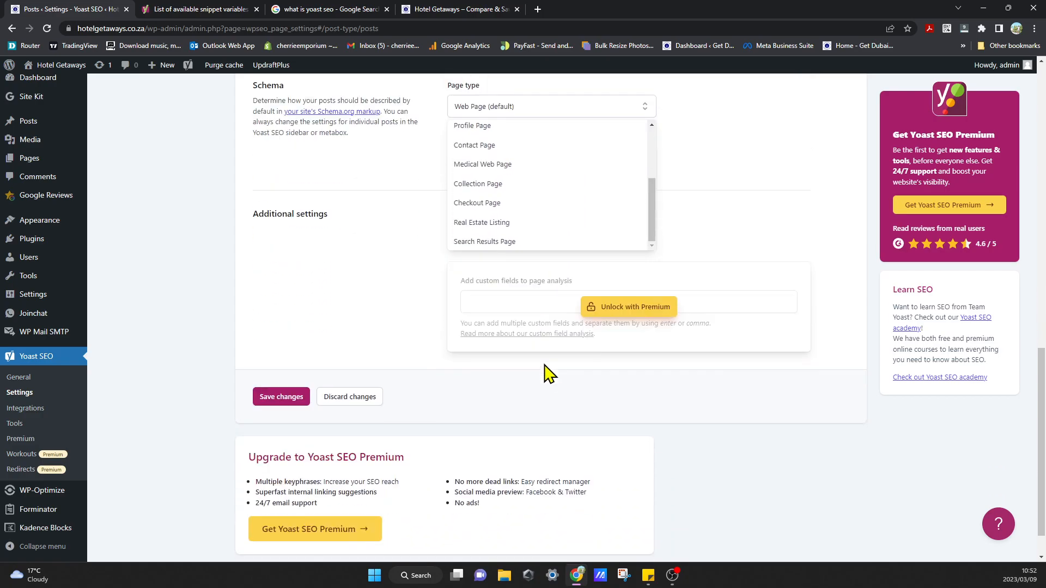
pyautogui.scroll(3, 429, 364)
pyautogui.scroll(5, 547, 366)
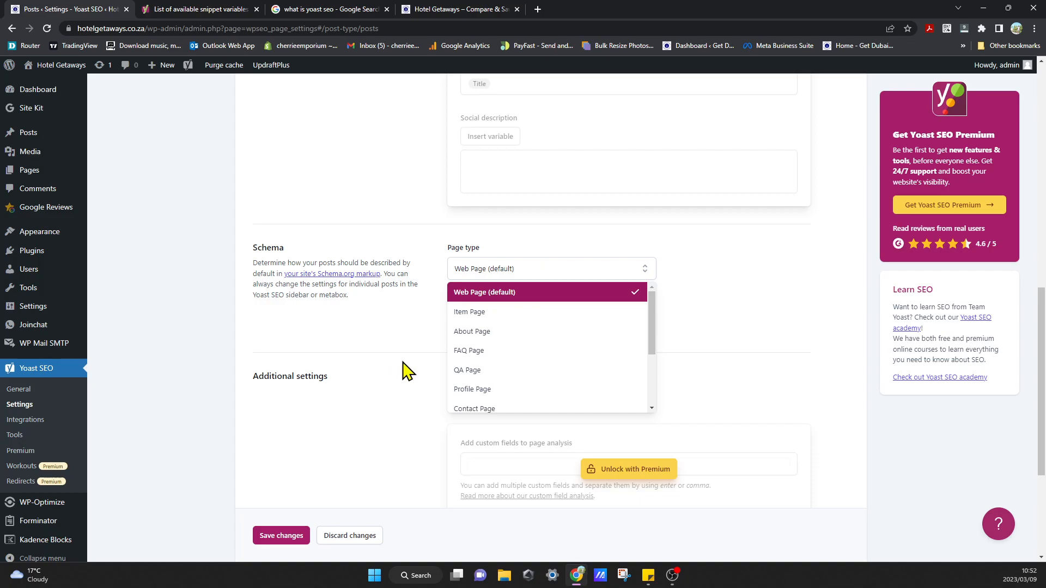
pyautogui.click(355, 345)
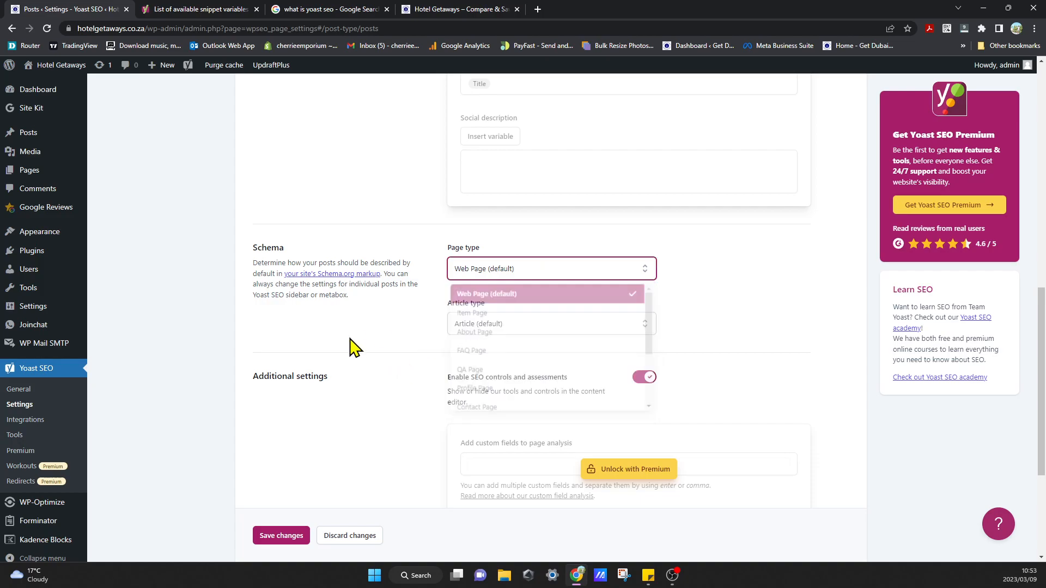
# Look through the article type options for posts, keep Article (default), and view the additional settings.
pyautogui.click(563, 332)
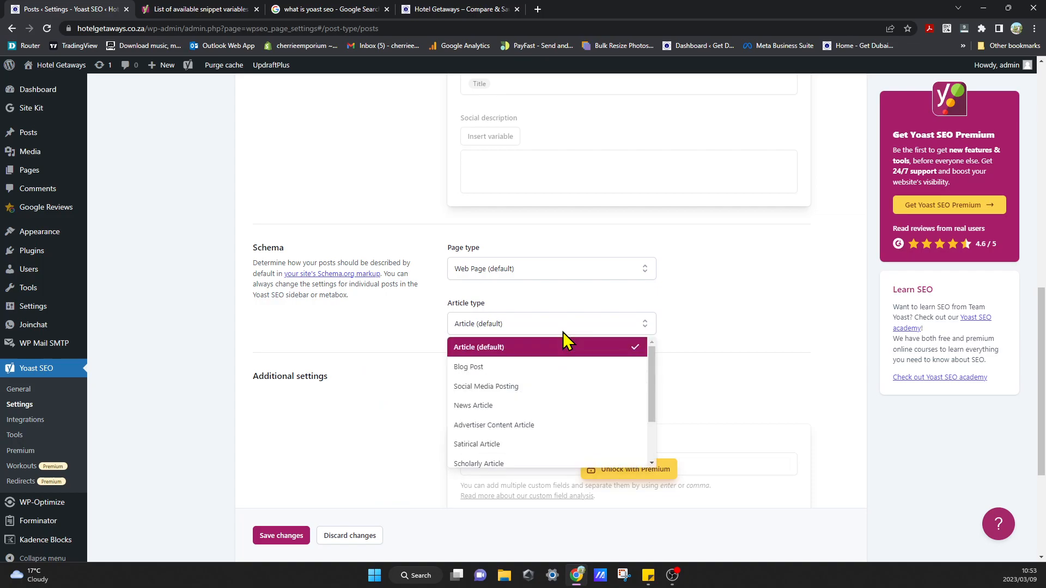
pyautogui.scroll(-2, 520, 433)
pyautogui.scroll(2, 519, 432)
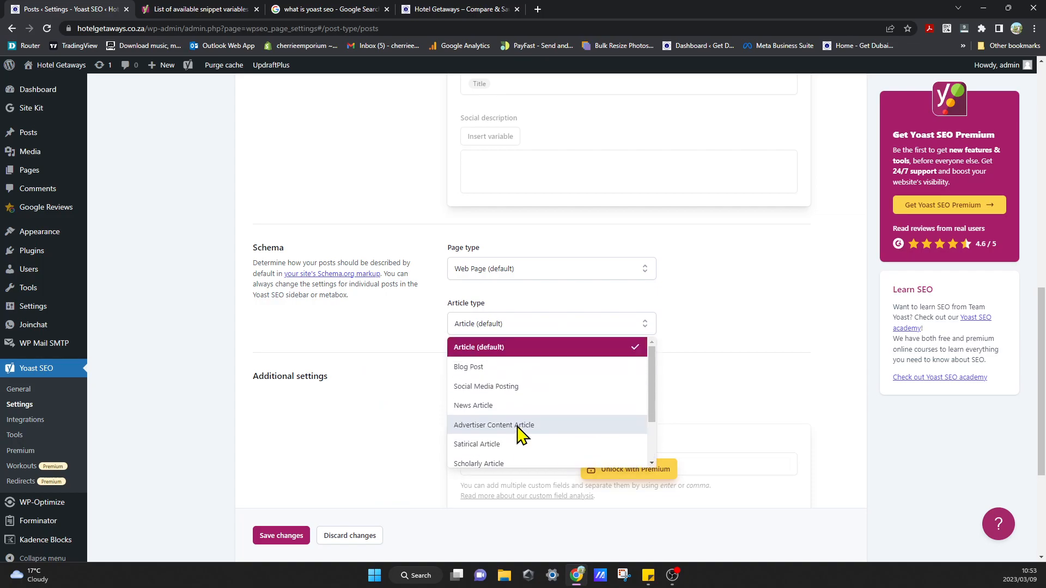
pyautogui.click(388, 420)
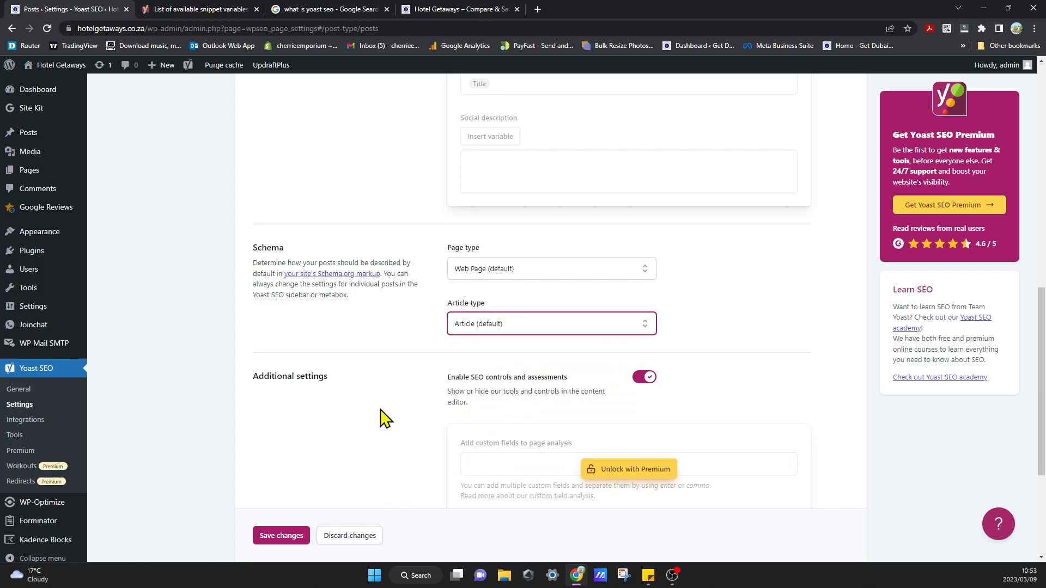
pyautogui.scroll(-1, 384, 417)
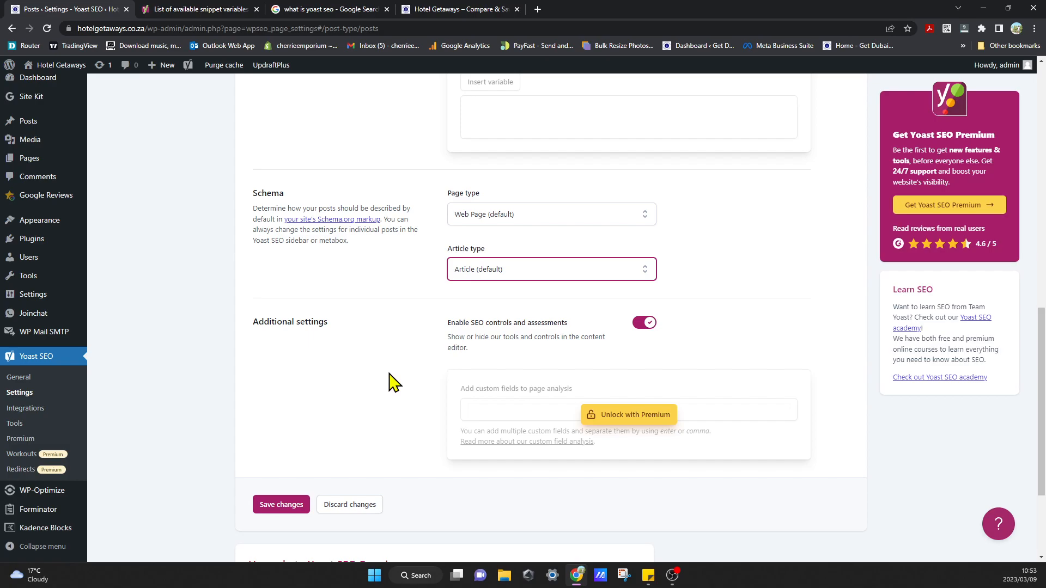
# Save the posts settings and look through the search appearance, schema and additional settings for pages.
pyautogui.click(281, 504)
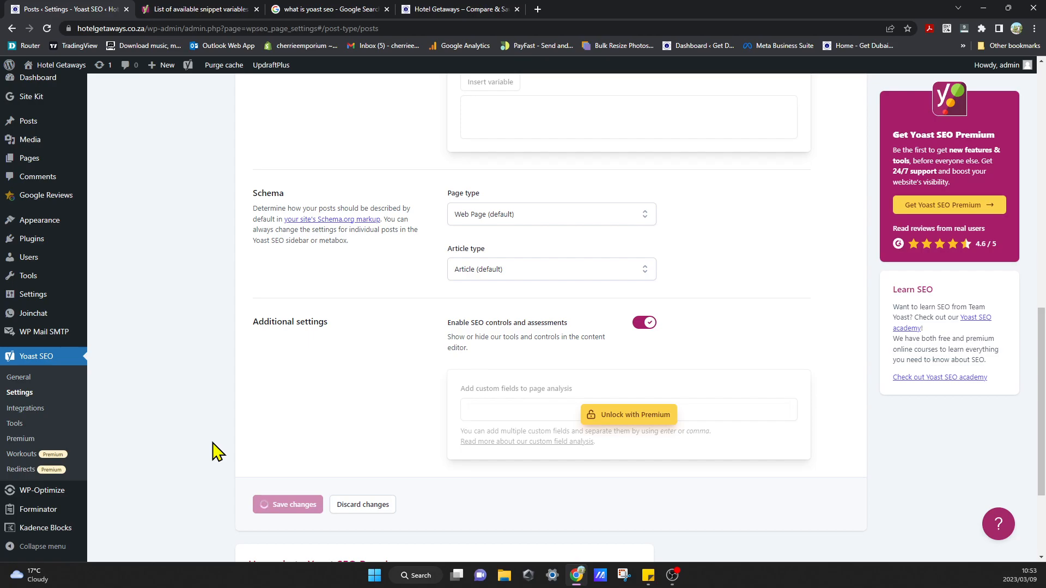
pyautogui.scroll(10, 217, 429)
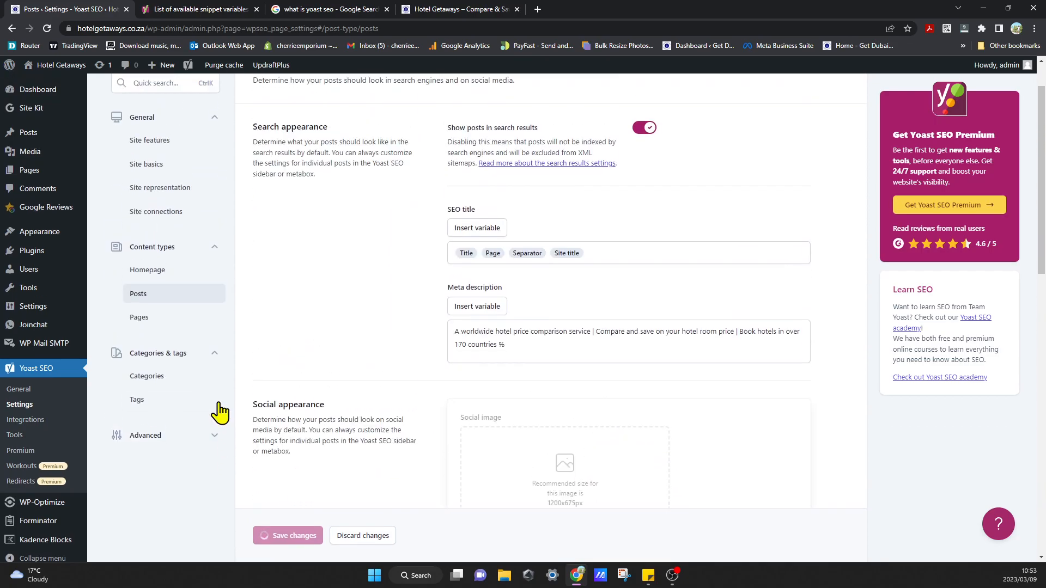
pyautogui.click(154, 325)
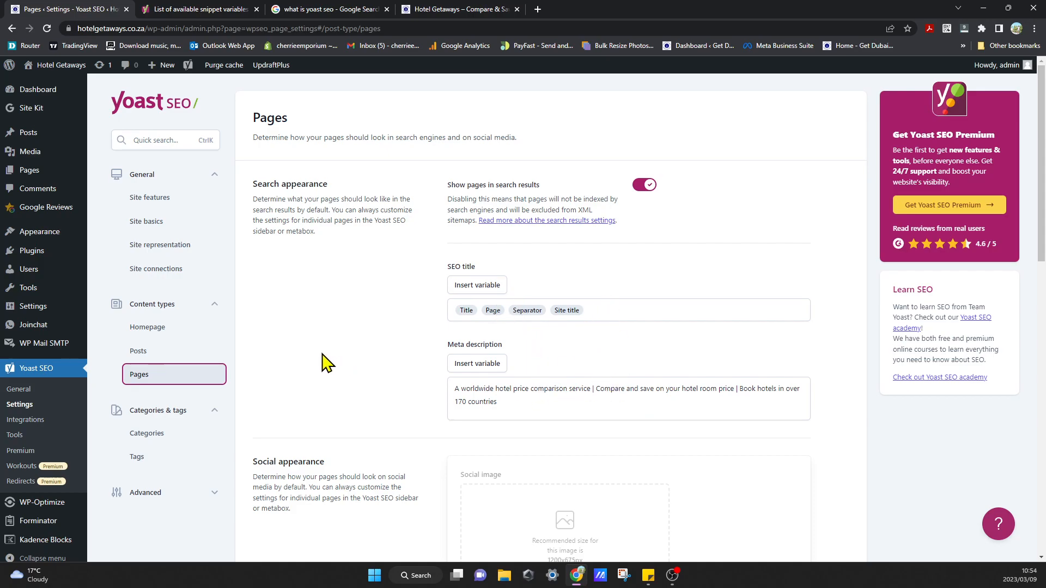
pyautogui.scroll(-3, 326, 361)
pyautogui.scroll(-10, 324, 362)
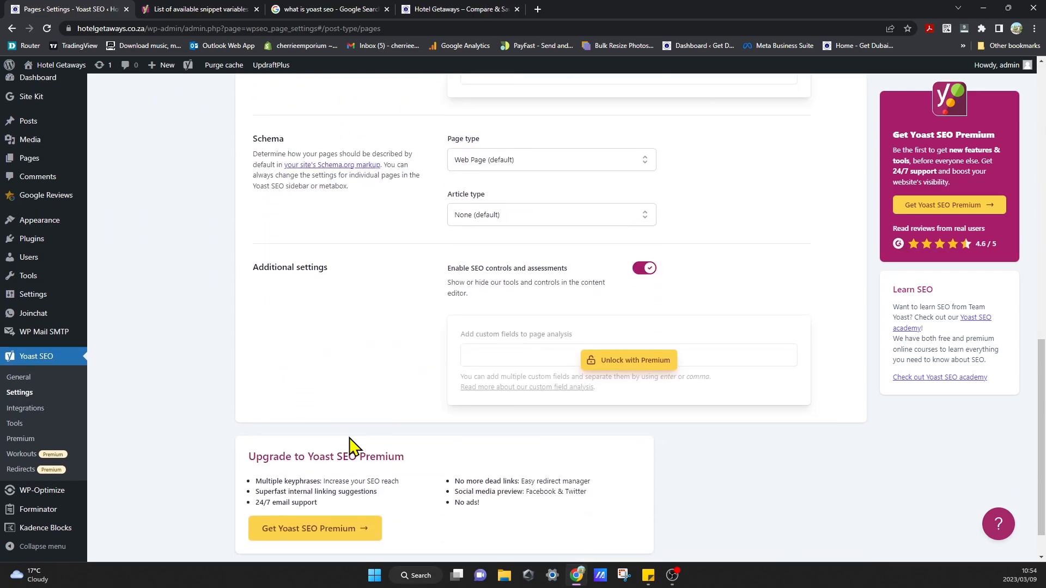
pyautogui.scroll(-1, 400, 308)
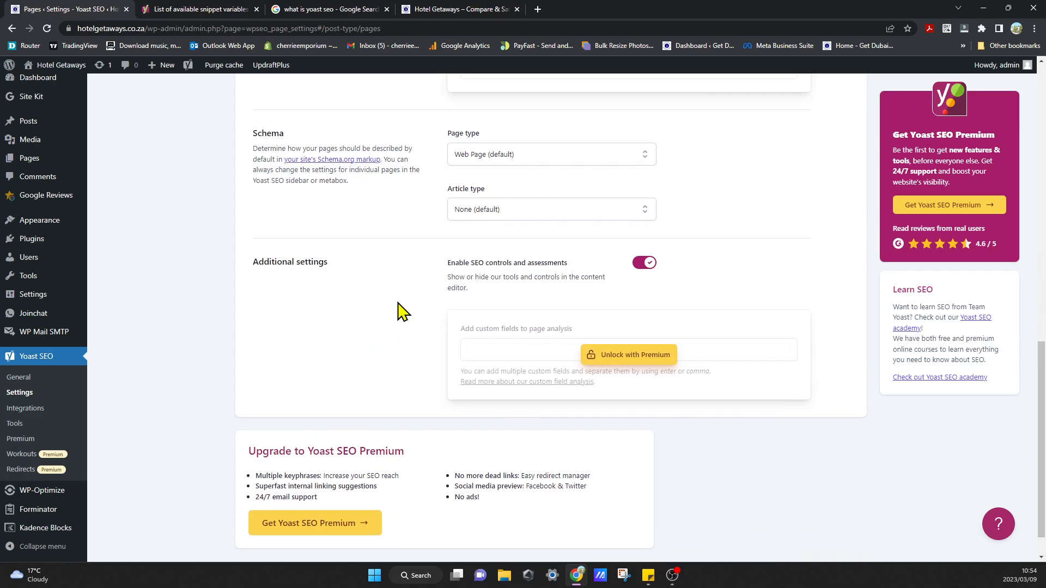
pyautogui.scroll(10, 120, 332)
# Turn off showing categories in search results in the categories settings and save the changes.
pyautogui.click(169, 321)
pyautogui.click(167, 336)
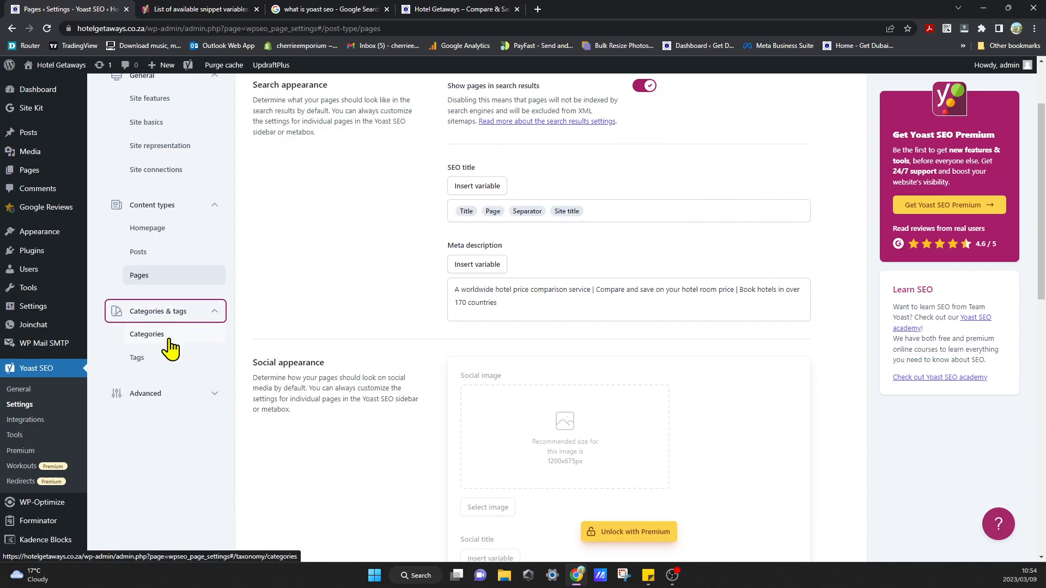
pyautogui.scroll(-1, 194, 473)
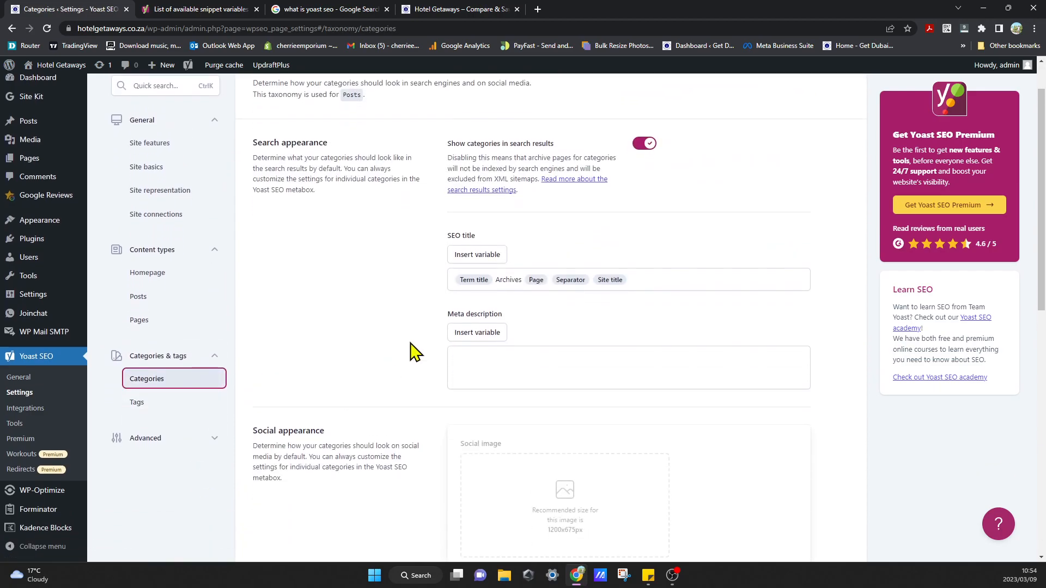
pyautogui.scroll(1, 385, 315)
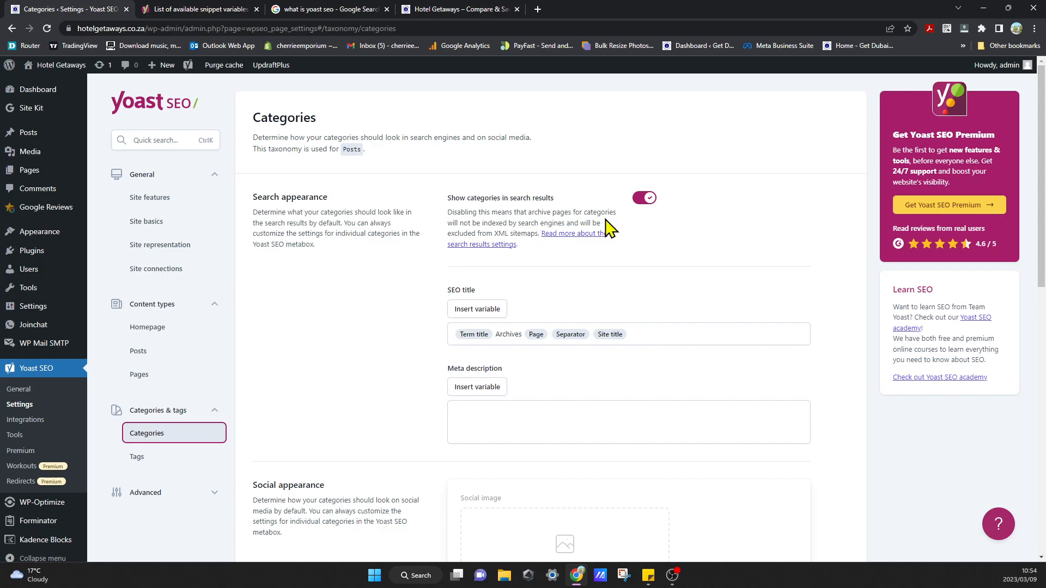
pyautogui.click(648, 199)
pyautogui.click(645, 199)
pyautogui.click(643, 199)
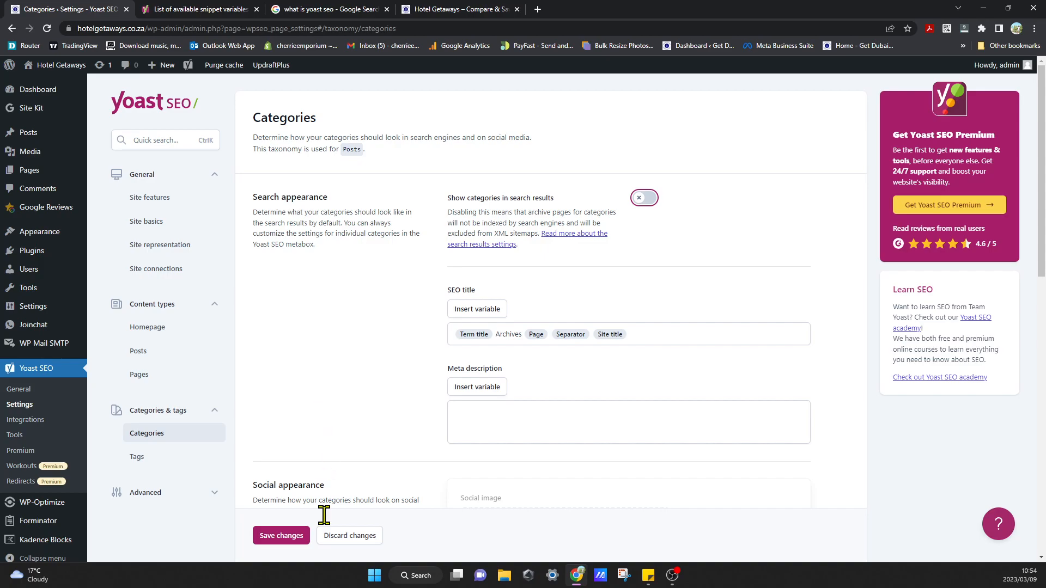
pyautogui.click(279, 535)
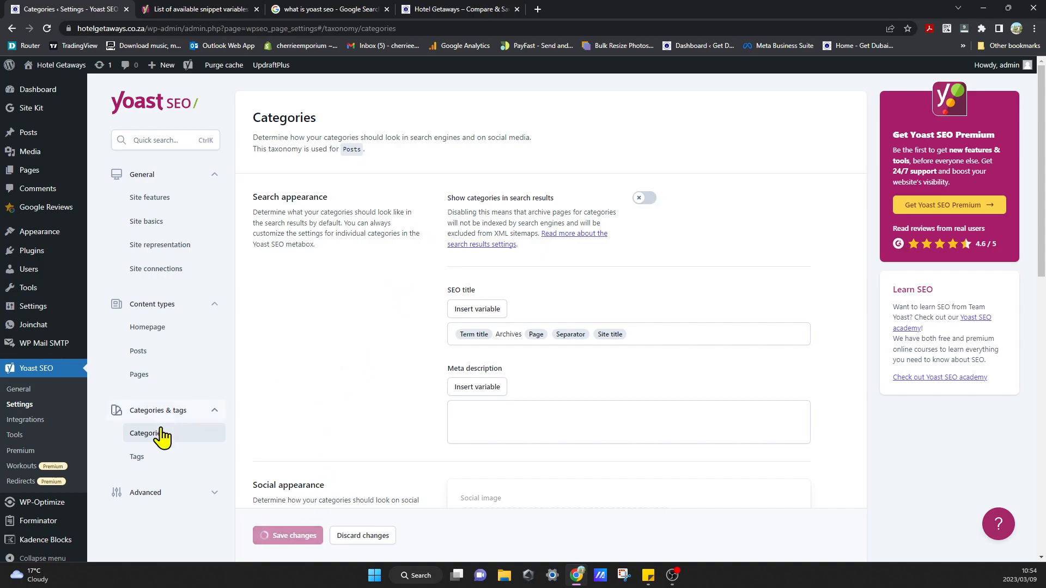
# Look through the tags settings, covering search appearance, social appearance and additional settings.
pyautogui.click(167, 462)
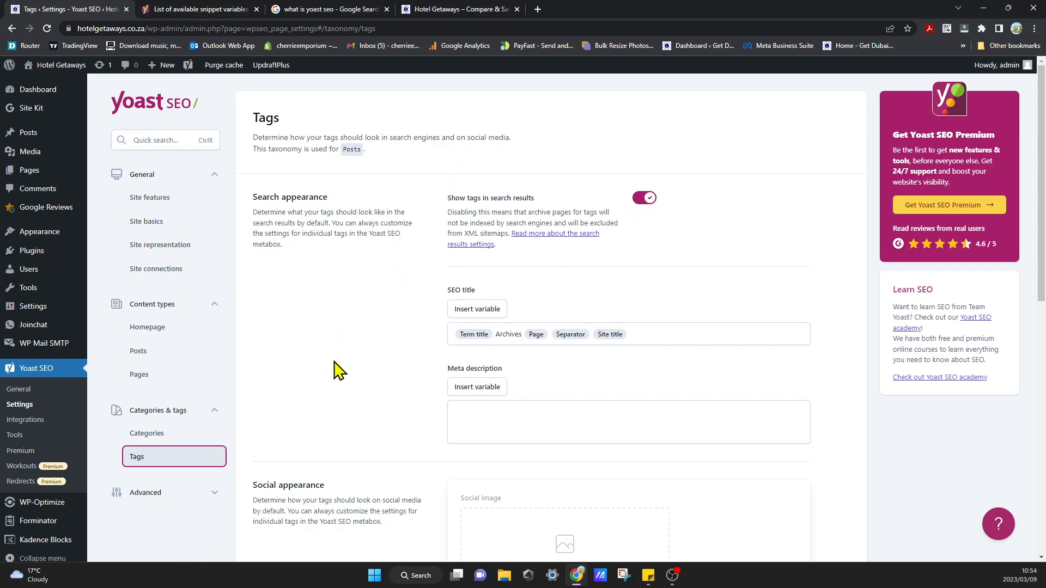
pyautogui.scroll(-5, 336, 368)
pyautogui.scroll(-5, 336, 370)
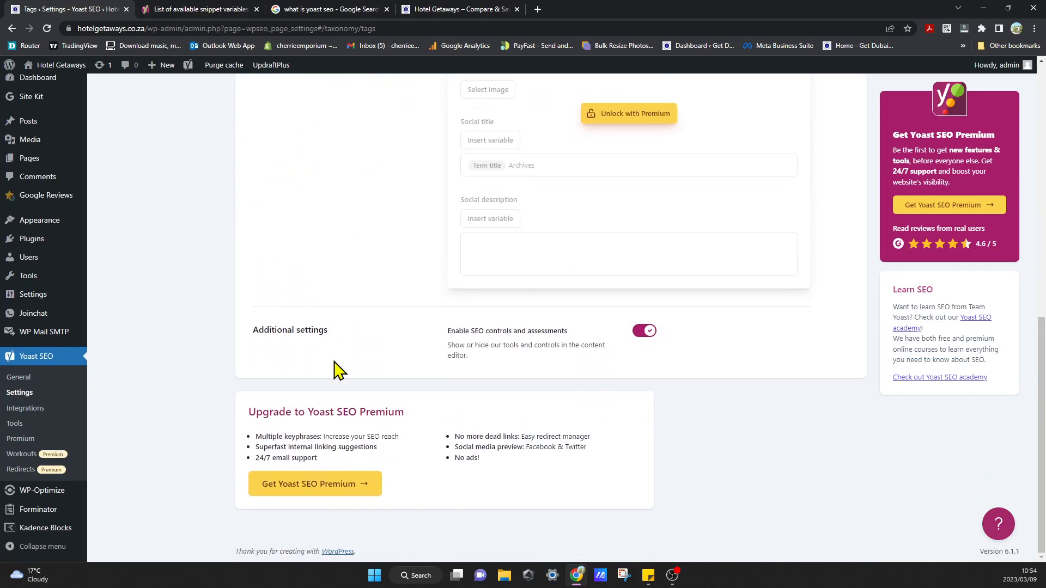
pyautogui.scroll(10, 339, 360)
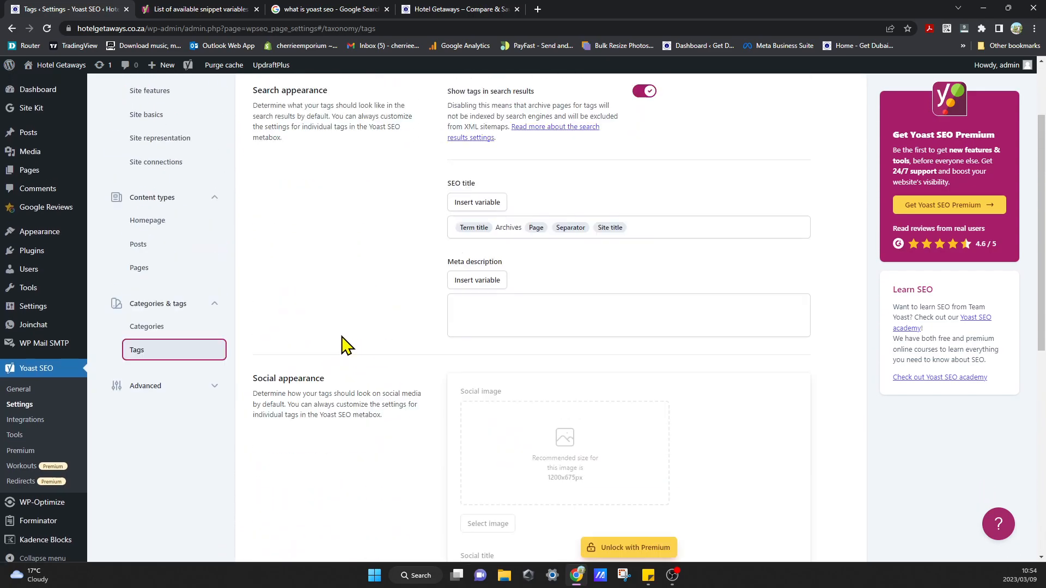
pyautogui.scroll(-10, 343, 343)
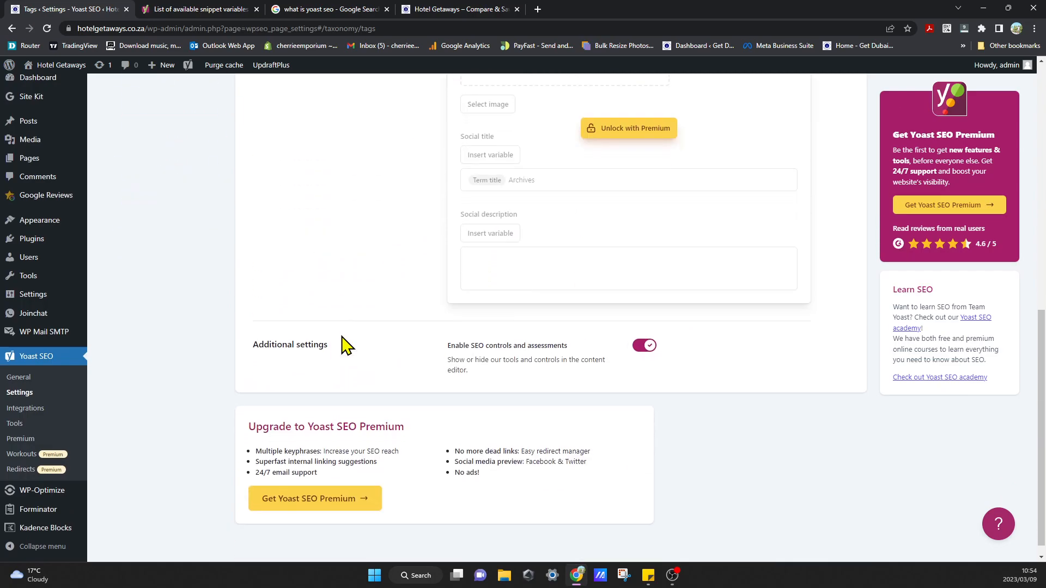
pyautogui.scroll(10, 158, 430)
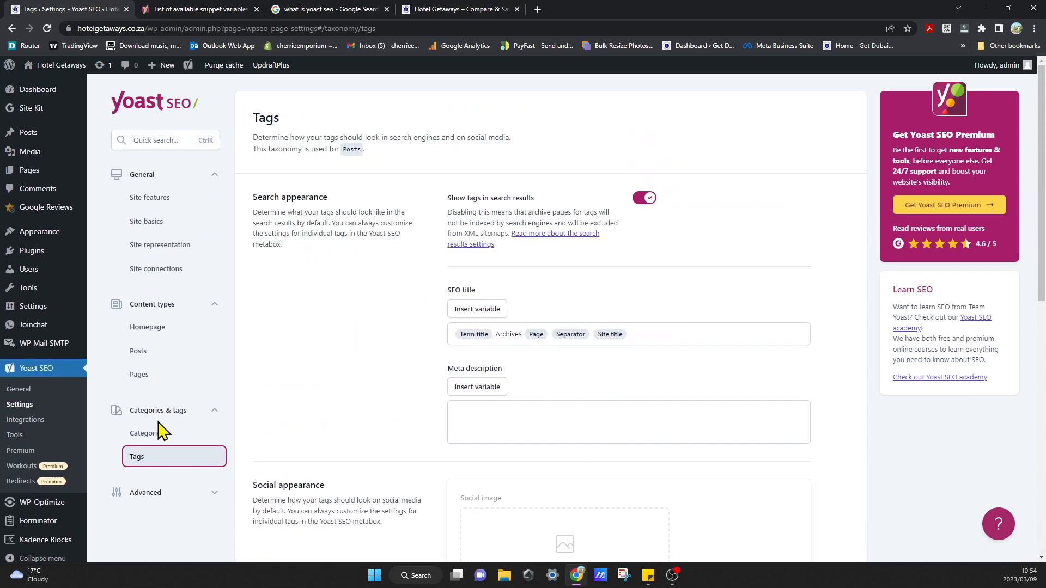
pyautogui.scroll(-4, 329, 430)
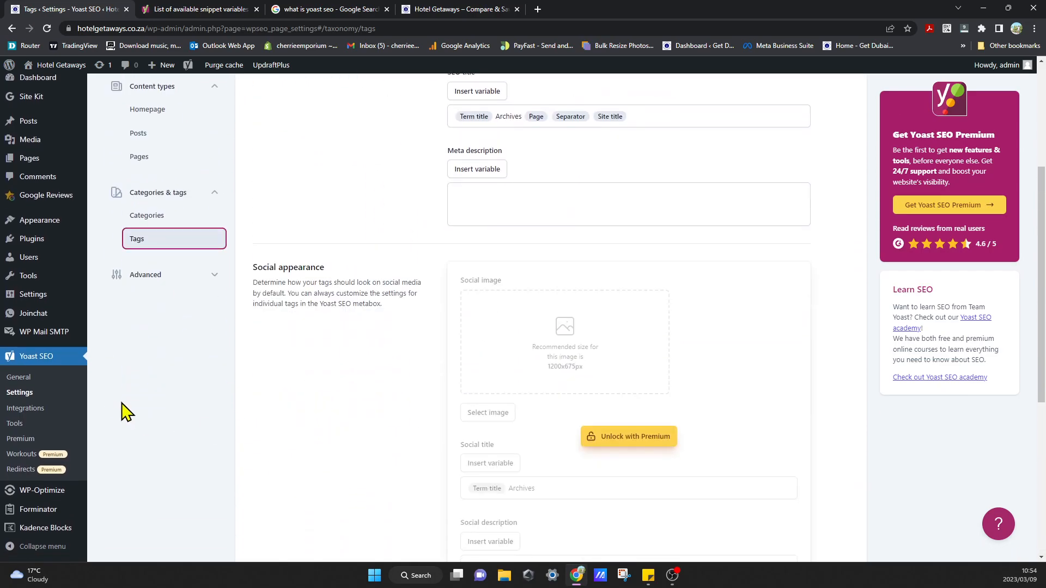
pyautogui.scroll(3, 156, 366)
pyautogui.scroll(-1, 220, 425)
pyautogui.scroll(-3, 220, 425)
# Open the advanced breadcrumbs settings and examine the separator, homepage anchor text, prefix and 404 page options.
pyautogui.click(210, 278)
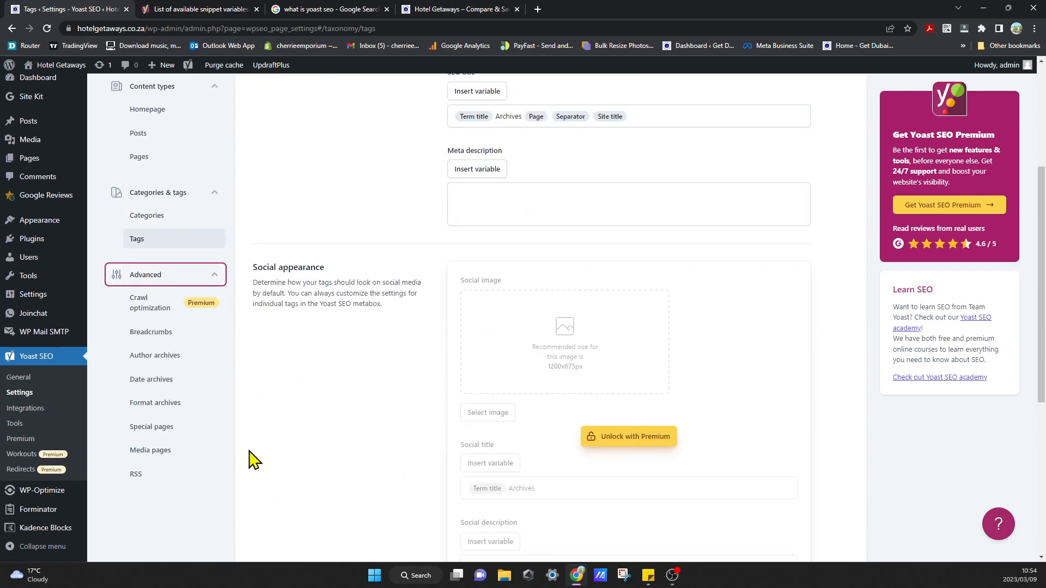
pyautogui.click(183, 334)
pyautogui.scroll(-3, 183, 342)
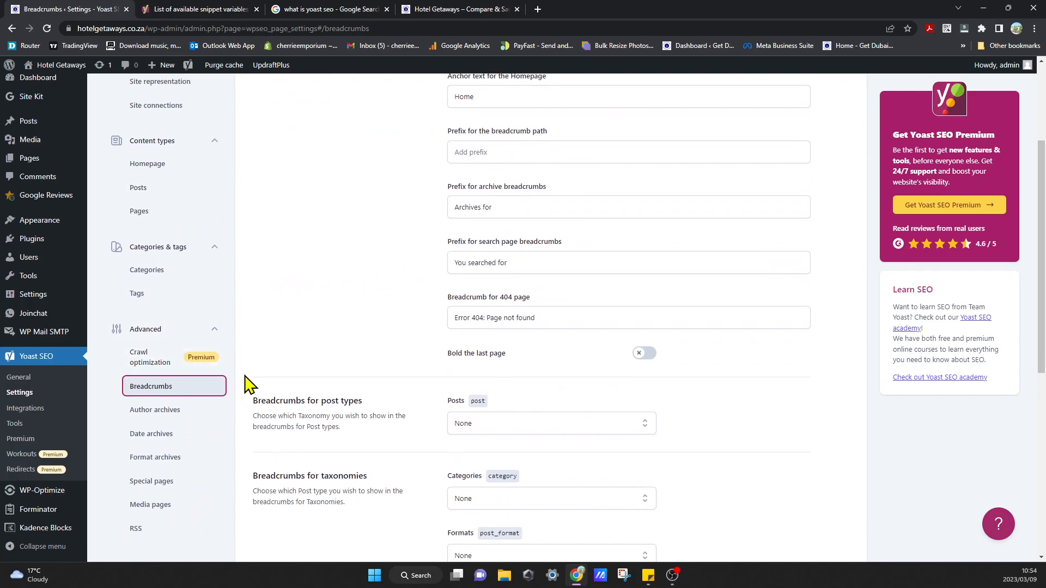
pyautogui.scroll(1, 294, 443)
pyautogui.scroll(3, 299, 451)
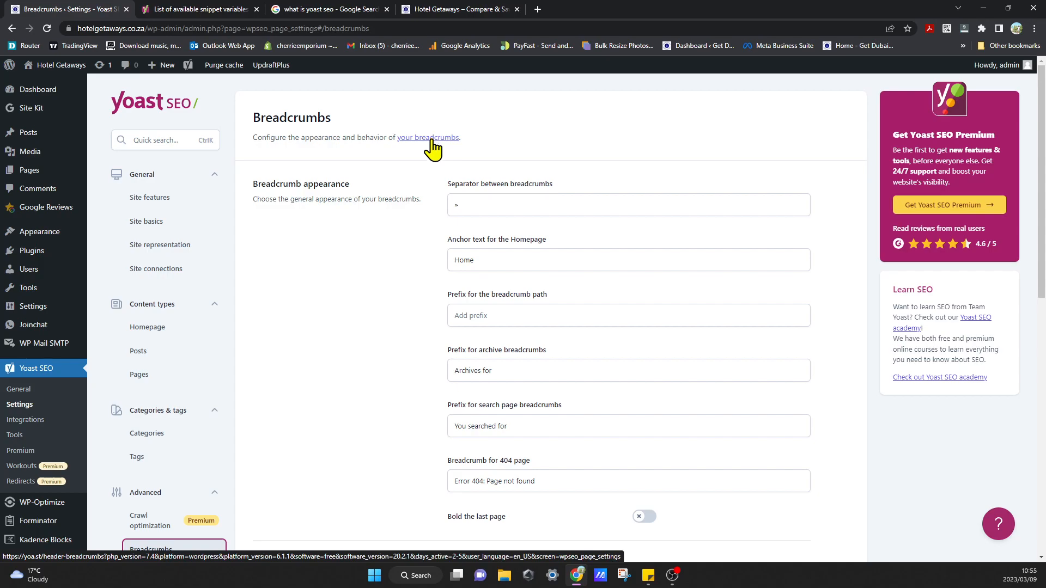
pyautogui.scroll(-3, 336, 356)
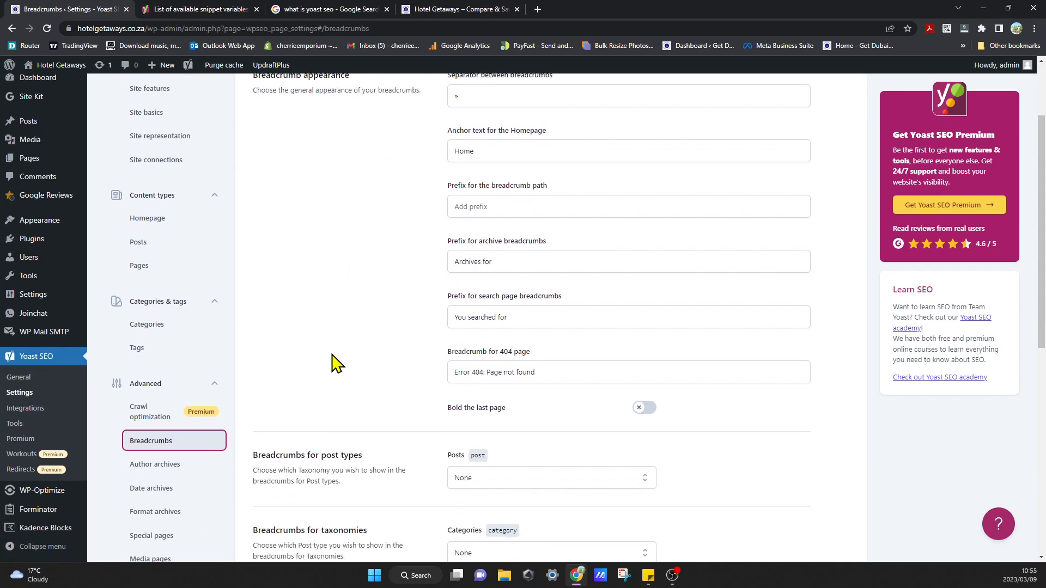
pyautogui.scroll(3, 305, 400)
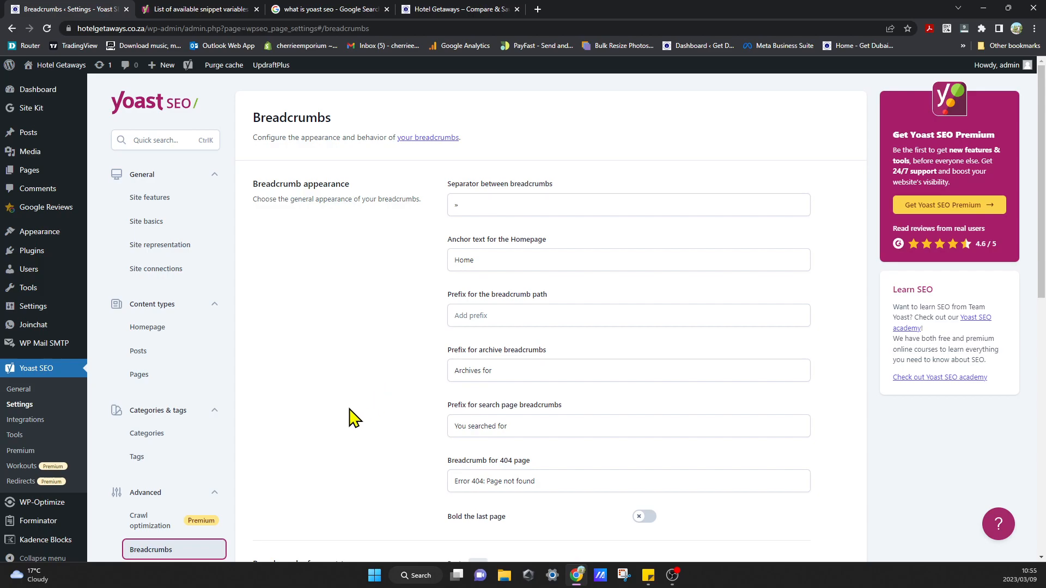
pyautogui.scroll(-2, 351, 414)
pyautogui.scroll(2, 351, 414)
pyautogui.click(502, 206)
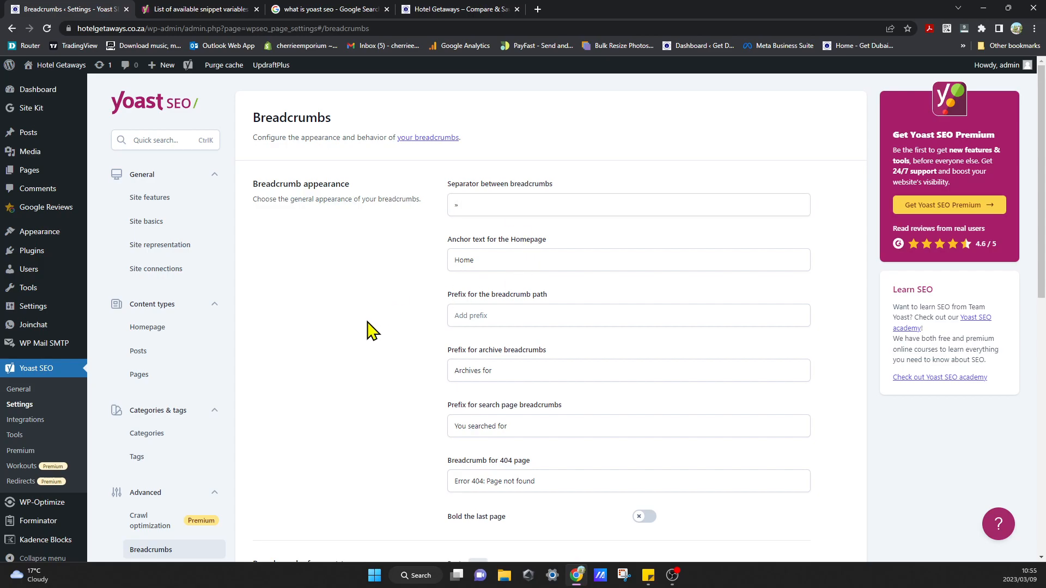
pyautogui.click(533, 260)
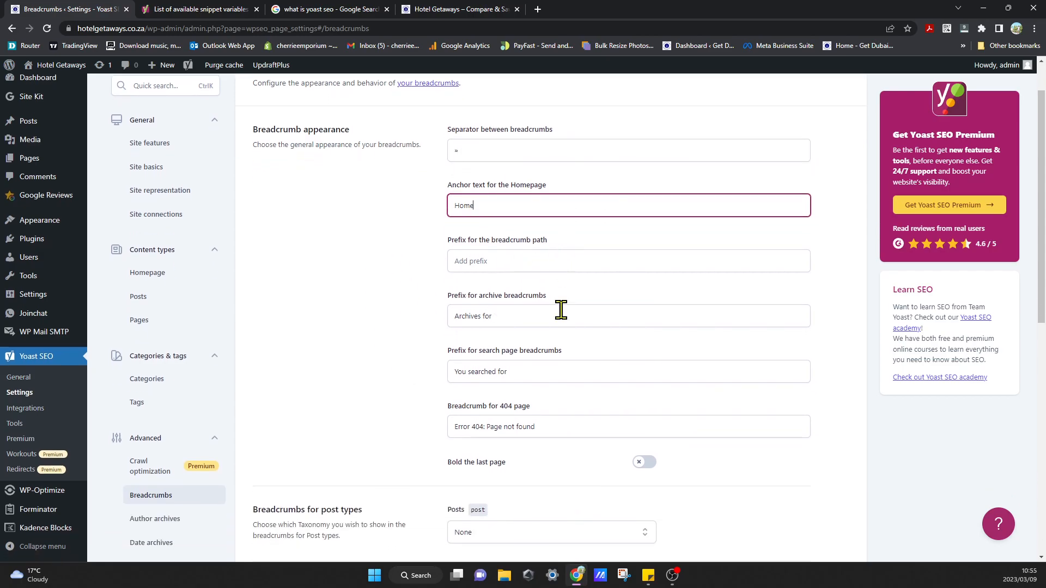
pyautogui.scroll(-1, 381, 423)
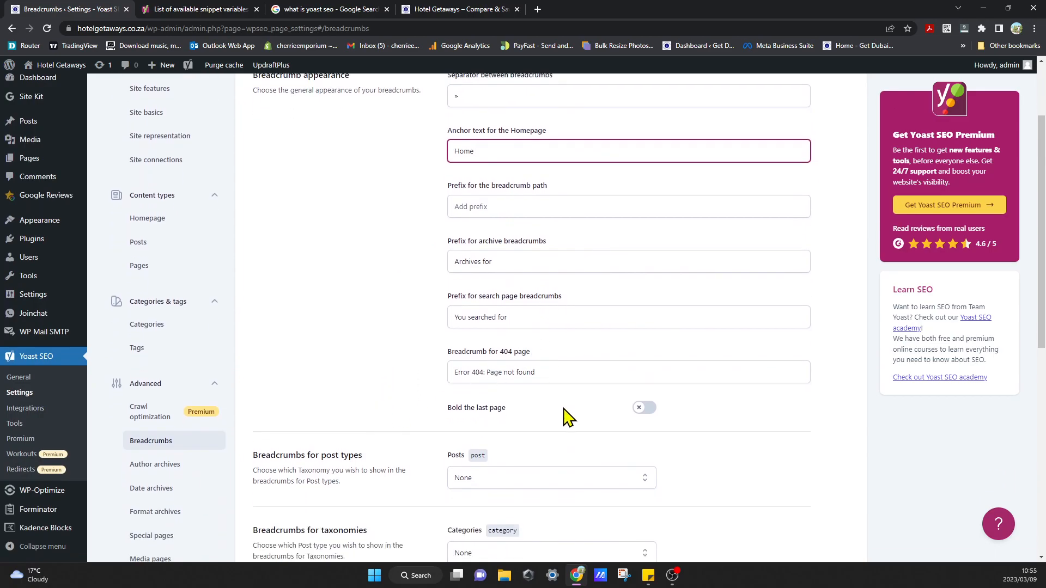
# Turn on bolding of the last page in breadcrumbs, check the post type, taxonomy and theme options, and save the changes.
pyautogui.click(646, 409)
pyautogui.scroll(-2, 364, 384)
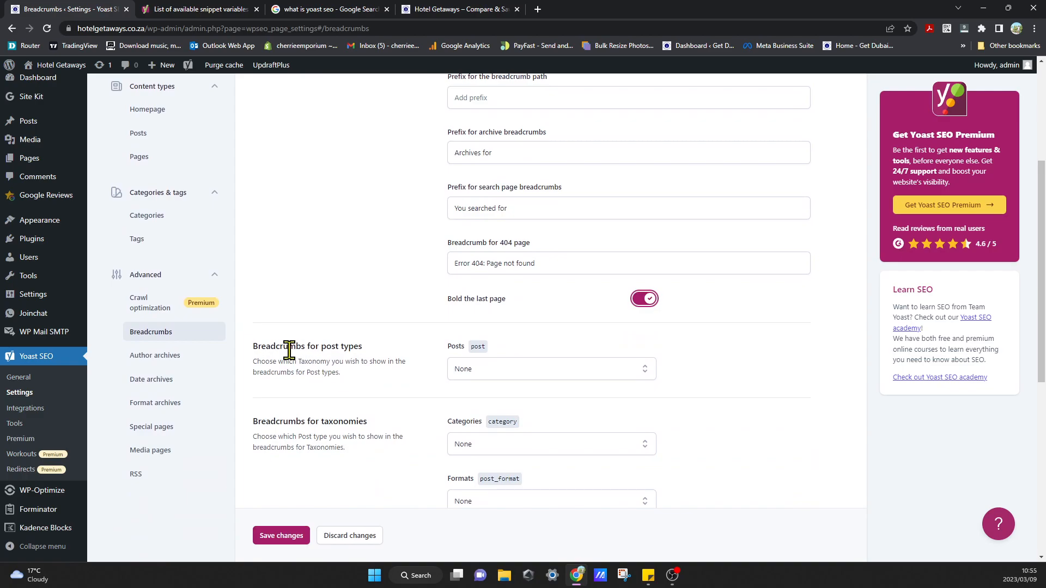
pyautogui.scroll(-2, 410, 410)
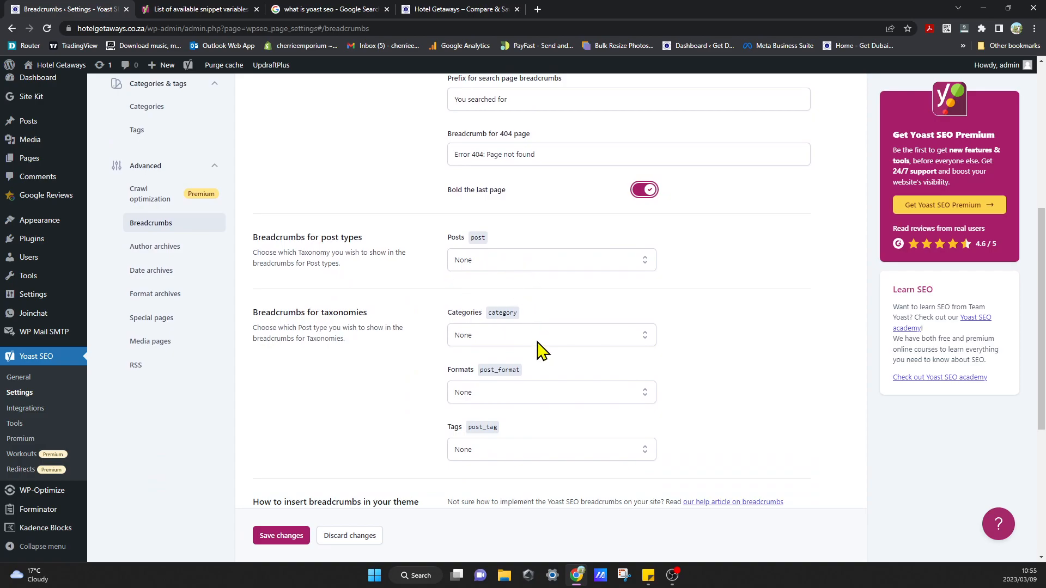
pyautogui.scroll(-4, 351, 439)
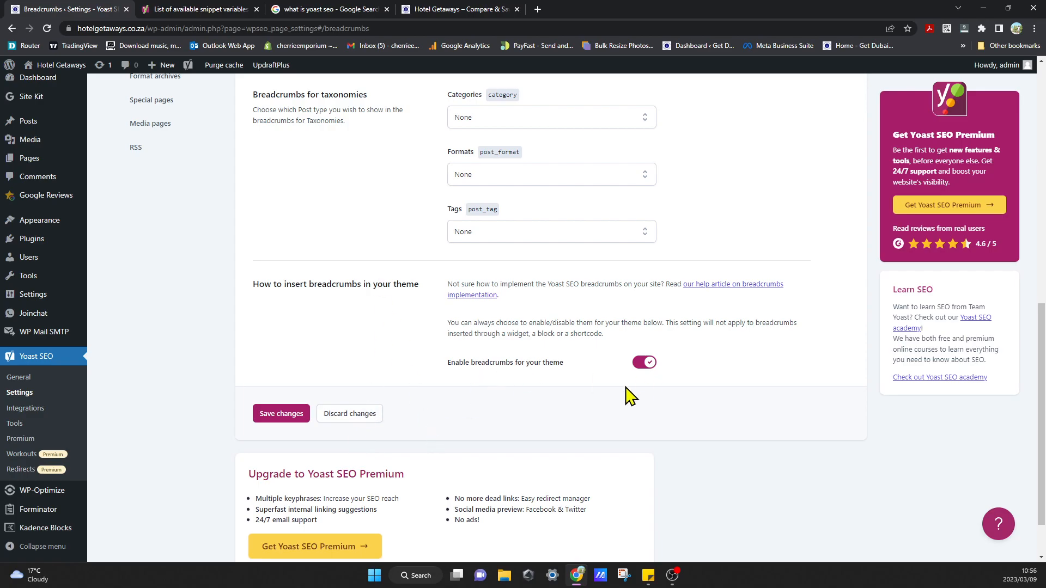
pyautogui.click(273, 413)
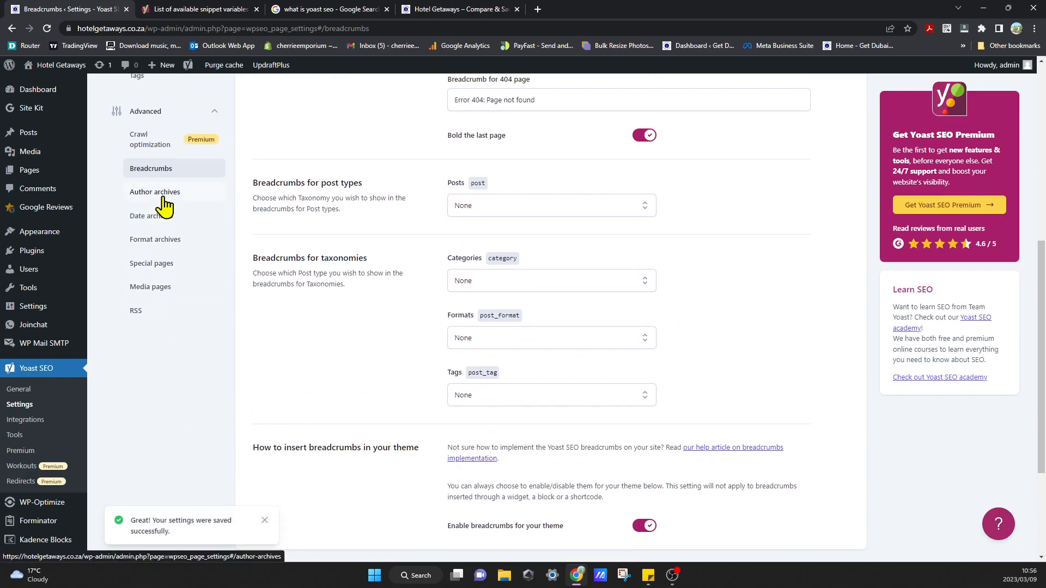
# Disable author archives in the advanced settings and save the changes.
pyautogui.click(163, 206)
pyautogui.scroll(-3, 374, 478)
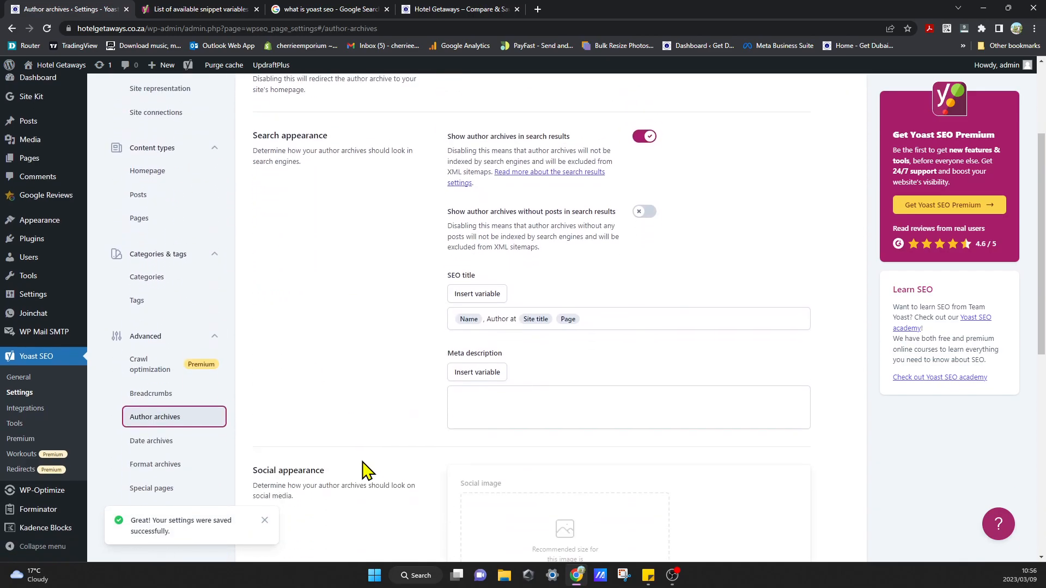
pyautogui.scroll(-1, 363, 470)
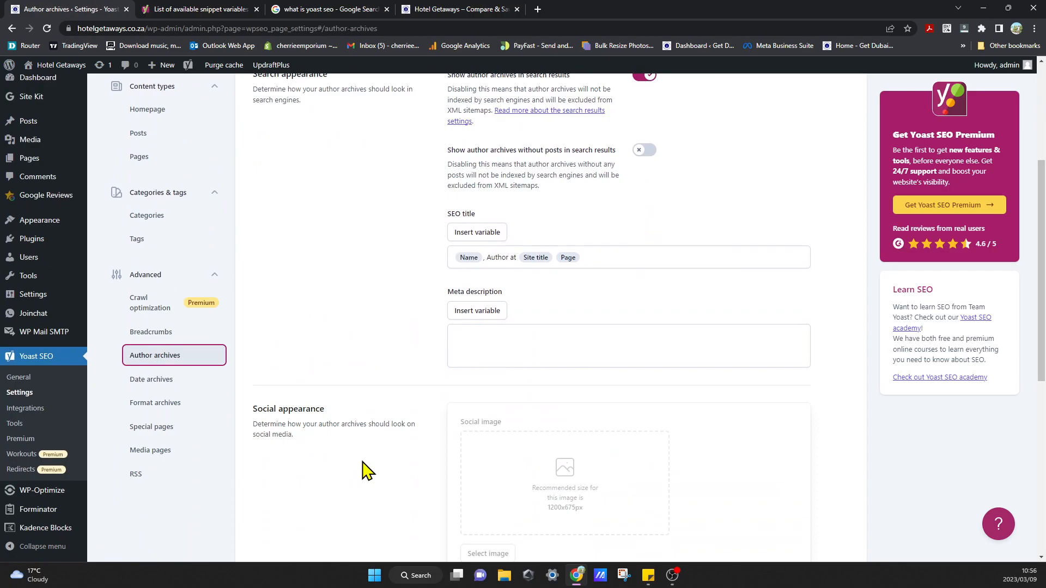
pyautogui.scroll(4, 327, 387)
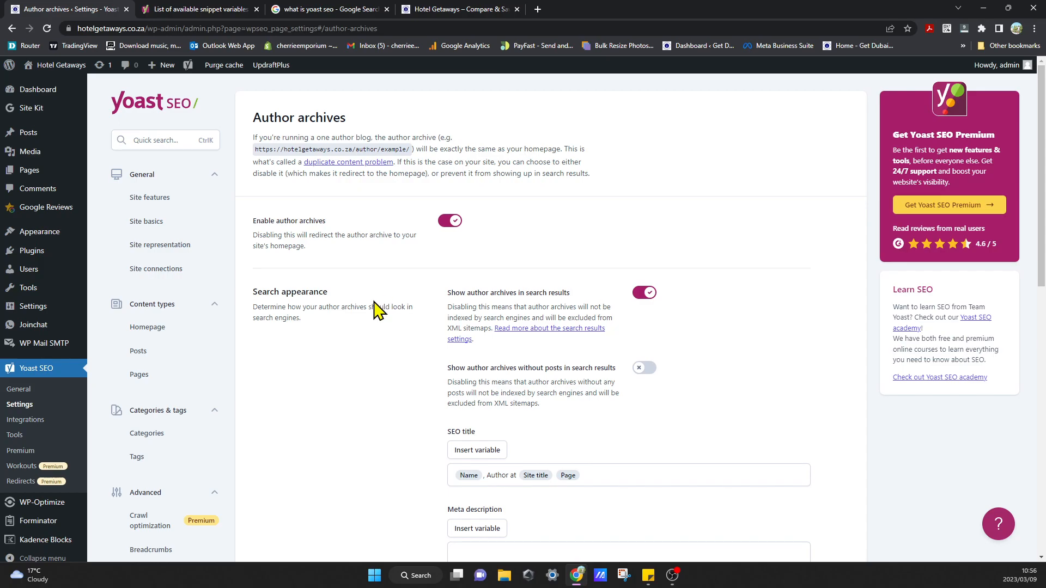
pyautogui.click(450, 221)
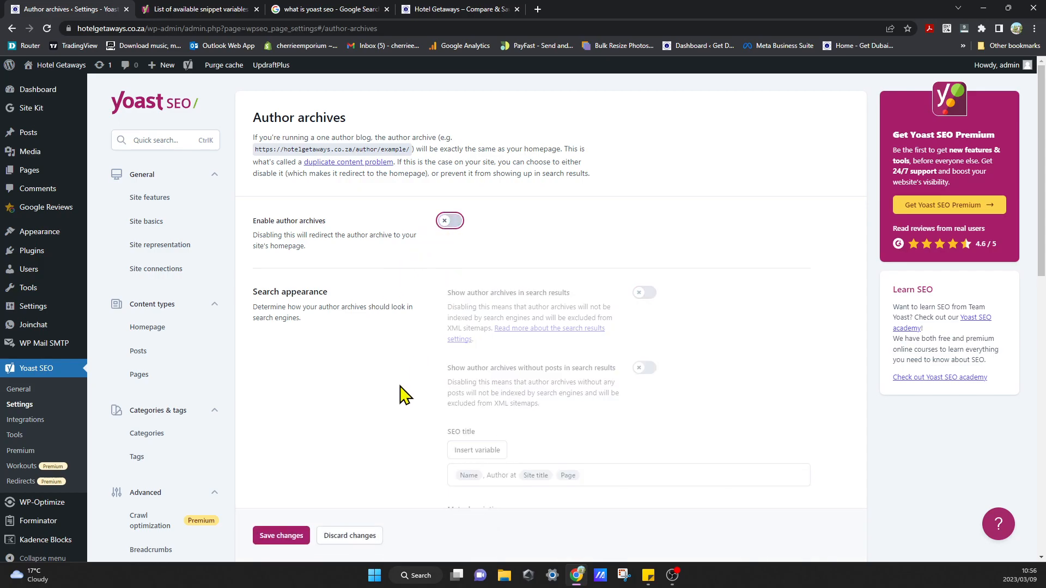
pyautogui.scroll(-2, 401, 390)
pyautogui.scroll(-2, 373, 420)
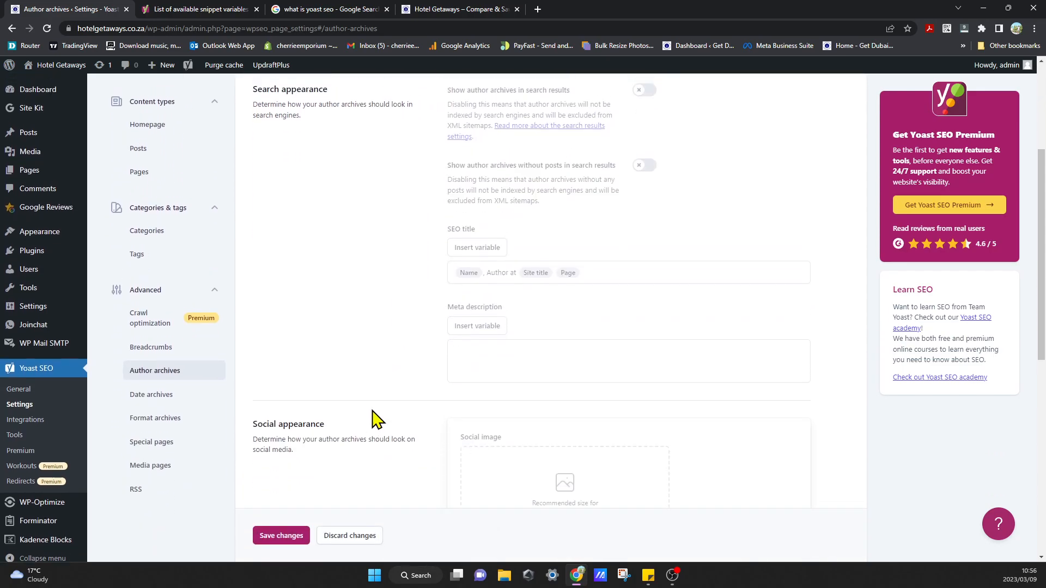
pyautogui.scroll(4, 374, 420)
pyautogui.scroll(-3, 373, 420)
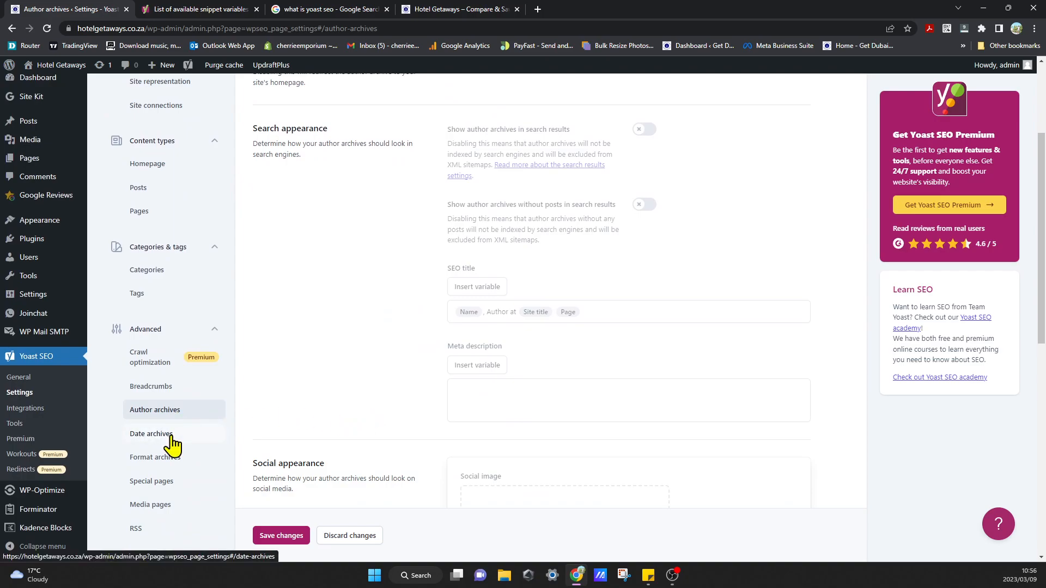
pyautogui.click(275, 535)
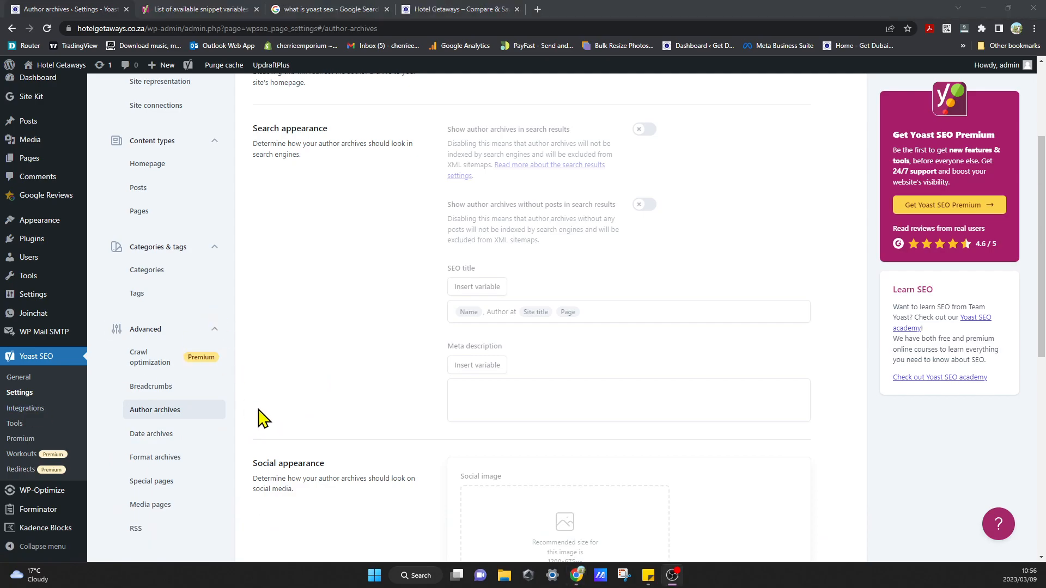
# Open the advanced date archives settings and disable date archives.
pyautogui.click(192, 434)
pyautogui.scroll(-3, 273, 500)
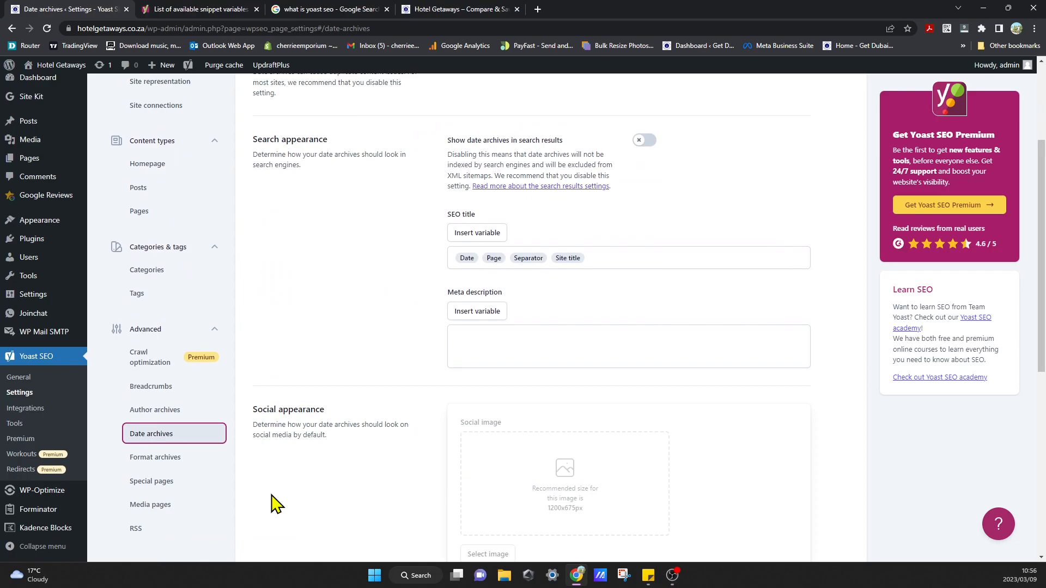
pyautogui.scroll(3, 275, 504)
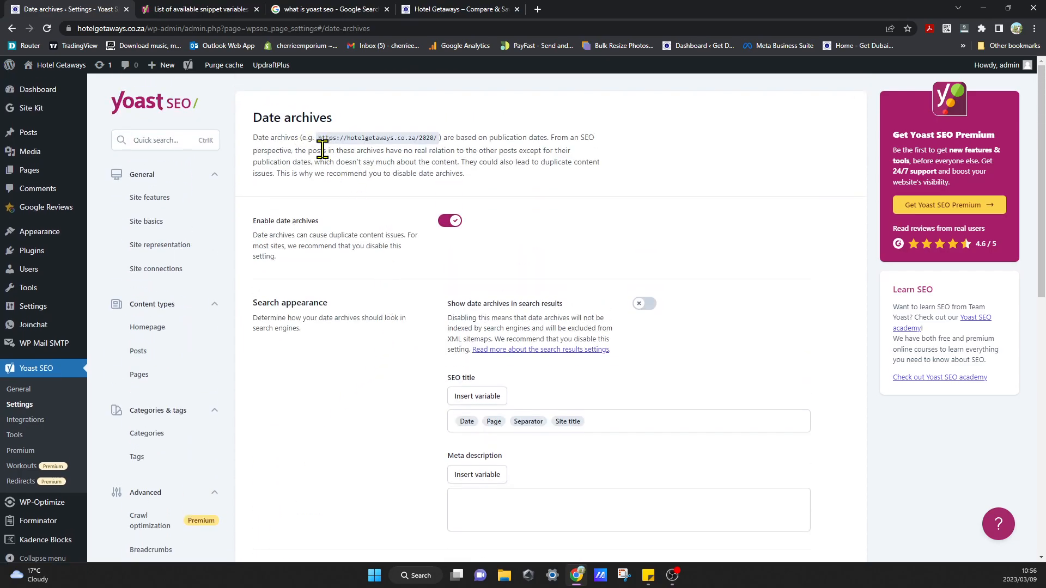
pyautogui.click(447, 220)
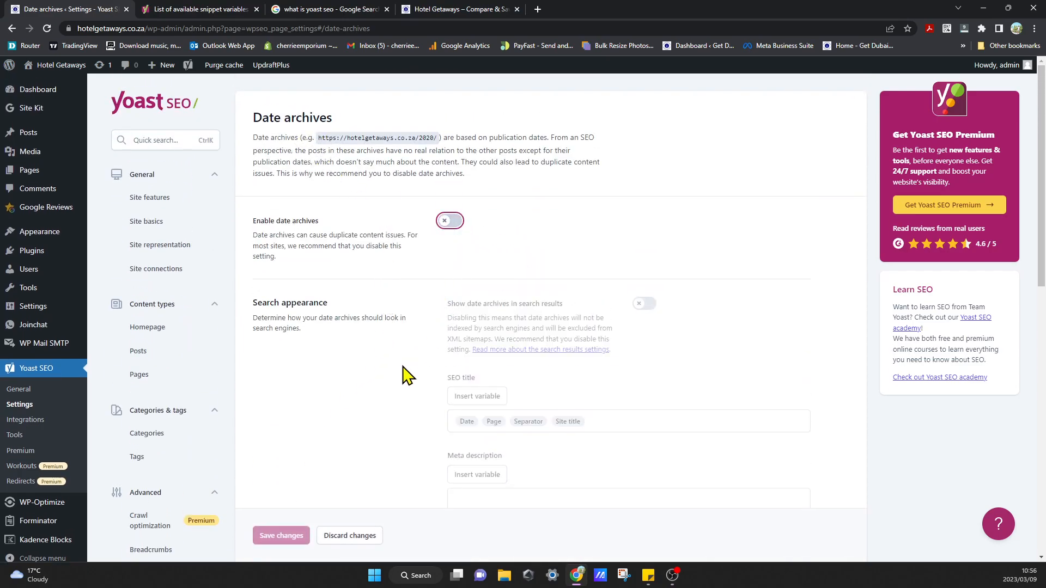
pyautogui.scroll(-5, 407, 376)
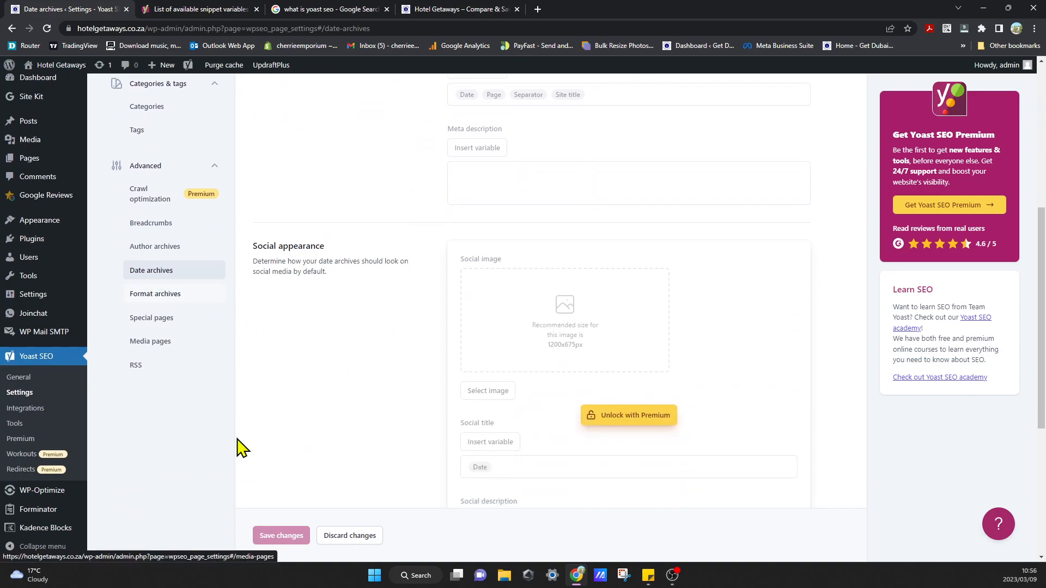
pyautogui.scroll(4, 343, 415)
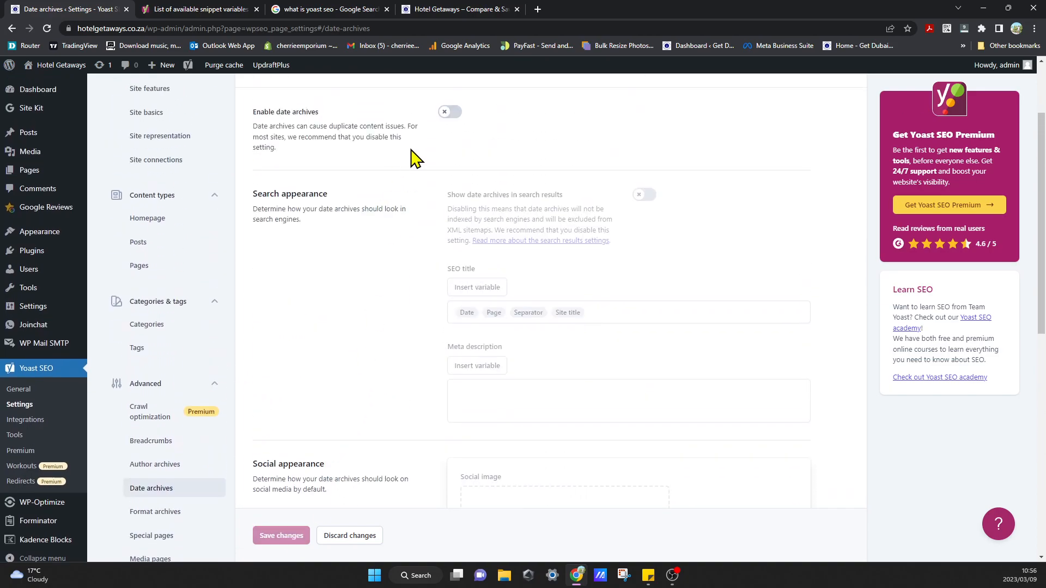
pyautogui.scroll(2, 339, 315)
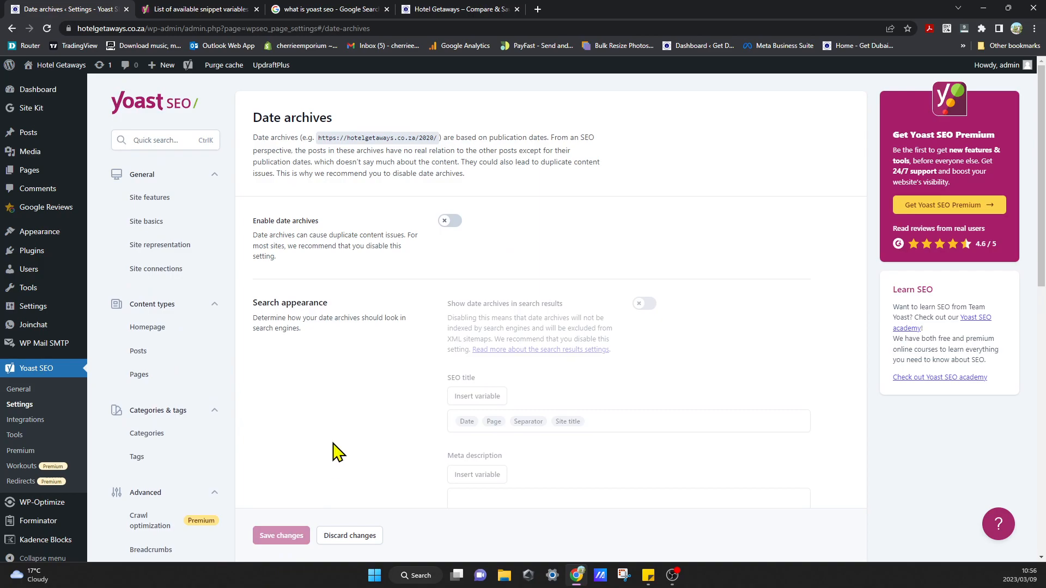
# Disable format-based archives in the advanced format archives settings and save the changes.
pyautogui.scroll(-8, 339, 451)
pyautogui.click(185, 190)
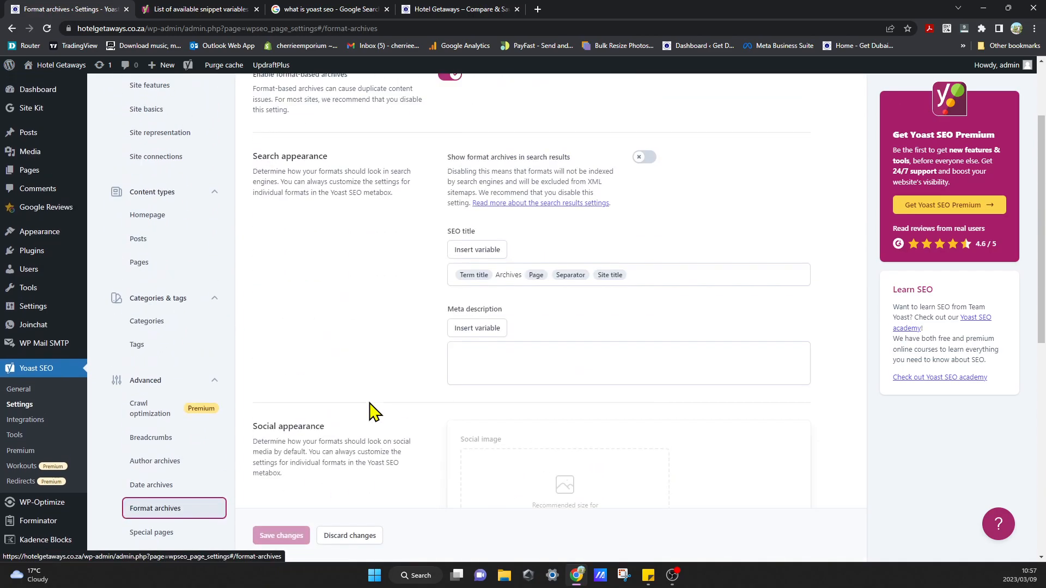
pyautogui.scroll(-3, 332, 447)
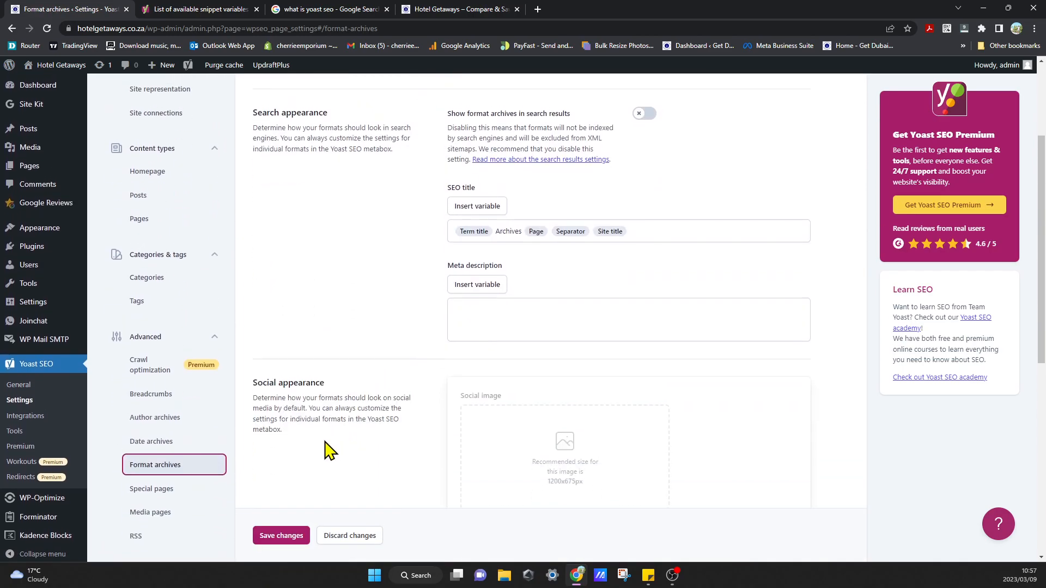
pyautogui.scroll(3, 327, 451)
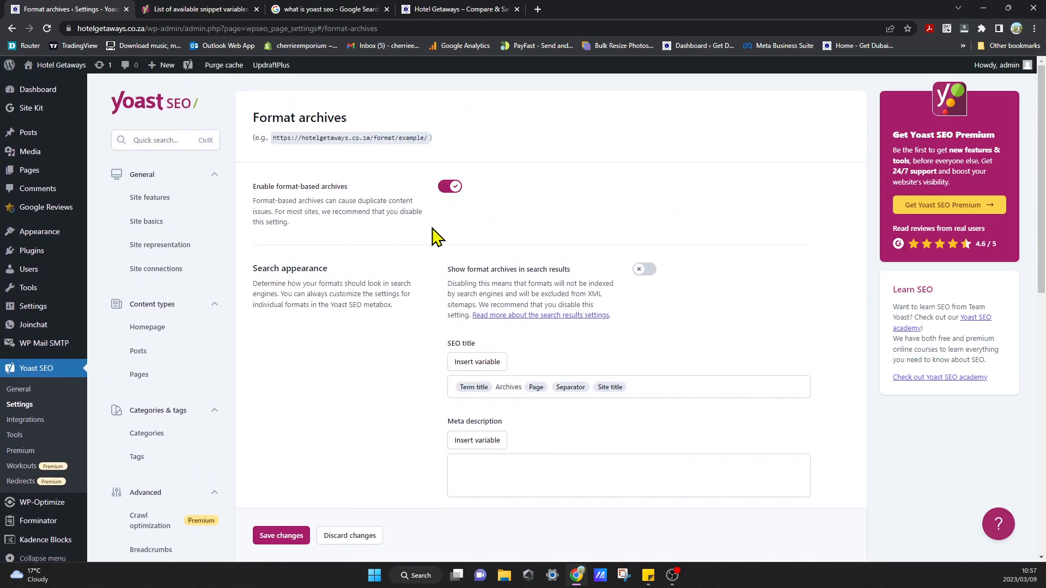
pyautogui.click(439, 188)
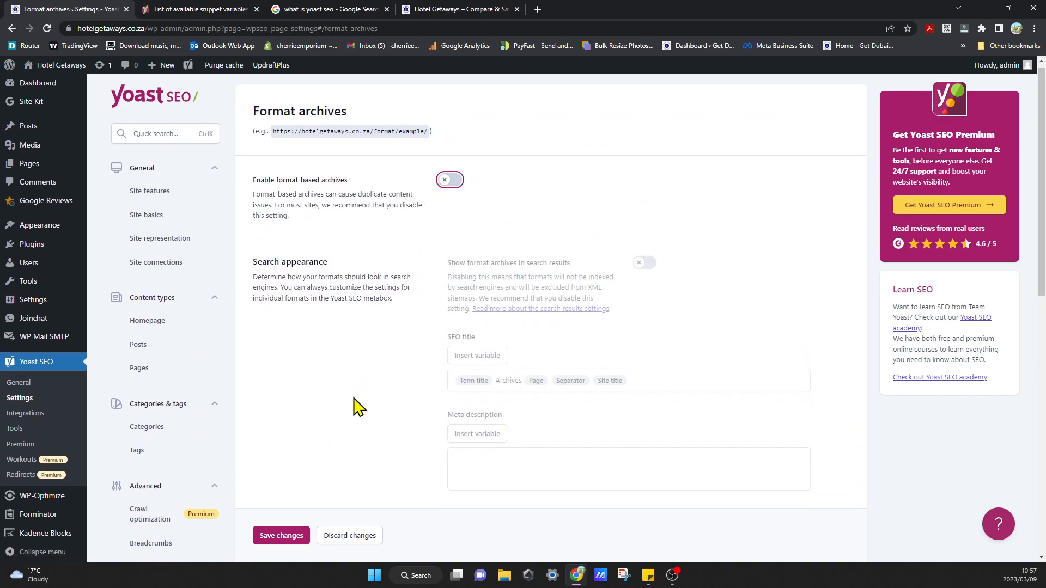
pyautogui.scroll(-4, 357, 406)
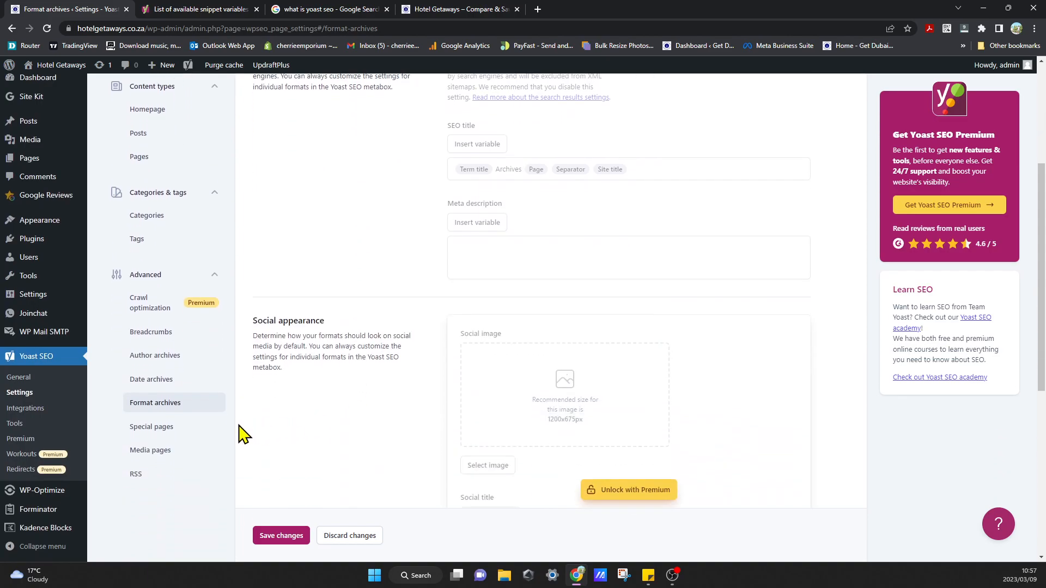
pyautogui.click(277, 535)
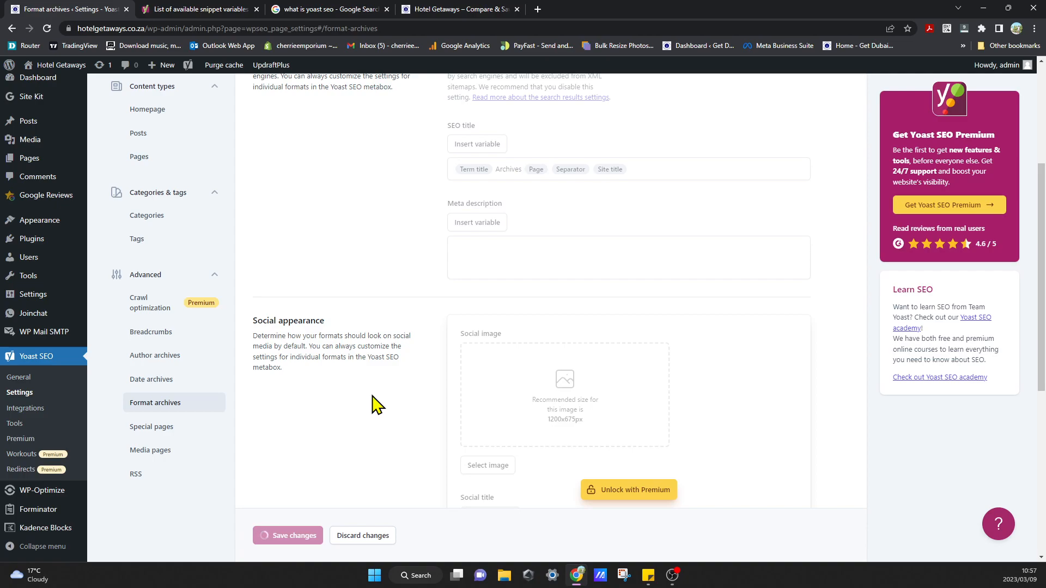
# Look through the special pages title settings and the media pages settings, including search appearance, schema and additional settings.
pyautogui.click(164, 427)
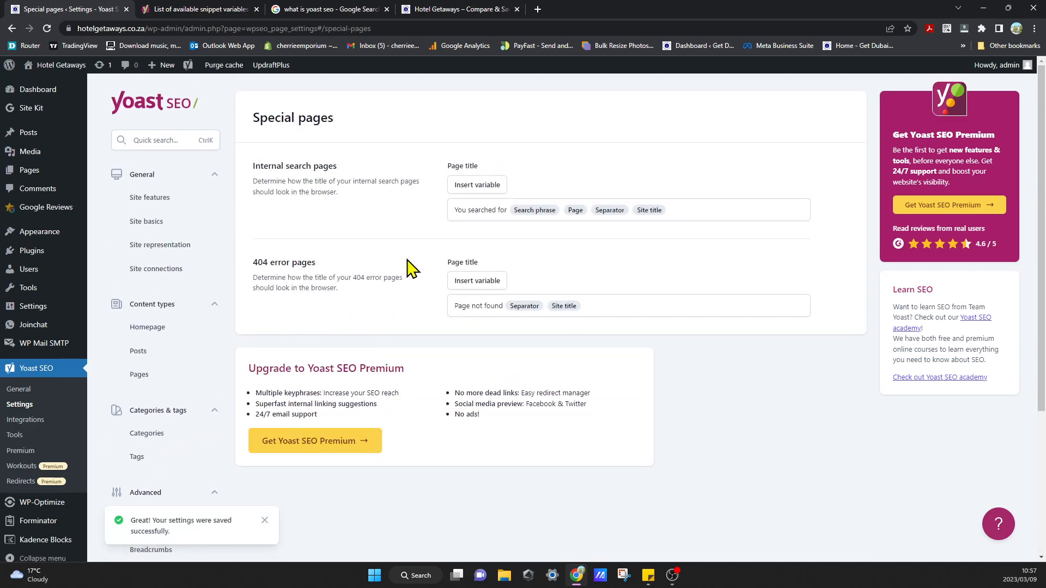
pyautogui.scroll(-5, 391, 304)
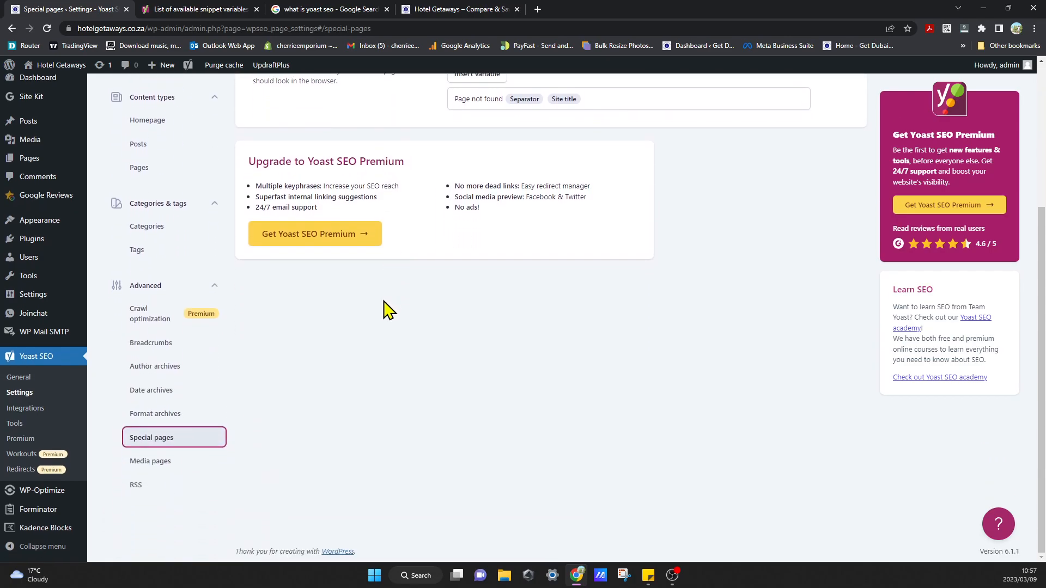
pyautogui.click(177, 462)
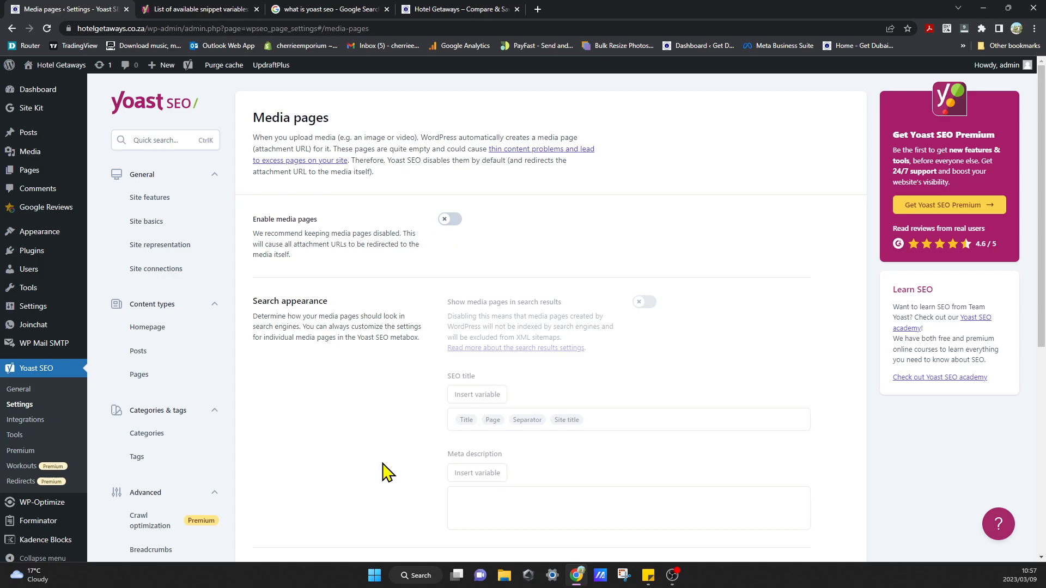
pyautogui.scroll(-4, 398, 380)
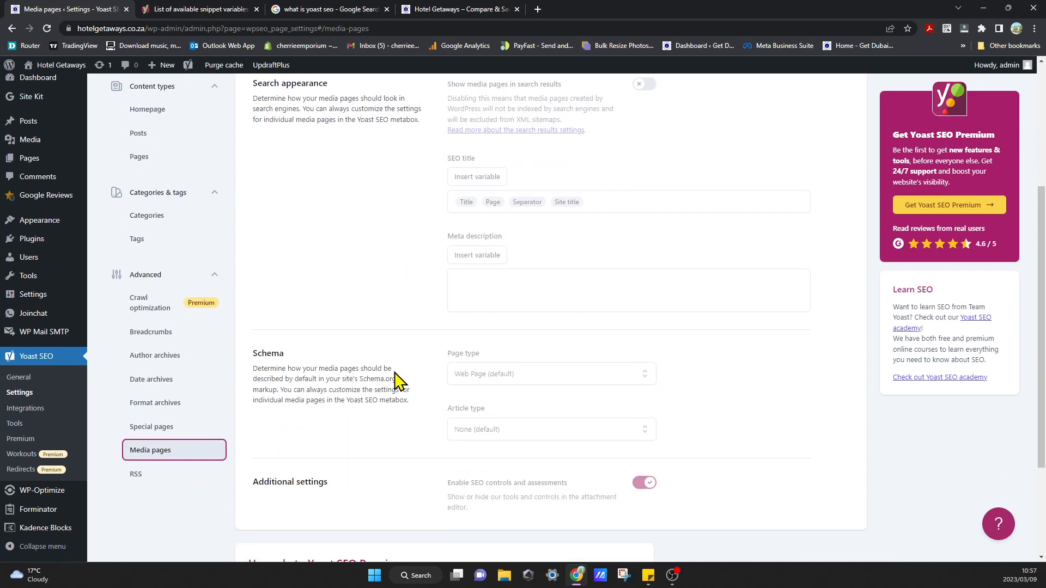
pyautogui.scroll(-2, 397, 380)
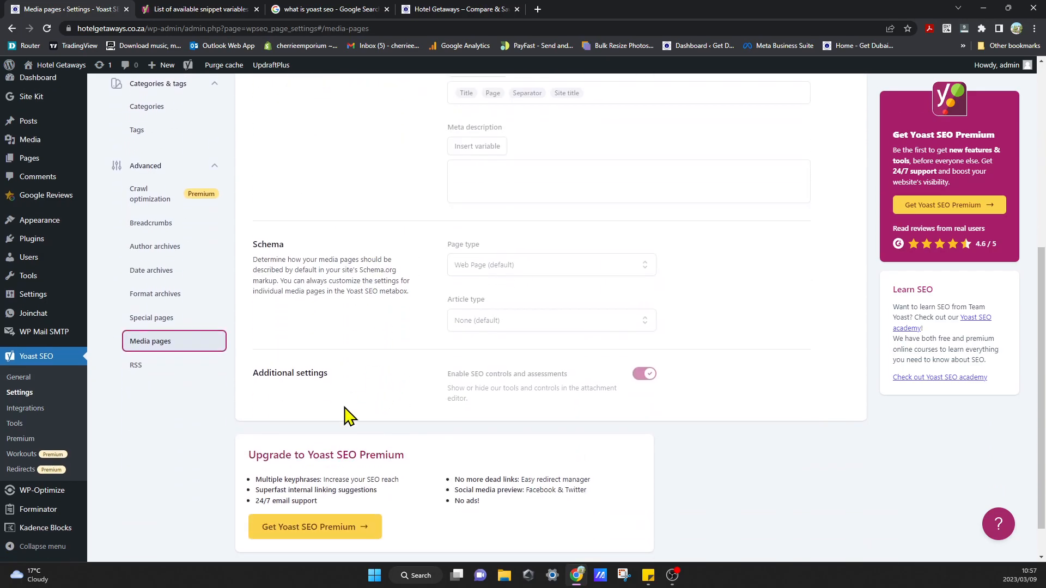
# Open the RSS settings and examine the content placed before and after each feed post and the available variables.
pyautogui.click(184, 369)
pyautogui.scroll(-4, 425, 447)
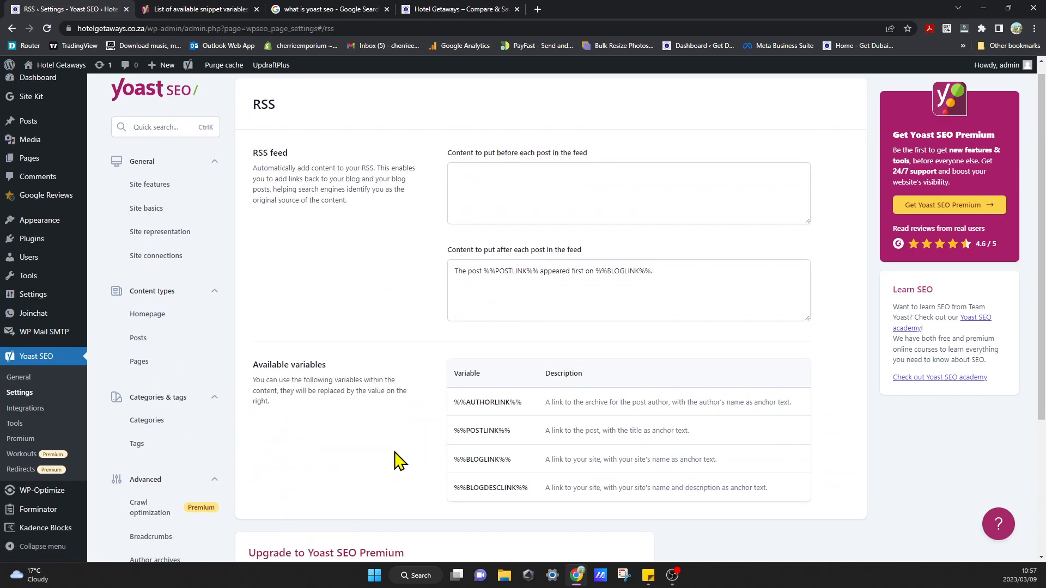
pyautogui.scroll(4, 397, 460)
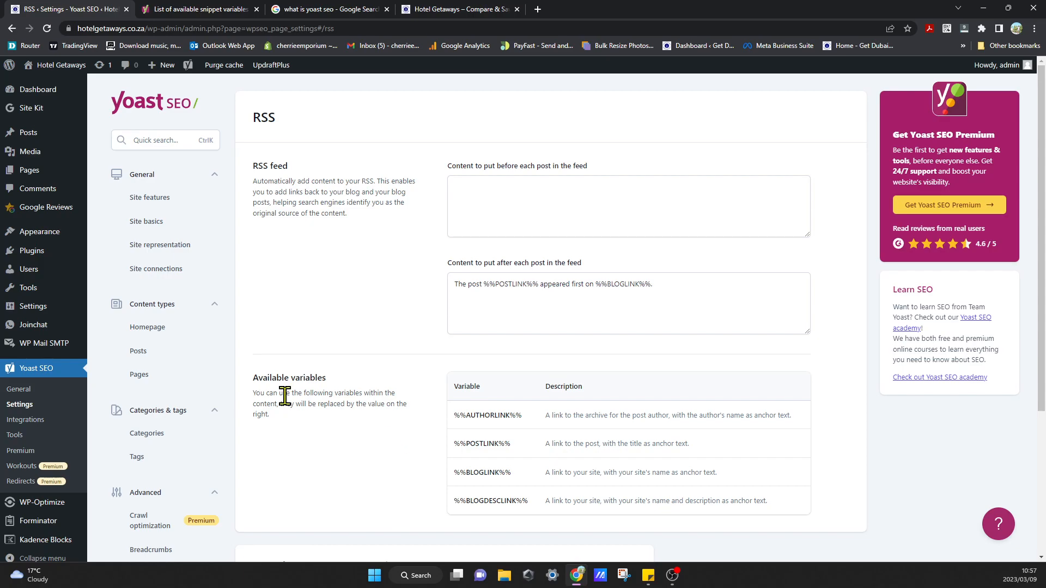
pyautogui.scroll(-2, 283, 381)
pyautogui.scroll(2, 327, 420)
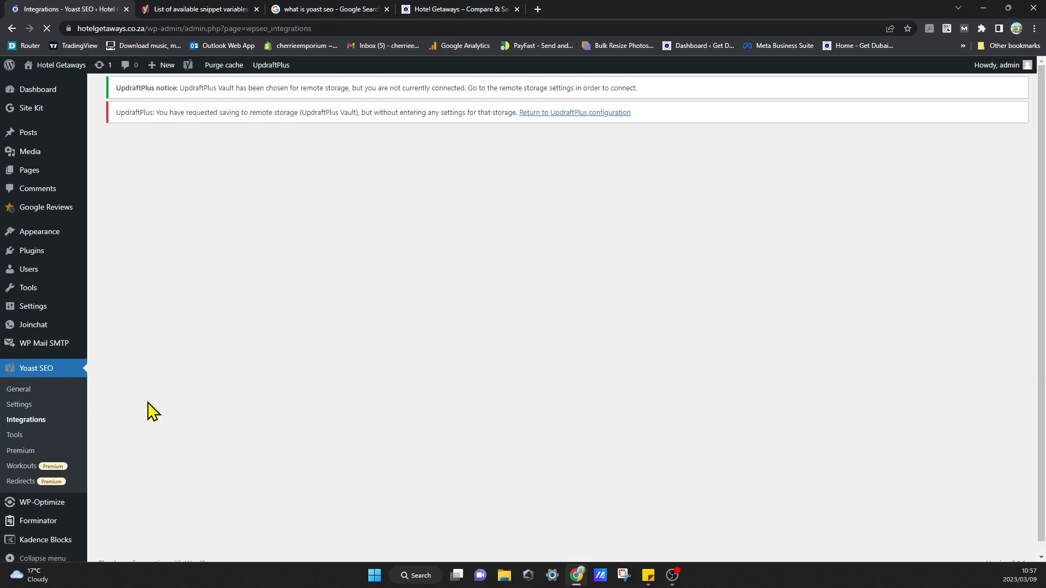
# Look through the Yoast SEO integrations page, covering the recommended, Schema API and plugin integrations.
pyautogui.scroll(-2, 736, 427)
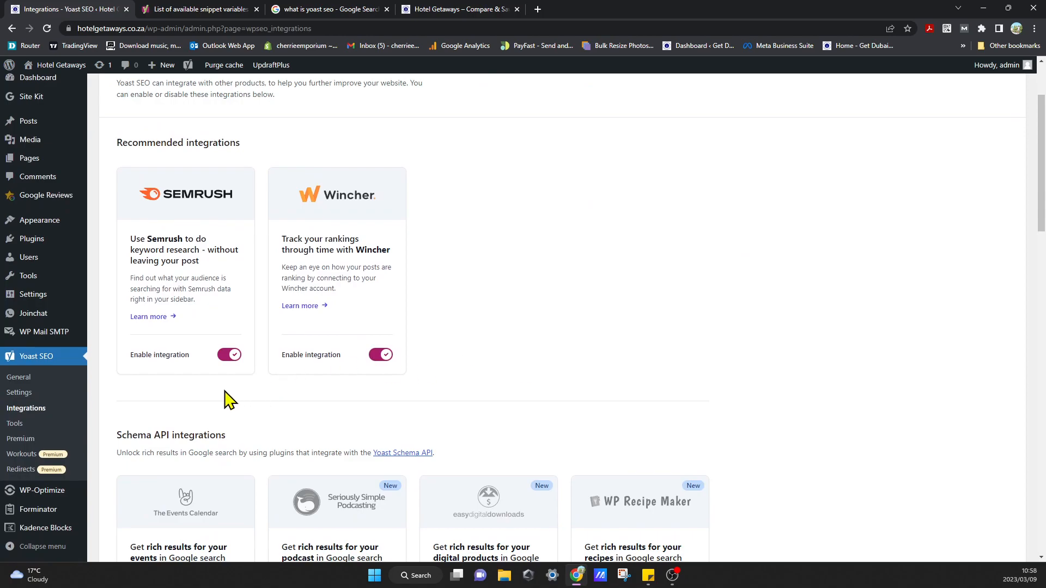
pyautogui.scroll(-7, 227, 400)
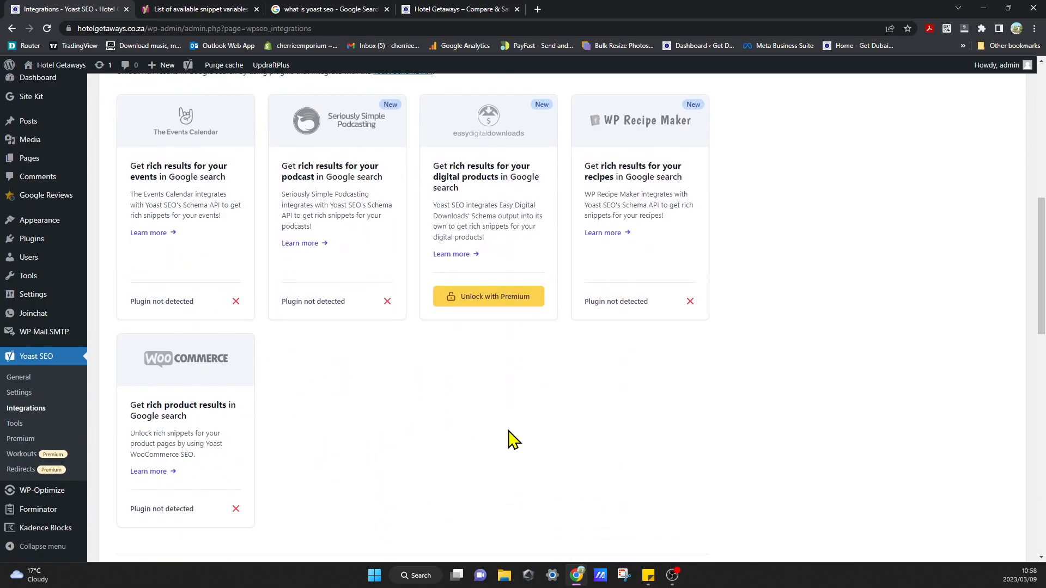
pyautogui.scroll(9, 514, 439)
pyautogui.scroll(-3, 475, 434)
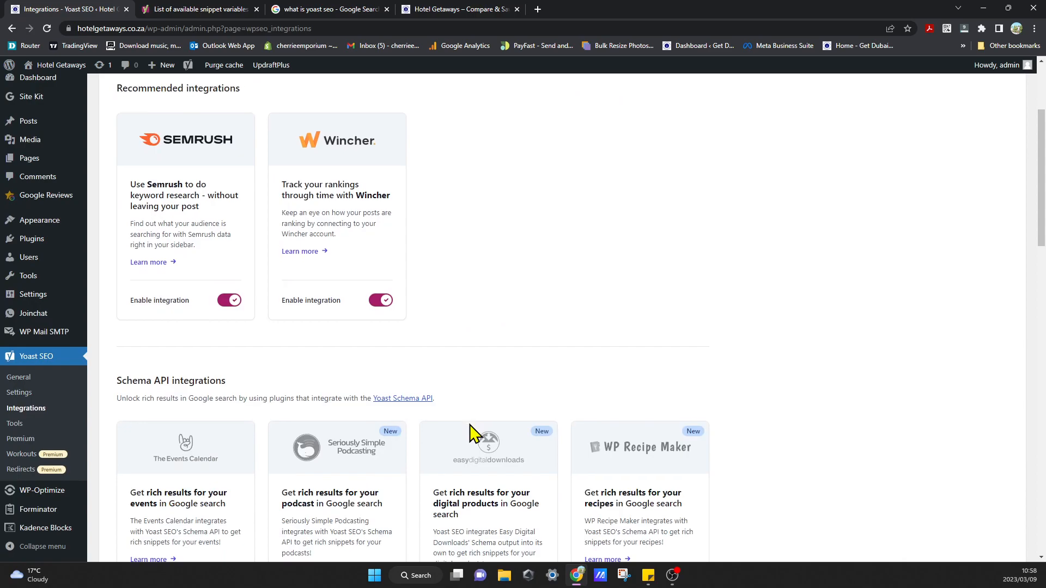
pyautogui.scroll(-8, 475, 434)
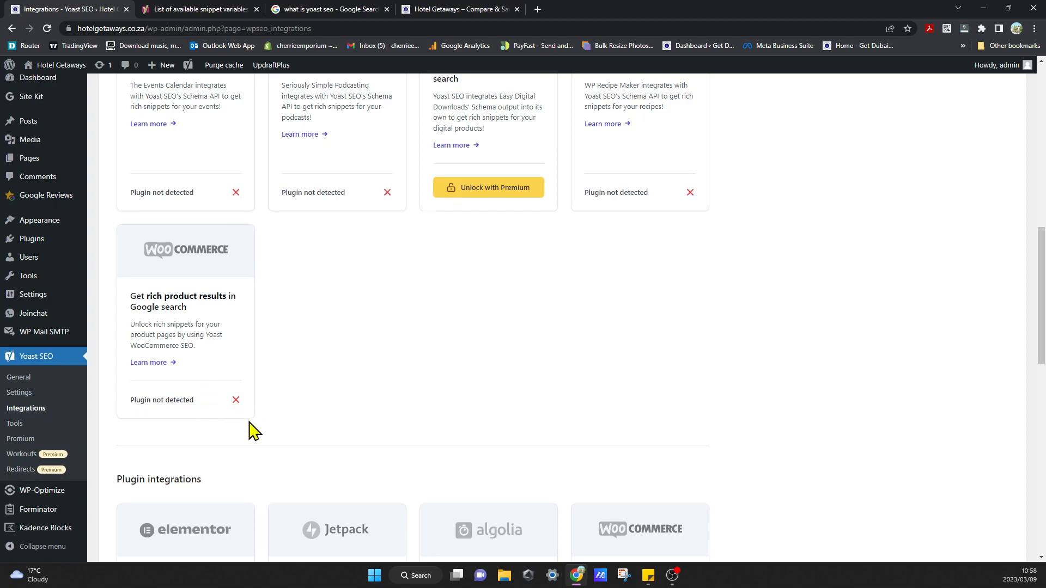
pyautogui.scroll(9, 243, 434)
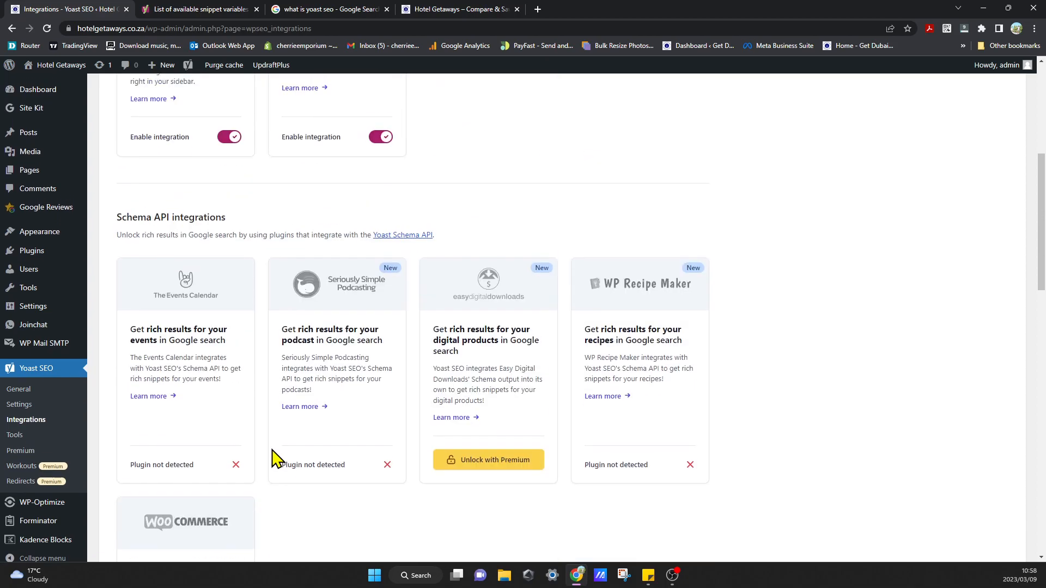
pyautogui.scroll(-4, 757, 415)
pyautogui.scroll(5, 757, 416)
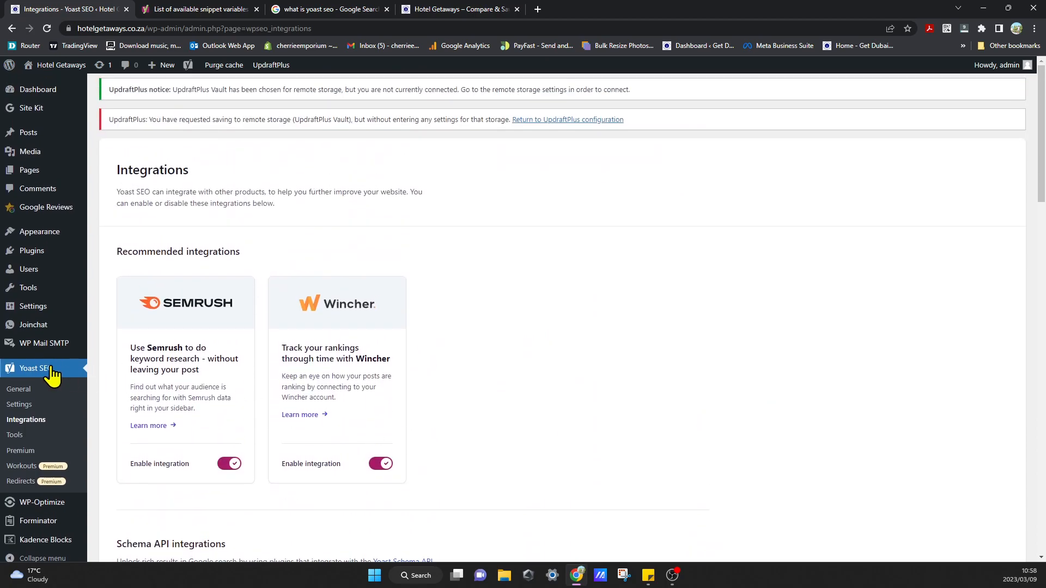
# Open the bulk editor from the Yoast SEO tools and examine the new SEO title fields for the listed posts and pages.
pyautogui.click(15, 434)
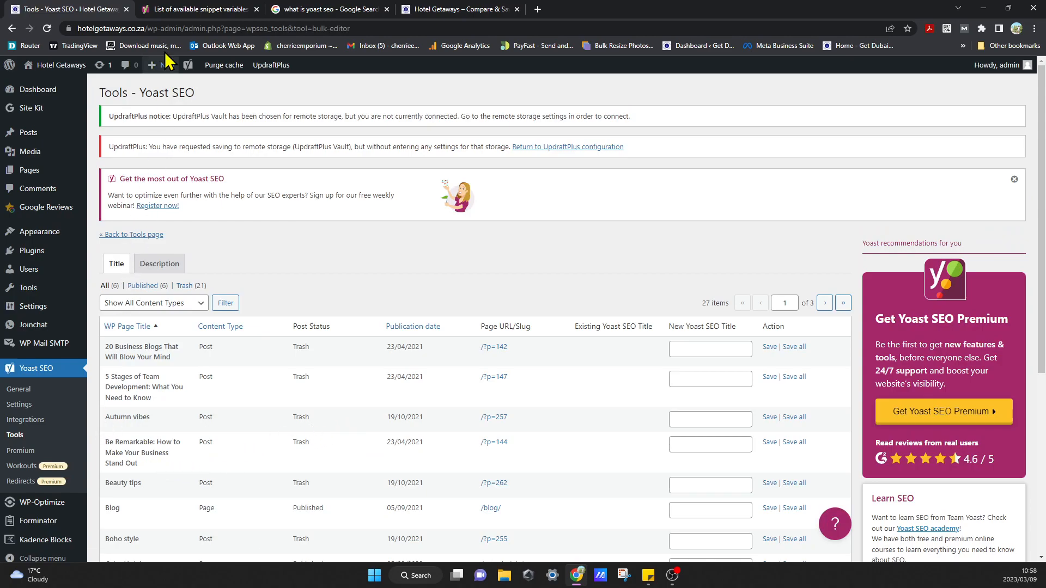
pyautogui.click(730, 351)
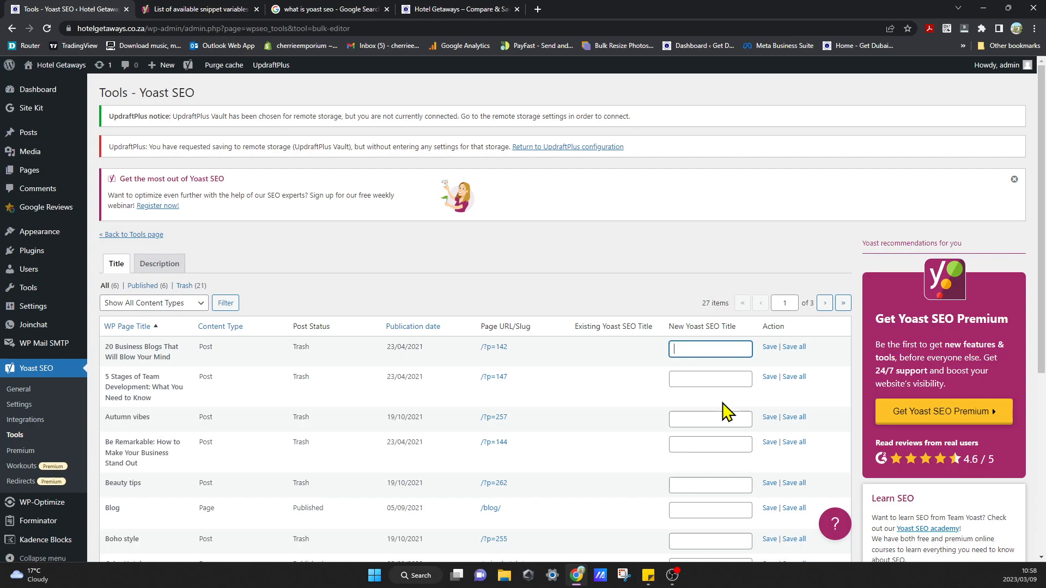
pyautogui.scroll(-2, 724, 309)
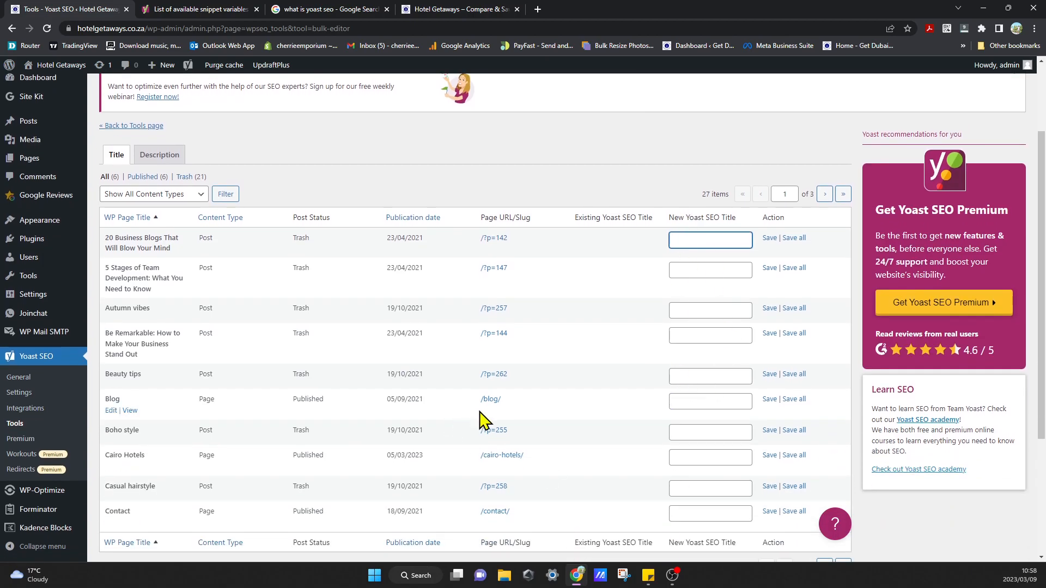
pyautogui.scroll(2, 485, 455)
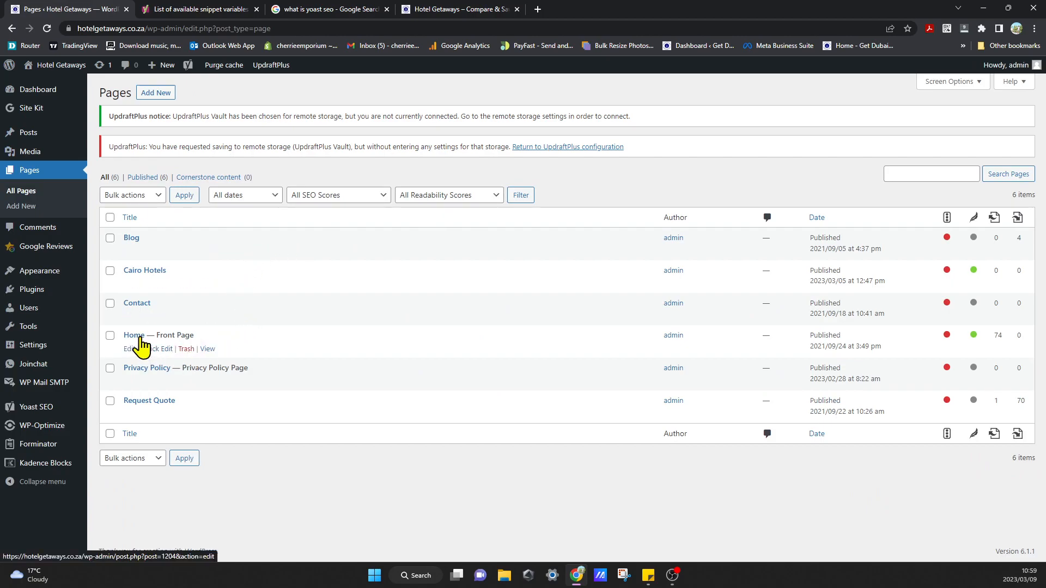
# Open the Home front page from the site's pages for editing and go to the Yoast SEO section below its content.
pyautogui.click(140, 338)
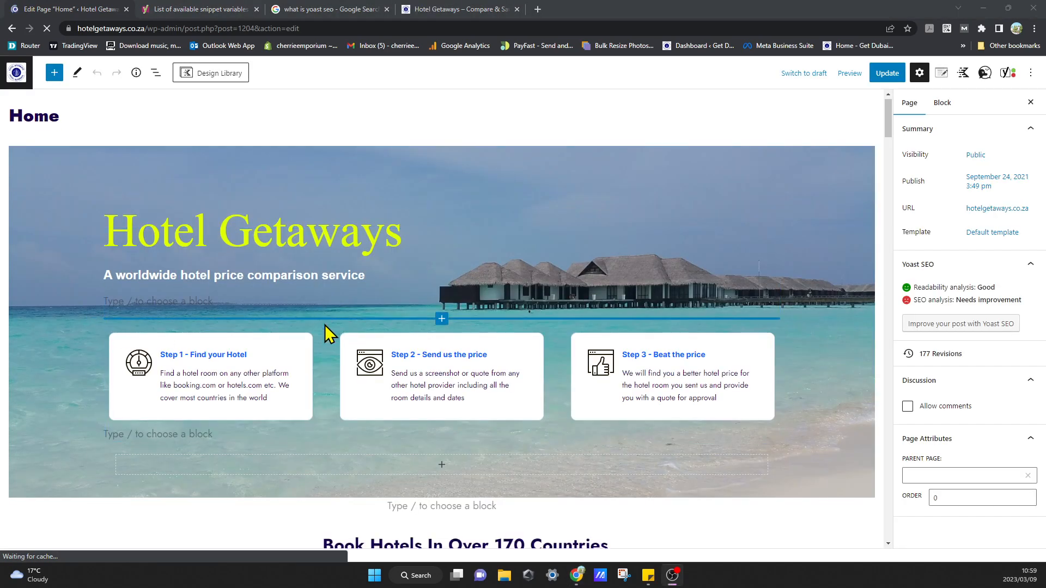
pyautogui.scroll(-15, 324, 325)
pyautogui.scroll(-20, 326, 327)
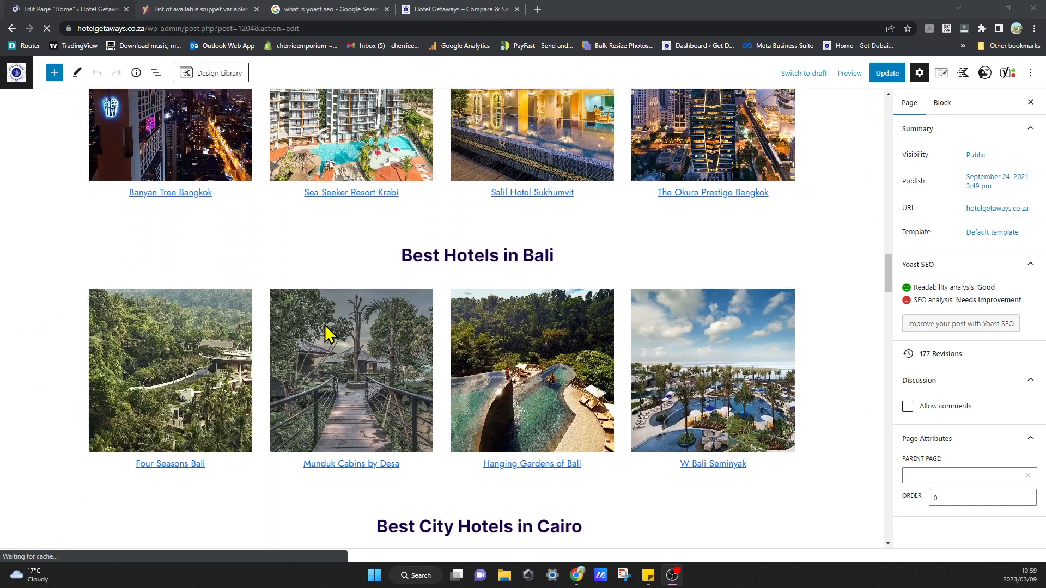
pyautogui.scroll(-20, 325, 333)
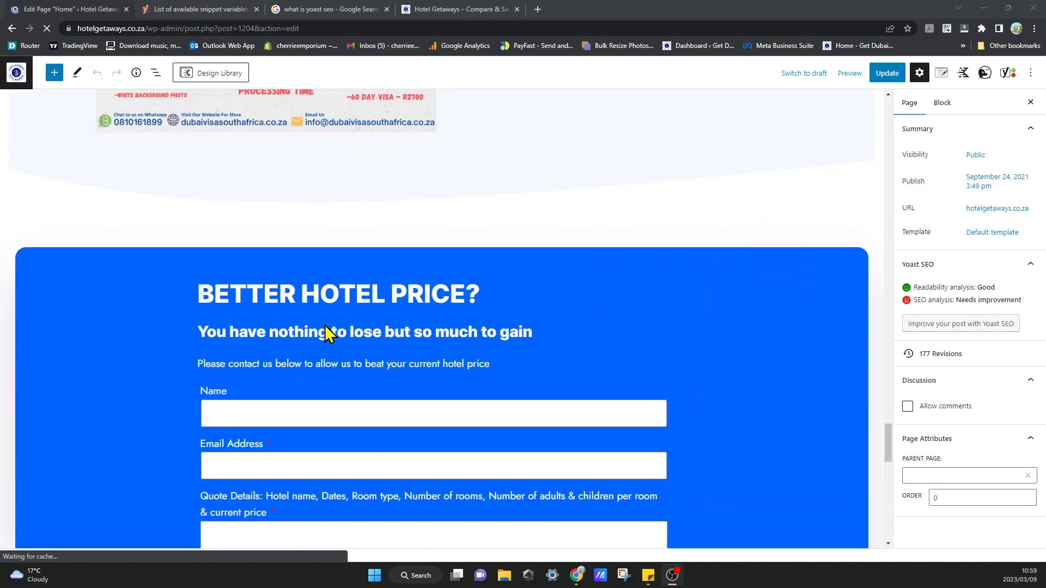
pyautogui.scroll(3, 326, 333)
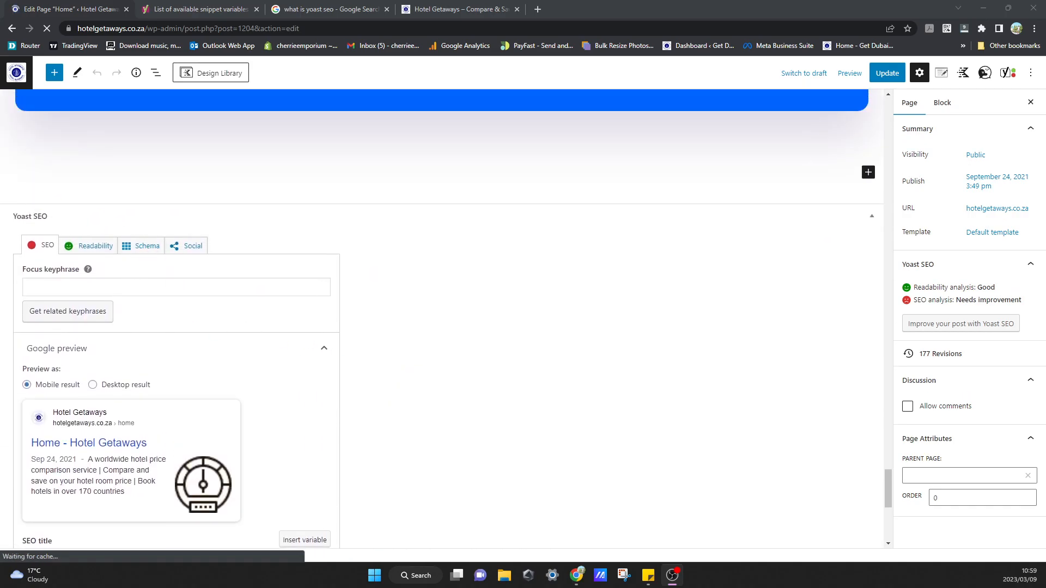
pyautogui.scroll(-1, 493, 364)
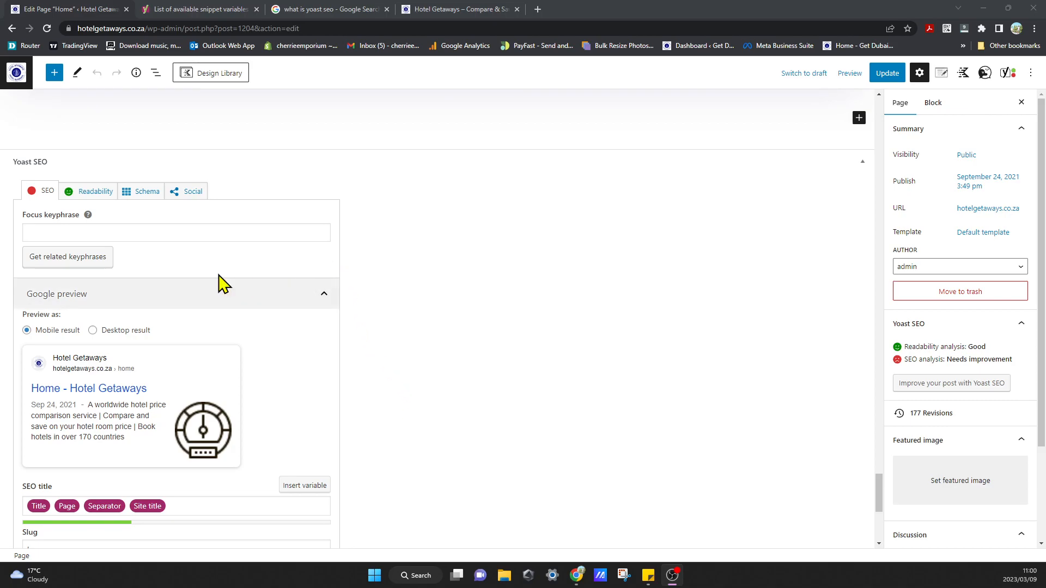
# Set the Home page's focus keyphrase to "Hotel Getaways".
pyautogui.click(104, 231)
pyautogui.click(589, 311)
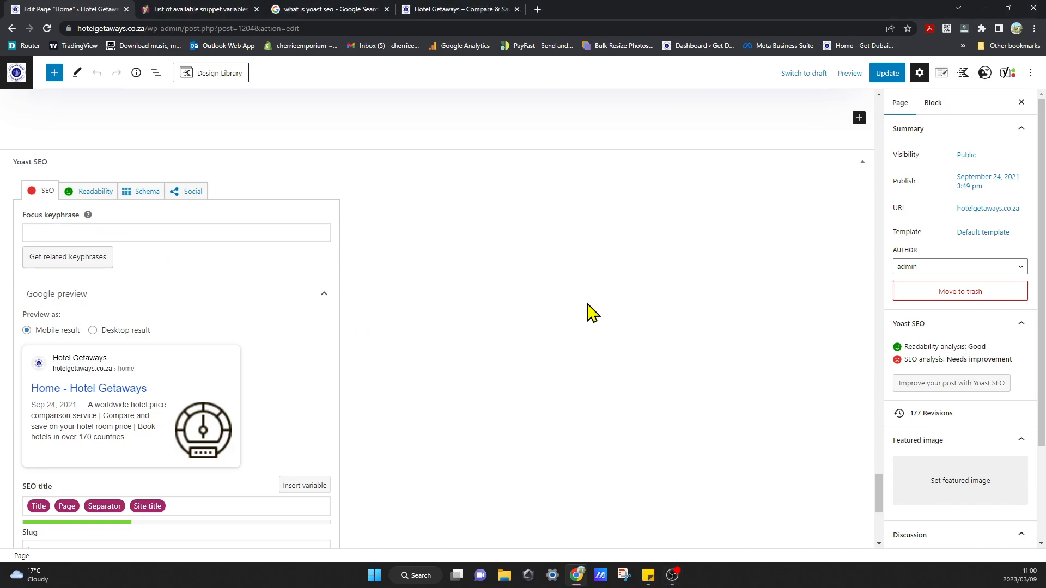
pyautogui.click(135, 235)
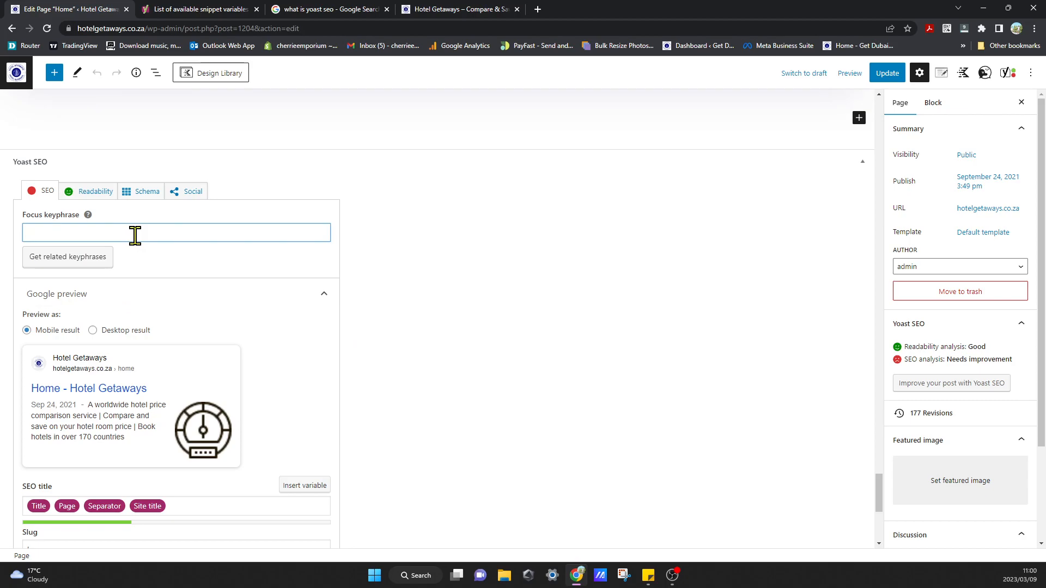
pyautogui.write('Hoet Getaways')
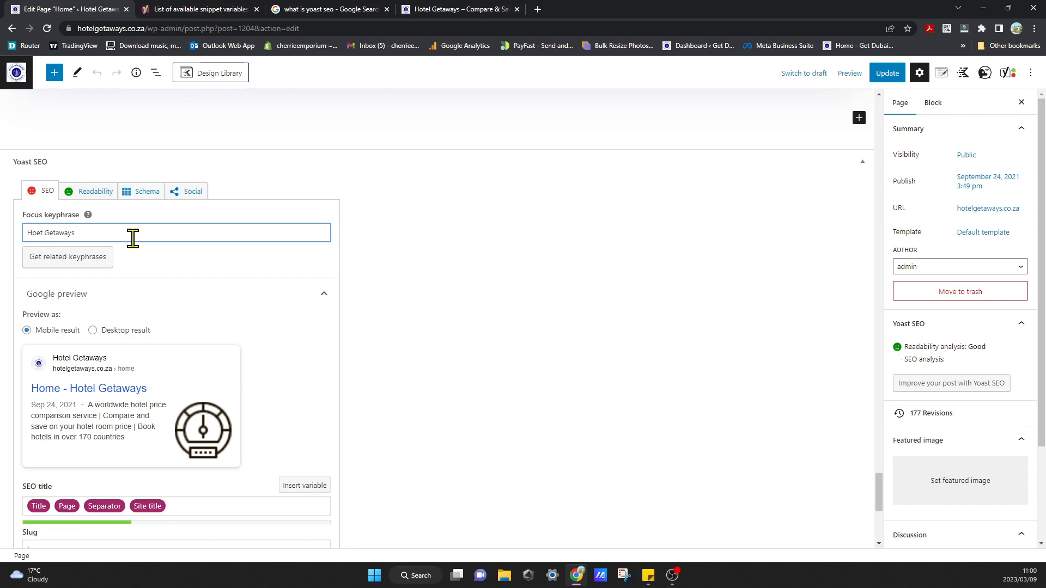
pyautogui.click(483, 238)
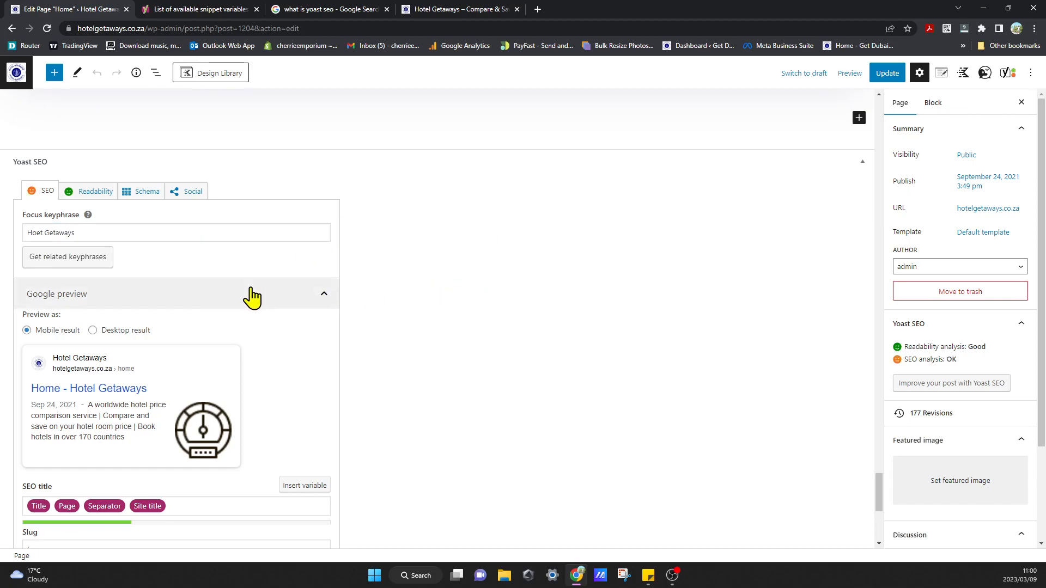
pyautogui.scroll(-1, 266, 349)
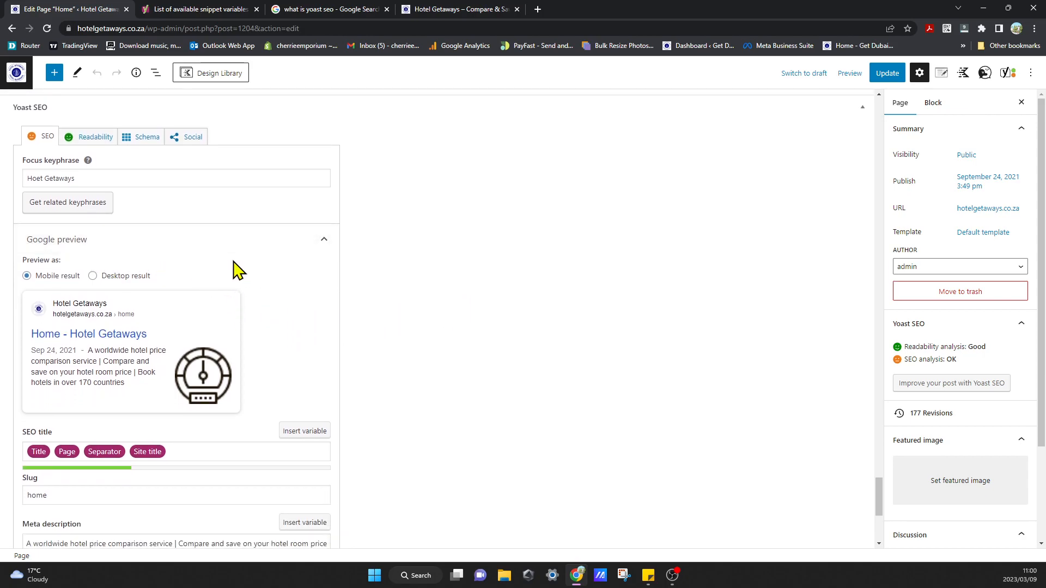
pyautogui.click(44, 178)
pyautogui.press('BackSpace')
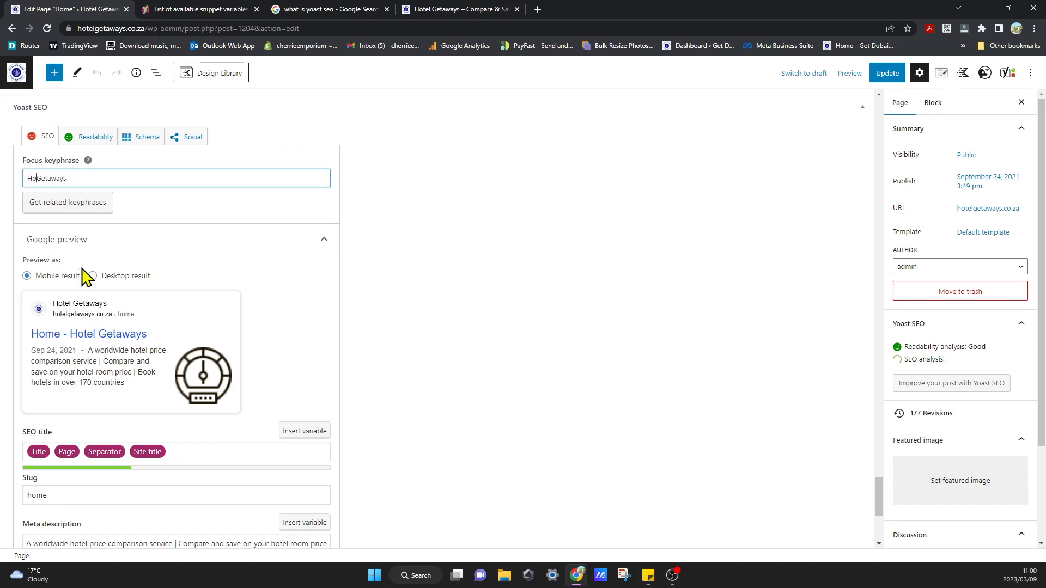
pyautogui.click(522, 290)
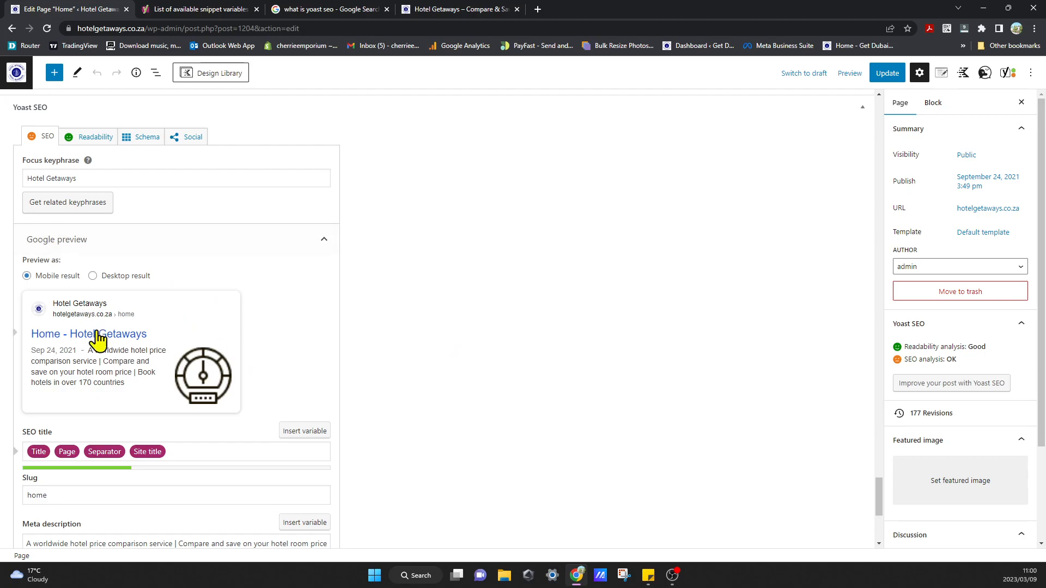
# Try shortening the meta description by deleting its ending "| Book hotels in over 170 countries", and undo the deletion.
pyautogui.scroll(-1, 98, 343)
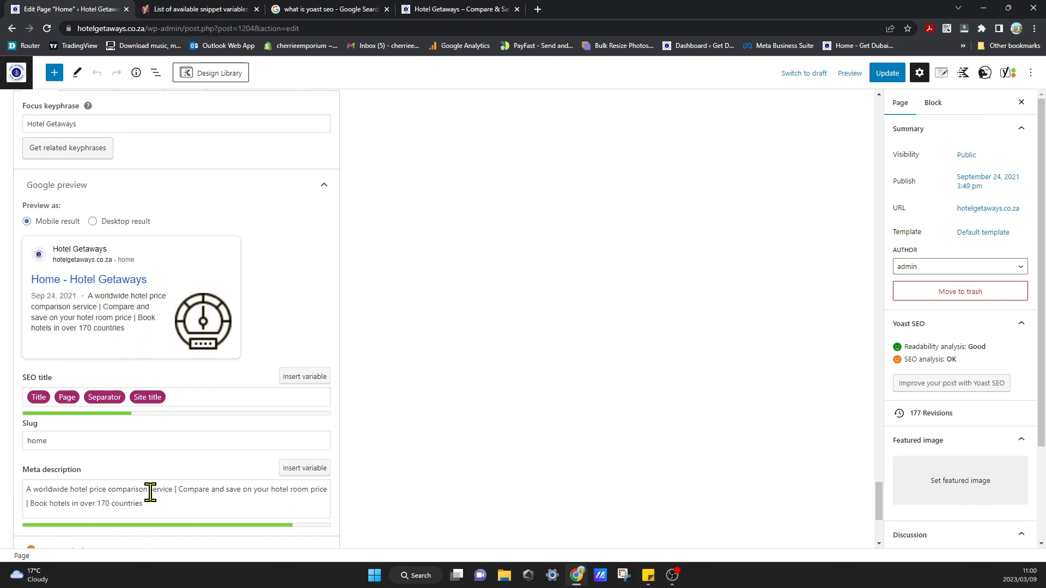
pyautogui.scroll(-1, 150, 492)
pyautogui.scroll(-1, 150, 492)
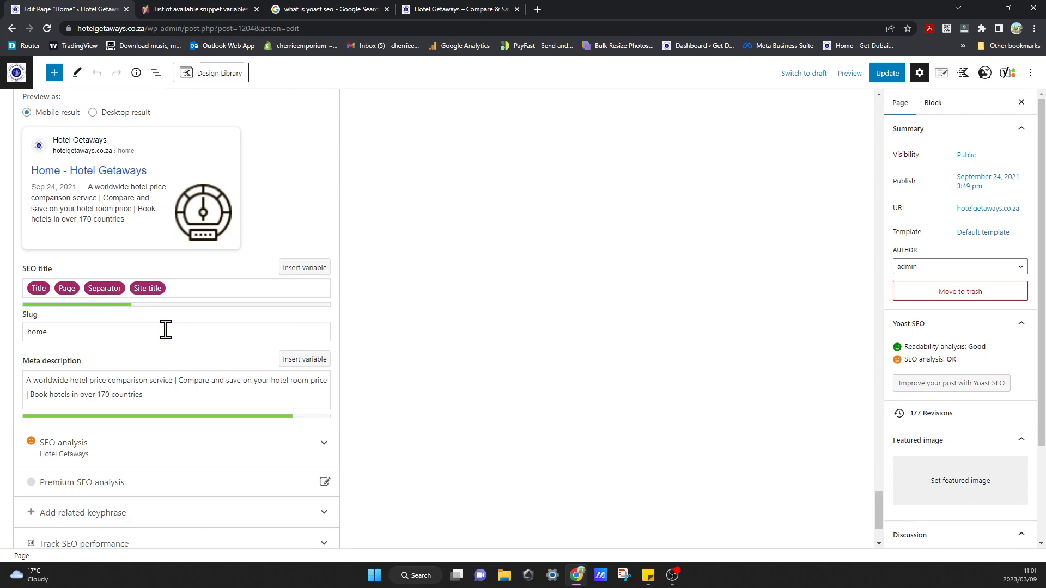
pyautogui.moveTo(141, 396); pyautogui.dragTo(11, 407)
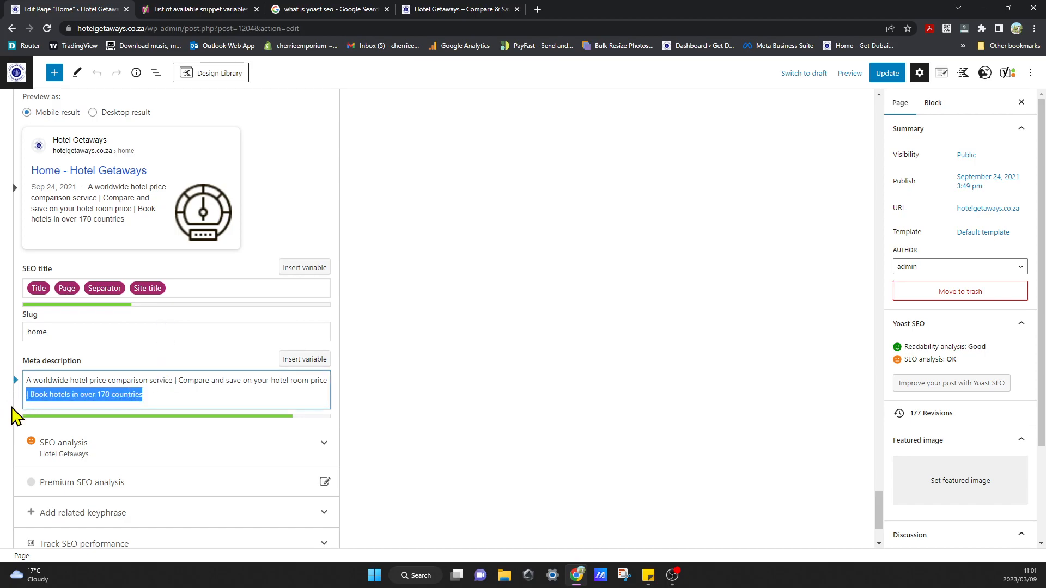
pyautogui.press('BackSpace')
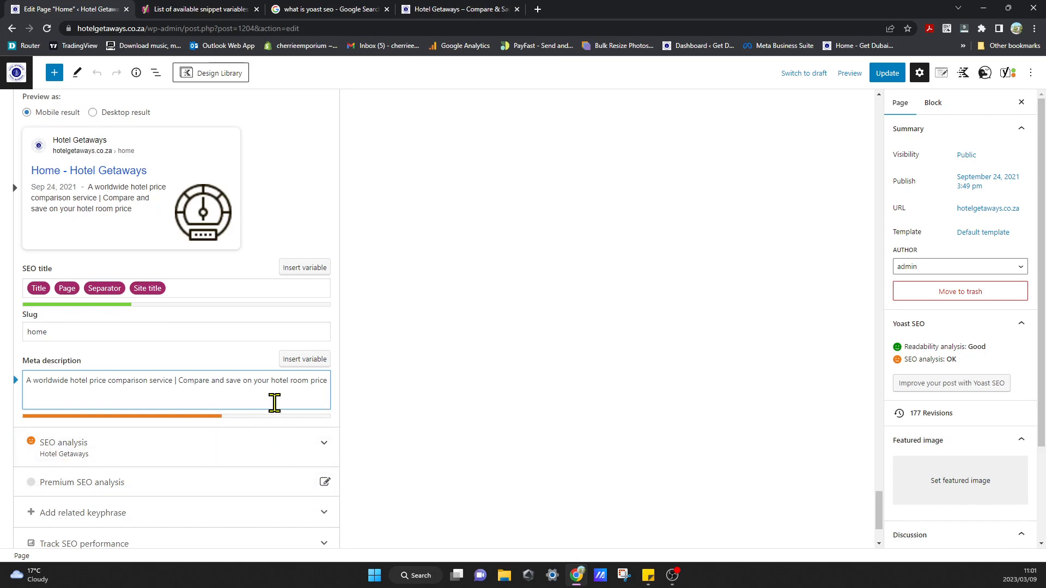
pyautogui.hotkey('ctrl', 'z')
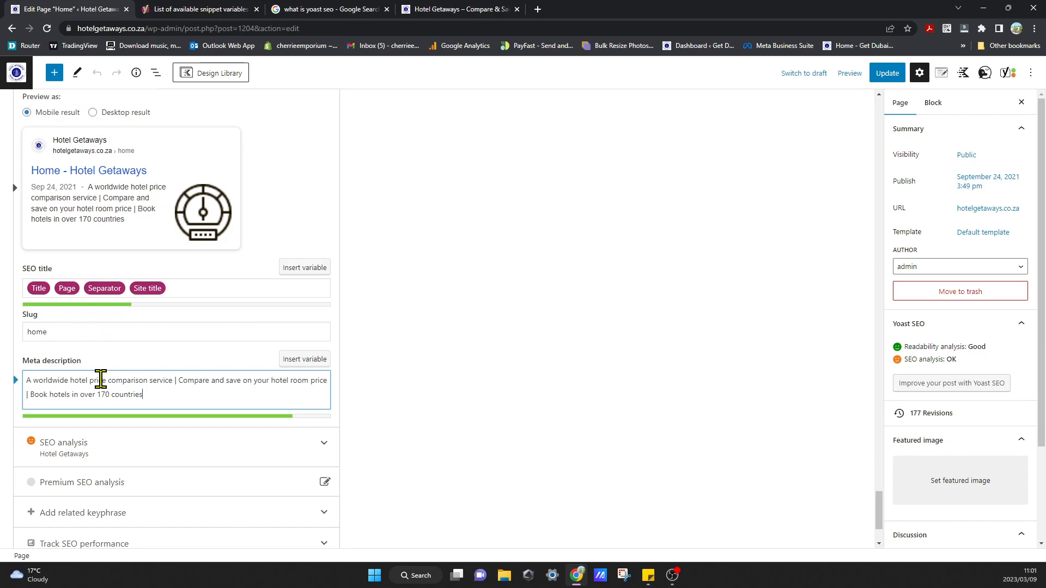
# Expand the SEO analysis for the focus keyphrase, examine its problems, improvements and good results, and collapse it again.
pyautogui.scroll(-2, 238, 409)
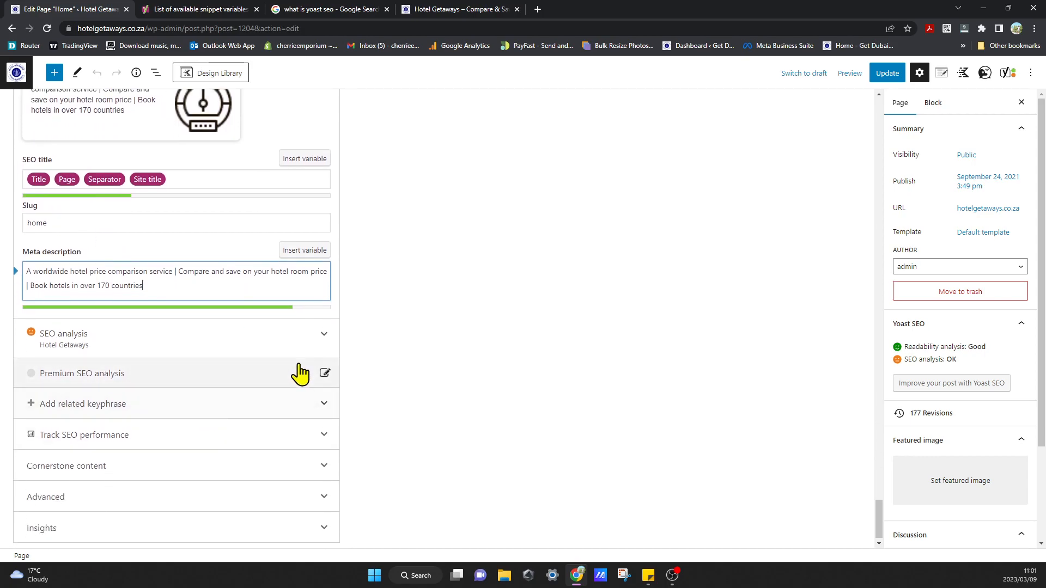
pyautogui.click(327, 333)
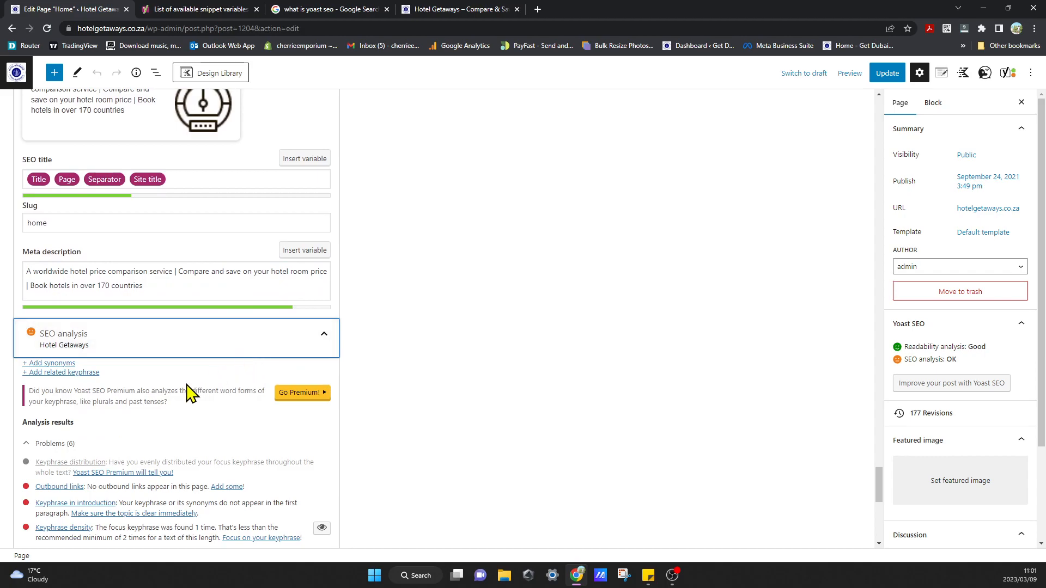
pyautogui.scroll(-2, 191, 391)
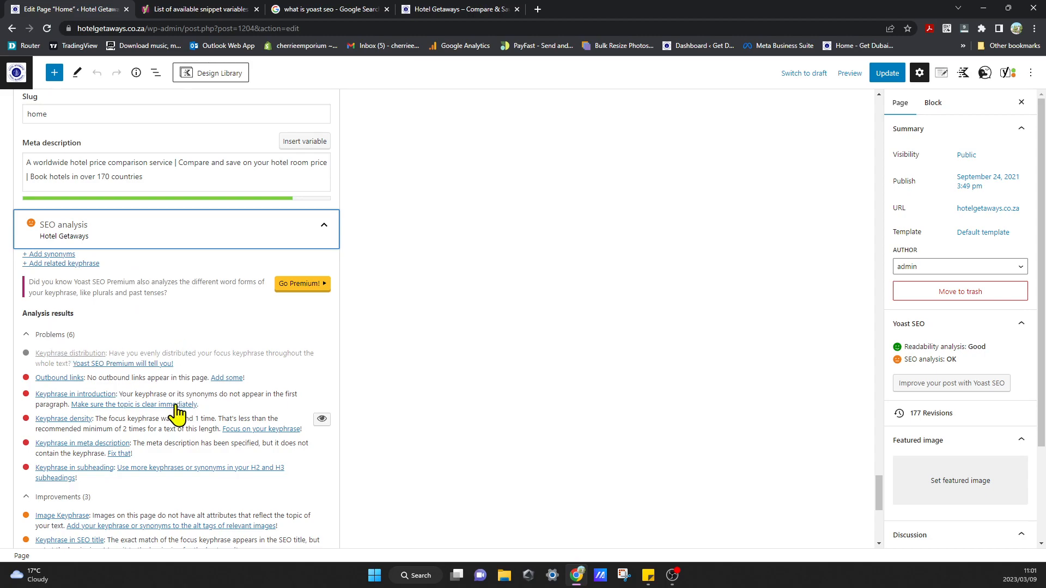
pyautogui.scroll(-1, 177, 417)
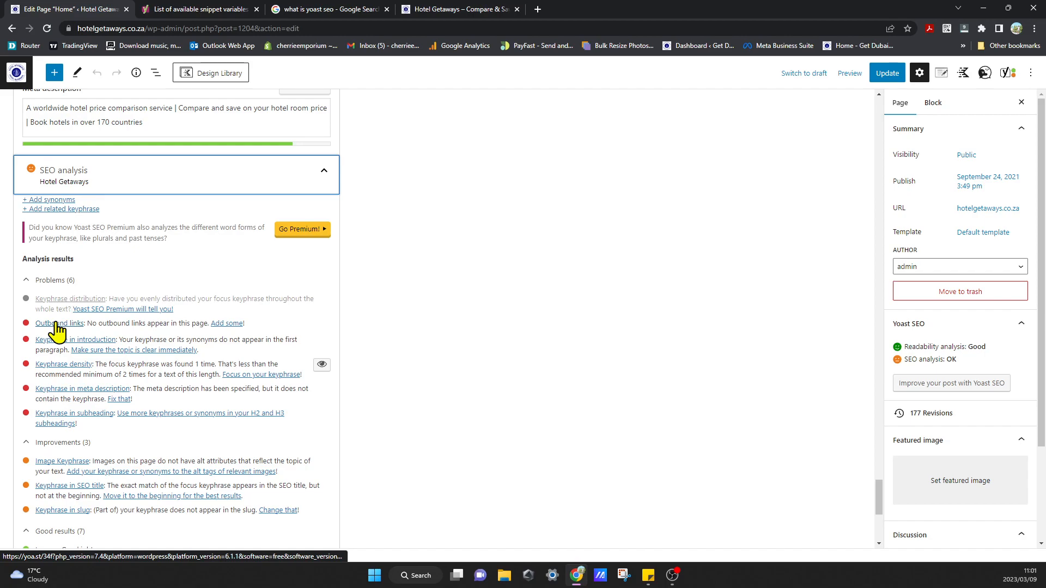
pyautogui.scroll(-1, 161, 392)
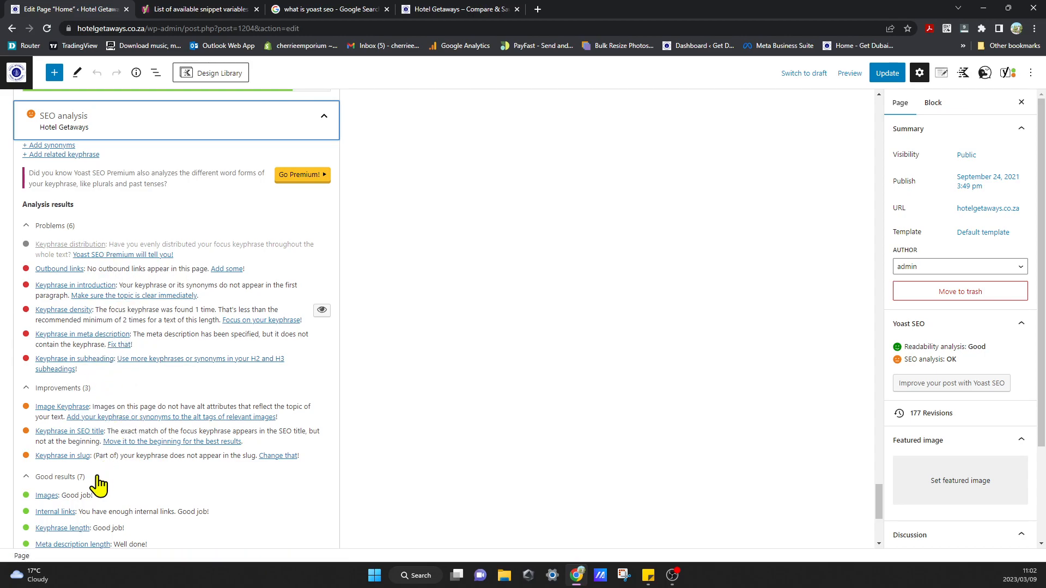
pyautogui.scroll(-2, 101, 482)
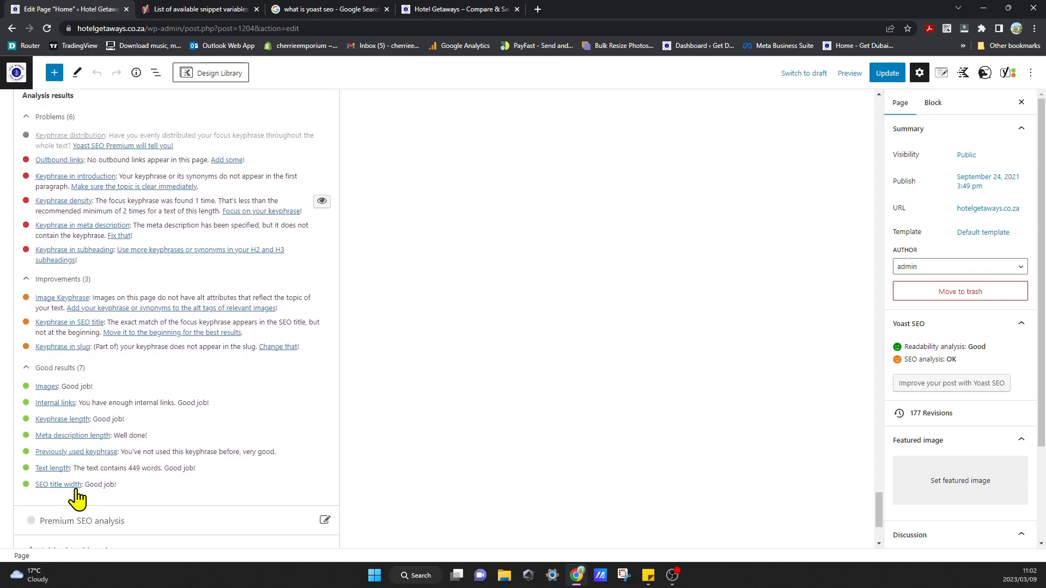
pyautogui.scroll(3, 76, 494)
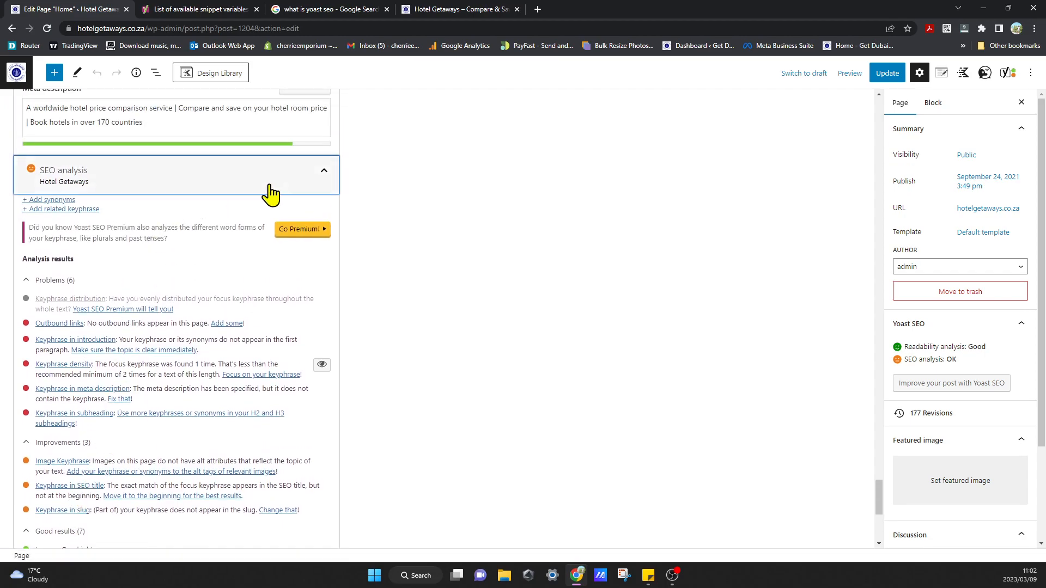
pyautogui.click(324, 180)
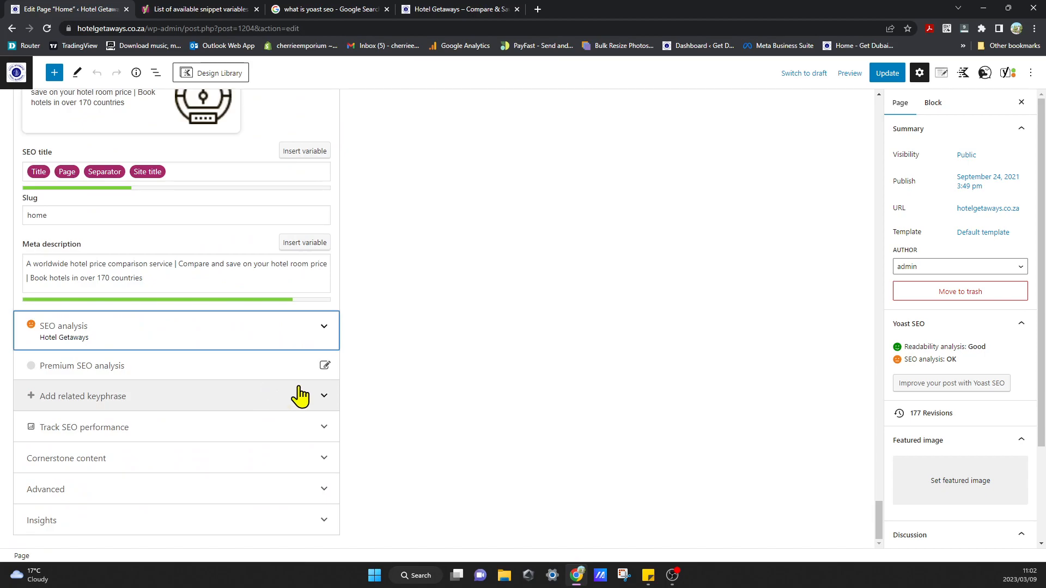
# Look at the Track SEO performance section with its Wincher keyphrase tracking, collapse it and return to the Google preview.
pyautogui.click(276, 429)
pyautogui.scroll(-2, 233, 465)
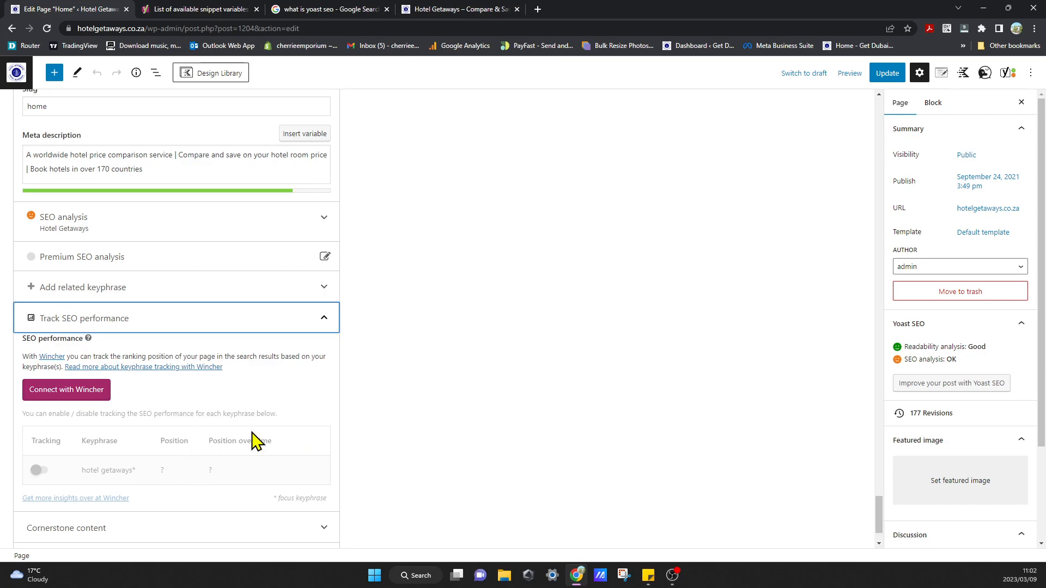
pyautogui.click(323, 321)
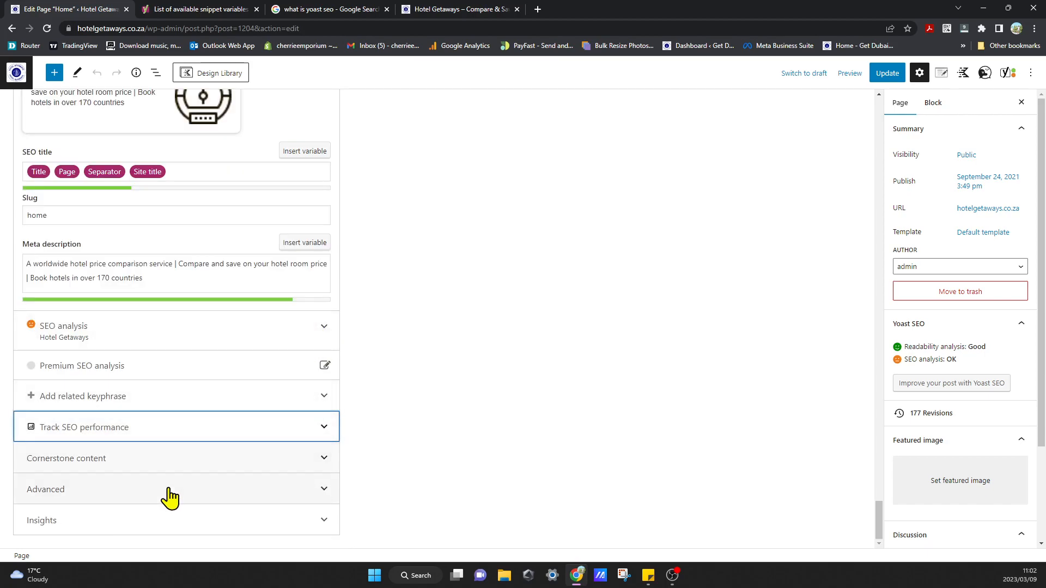
pyautogui.scroll(12, 134, 512)
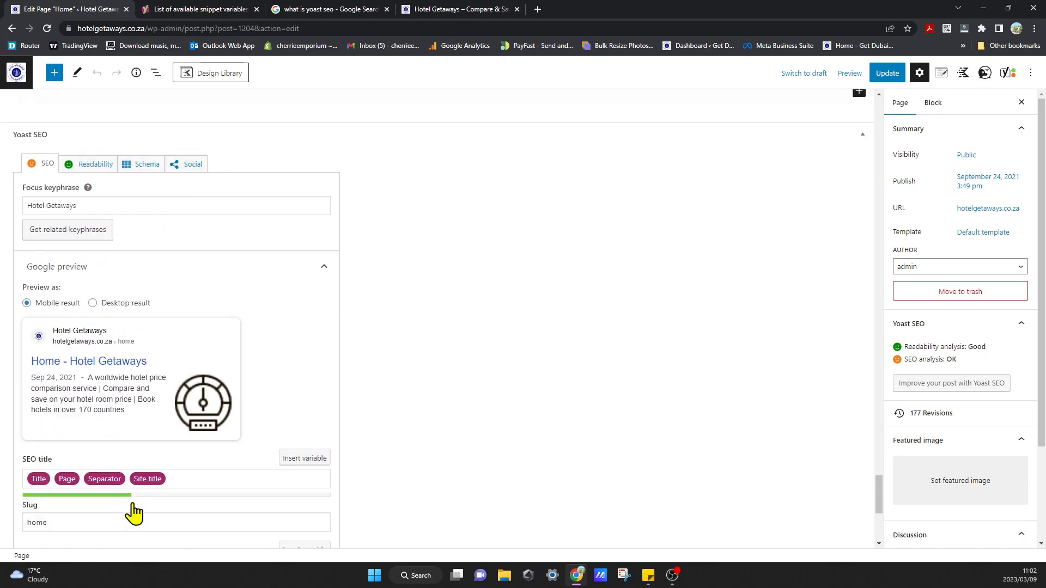
pyautogui.scroll(-6, 603, 479)
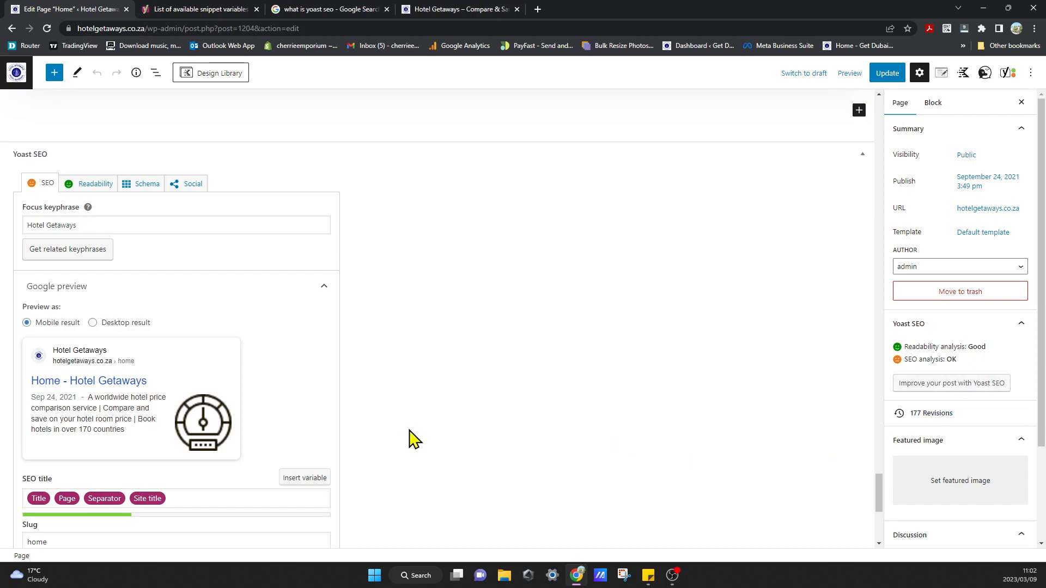
# Look through the page's Readability, Schema and Social settings in Yoast SEO and return to the SEO settings.
pyautogui.click(91, 183)
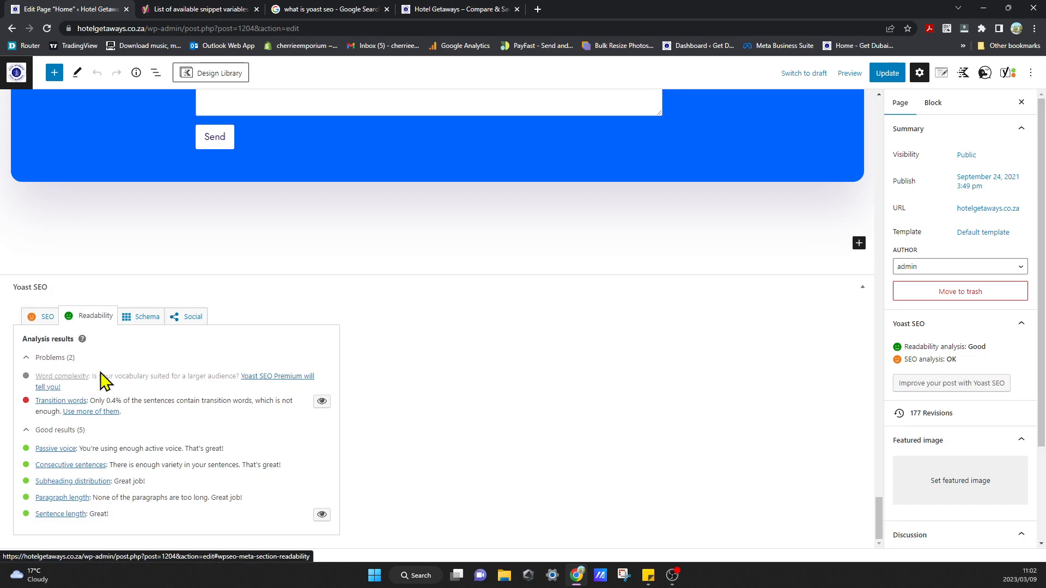
pyautogui.click(140, 322)
pyautogui.click(185, 321)
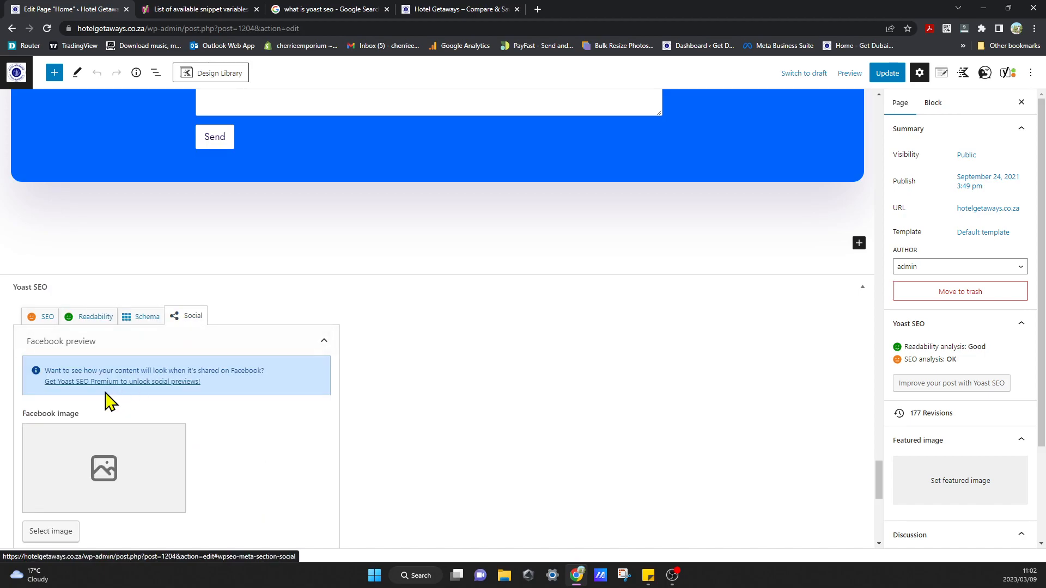
pyautogui.click(124, 317)
pyautogui.click(95, 317)
pyautogui.click(40, 317)
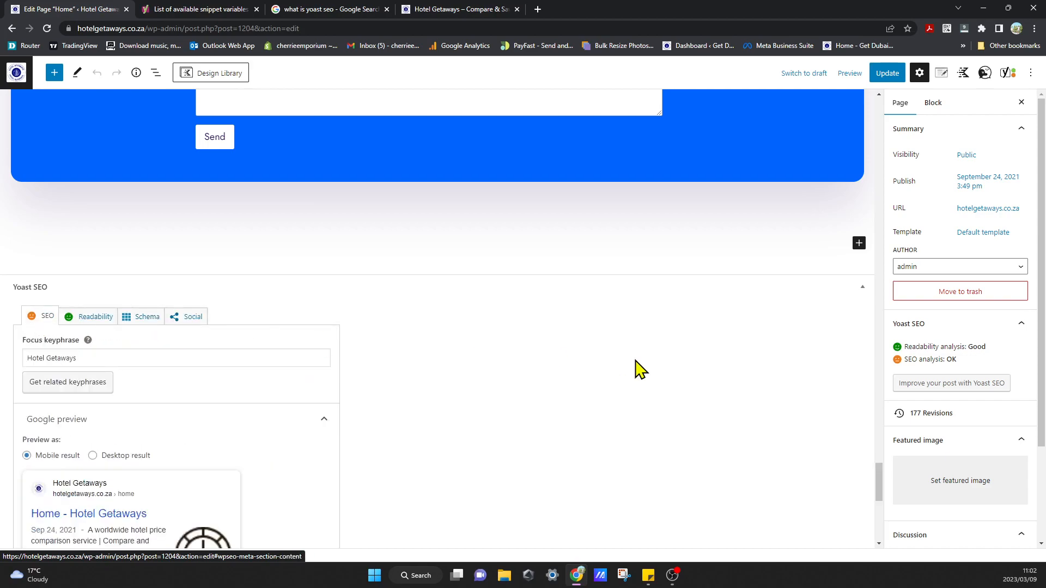